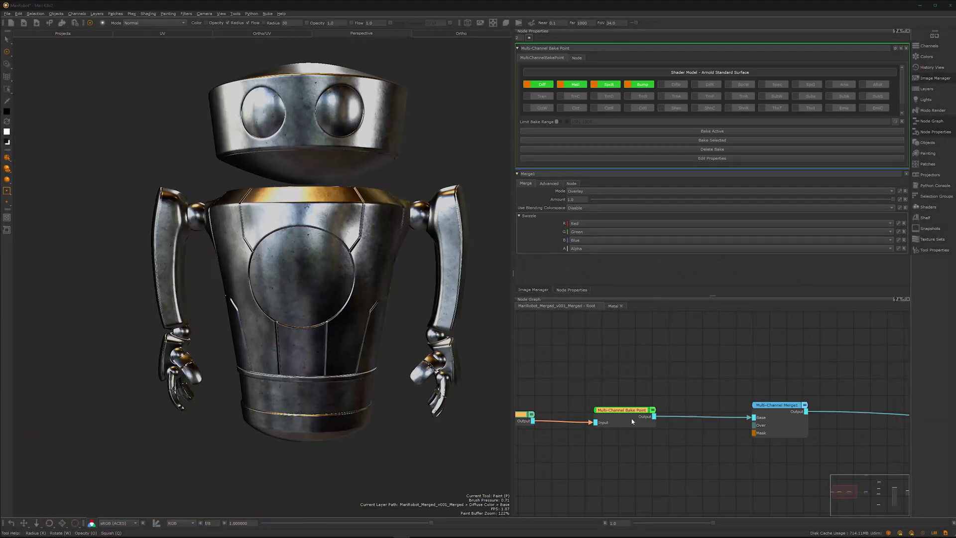
Step: Move the Material1 node below the main chain, between the Multi-Channel Bake Point and Multi-Channel Merge1
right_click_drag(683, 445, 605, 470, "alt")
right_click_drag(752, 422, 659, 437, "alt")
middle_click_drag(749, 409, 613, 457)
left_click_drag(771, 327, 693, 393)
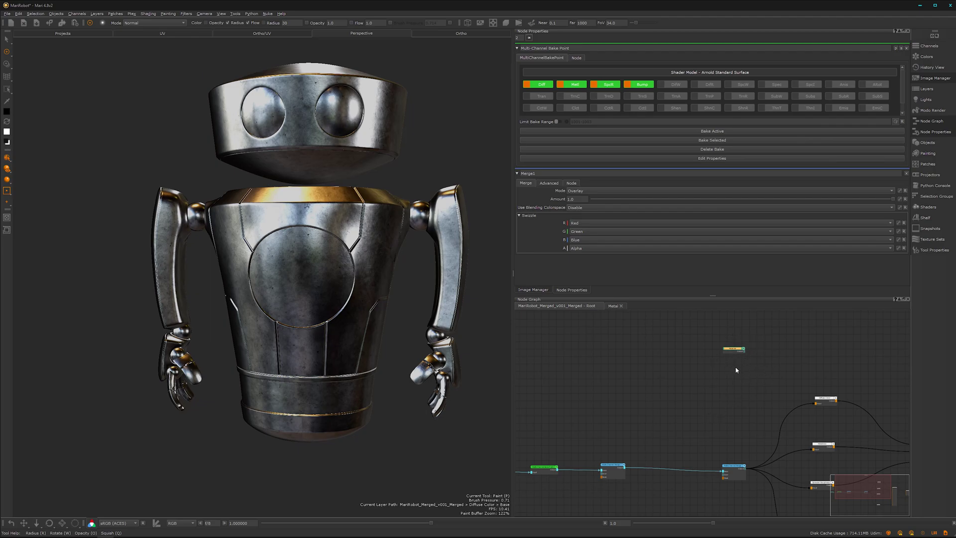
key("ctrl")
right_click_drag(663, 452, 777, 383, "alt")
middle_click_drag(692, 431, 815, 365, "alt")
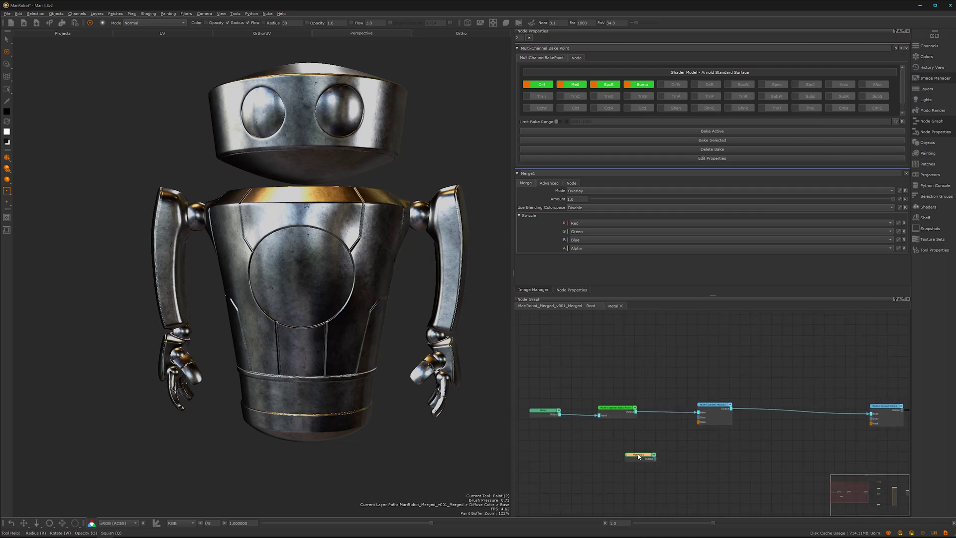
scroll(655, 455, "up", 3)
right_click_drag(697, 414, 695, 417, "alt")
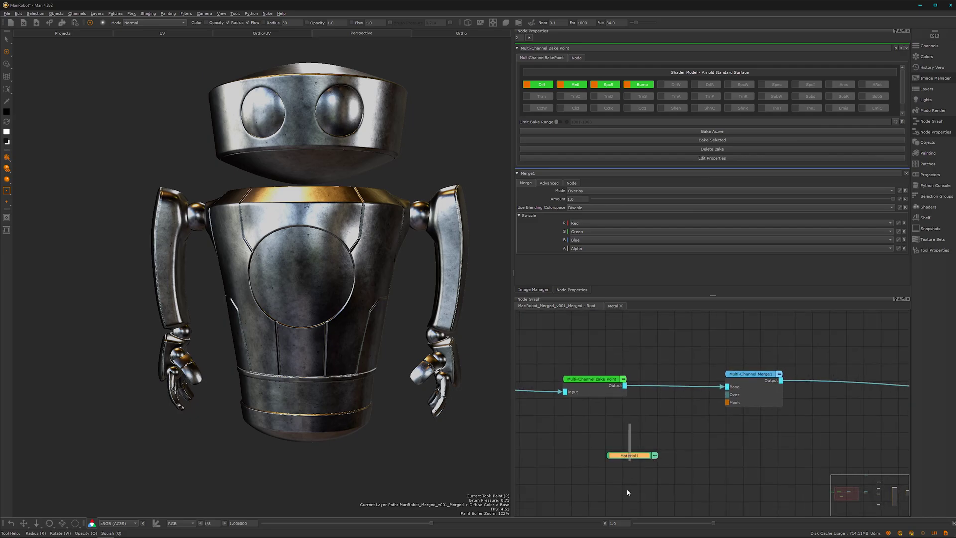
Step: Connect the Material1 node's output to the Over input of Multi-Channel Merge1
key("3")
left_click_drag(657, 462, 739, 397)
left_click_drag(740, 467, 732, 465)
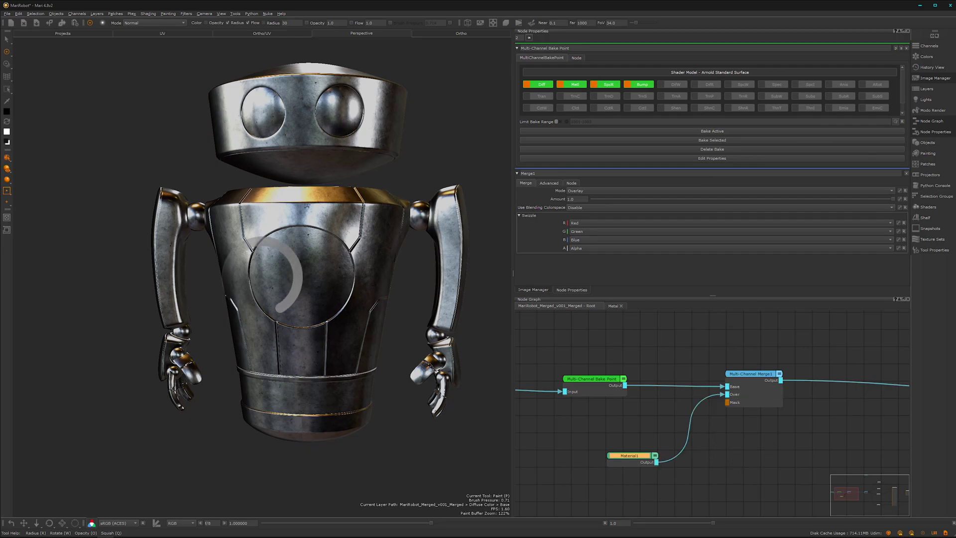
mouse_move(354, 306)
left_mouse_down("alt")
mouse_move(315, 342)
mouse_move(401, 358)
mouse_move(296, 359)
mouse_move(290, 320)
left_mouse_up("alt")
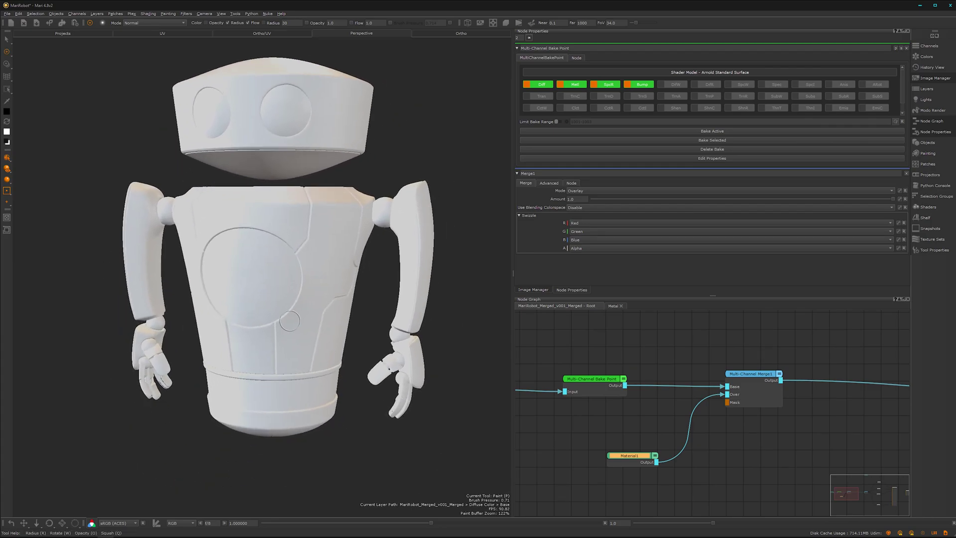
middle_click_drag(291, 345, 315, 346, "alt")
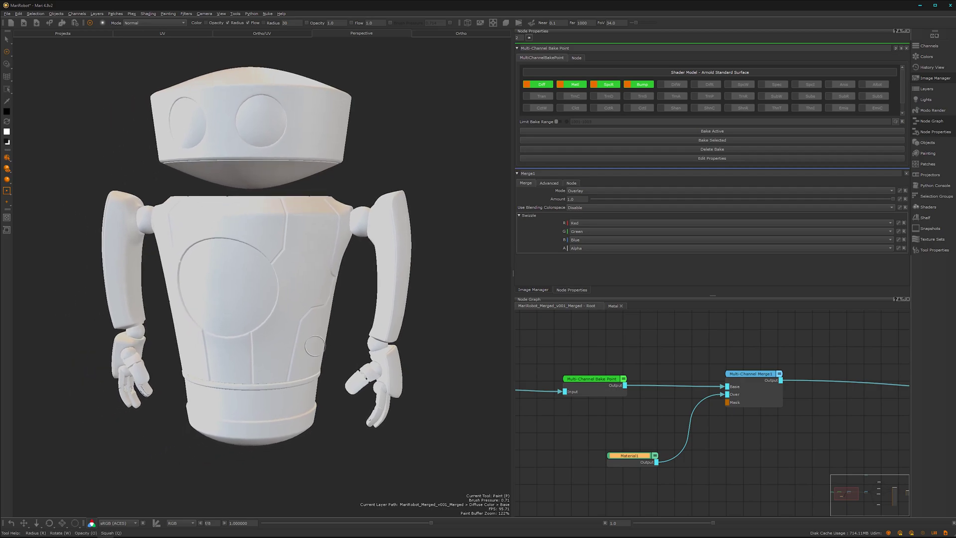
scroll(315, 345, "down", 3)
scroll(747, 448, "down", 2)
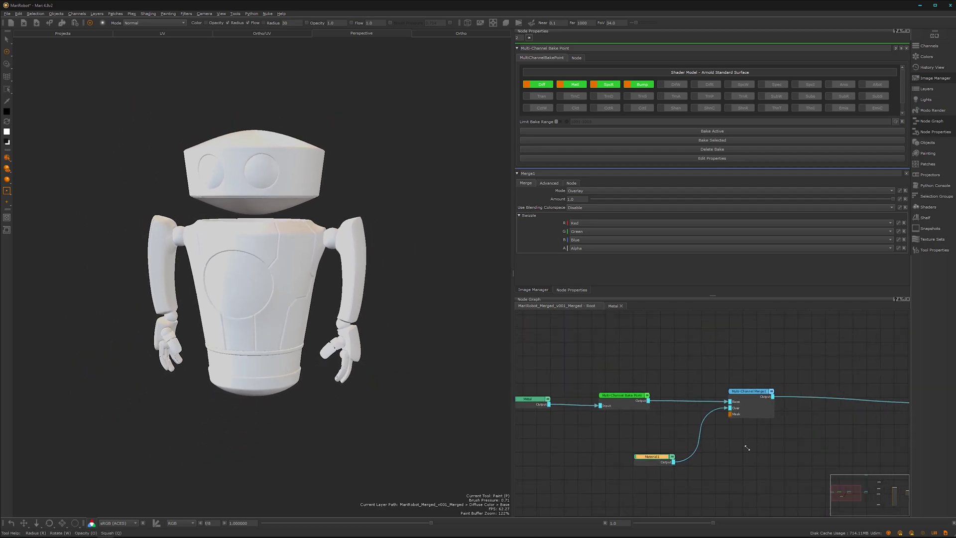
Step: Show the Selection Groups and add a black 4096 x 4096 Paint node with 8-bit depth and scalar data above Multi-Channel Merge1
middle_click_drag(747, 448, 708, 469)
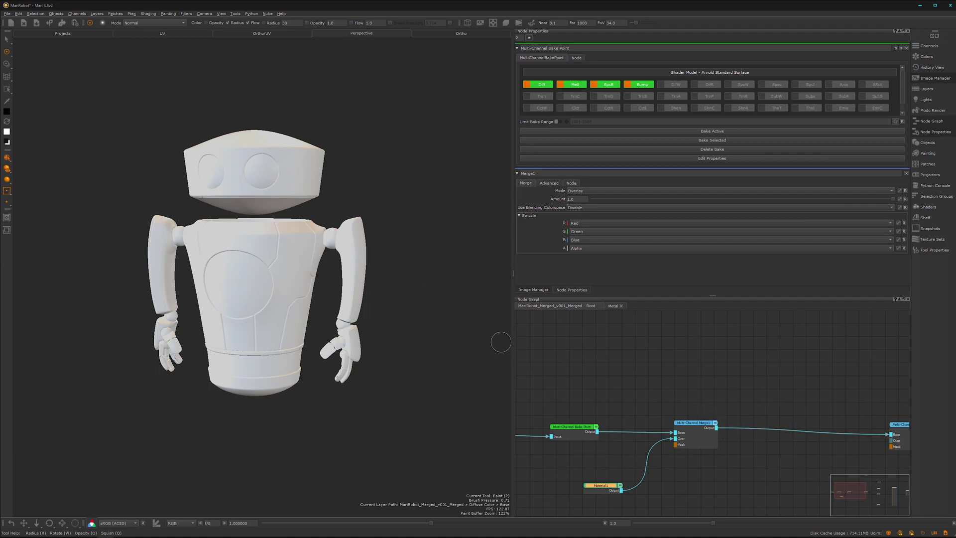
left_click(926, 196)
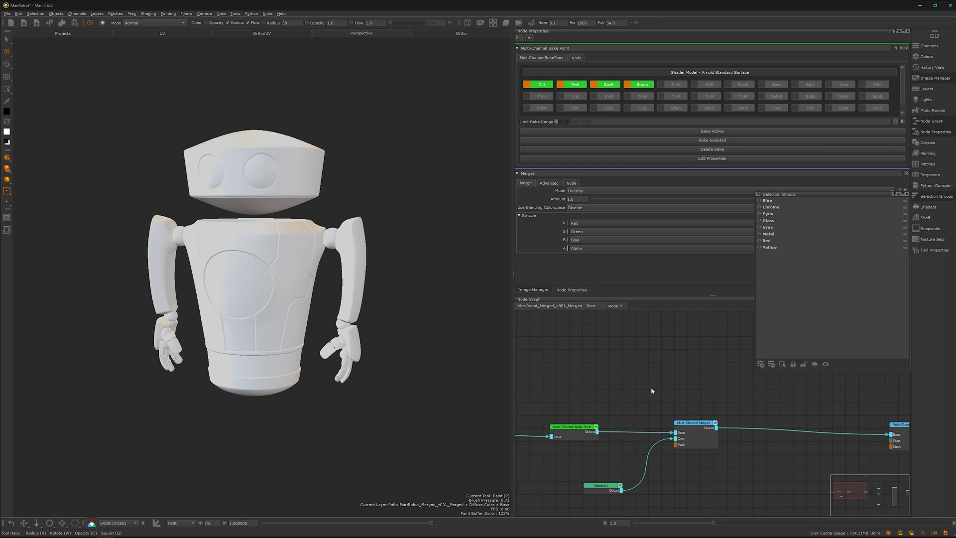
key("p")
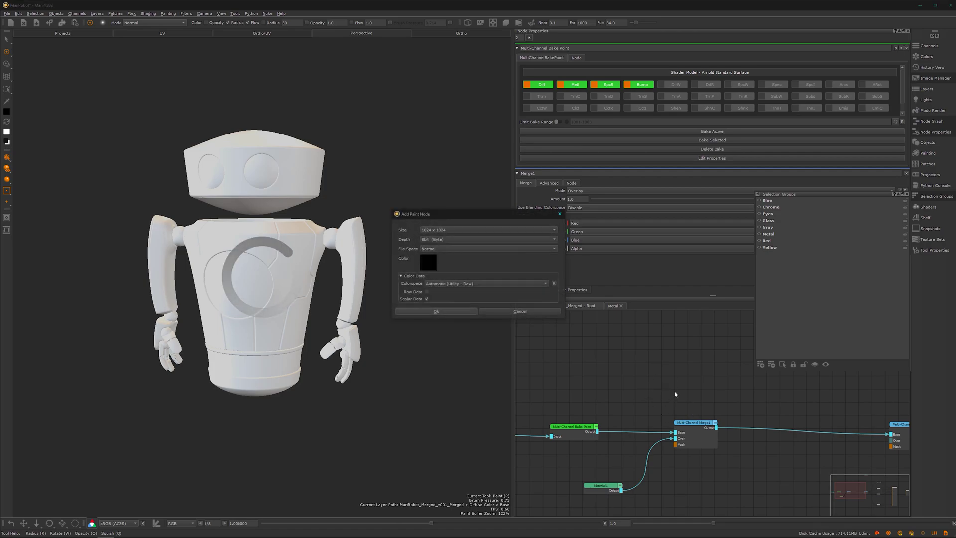
left_click(442, 231)
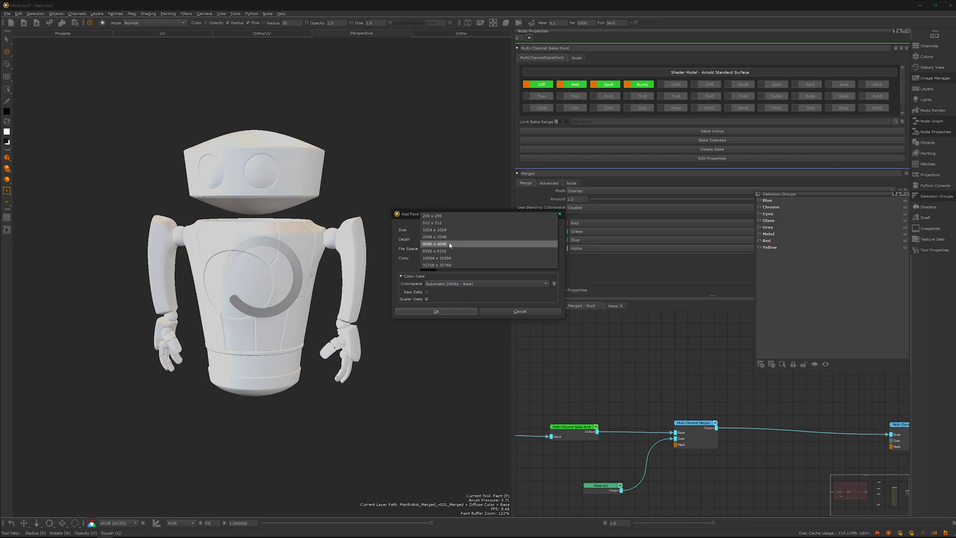
left_click(449, 243)
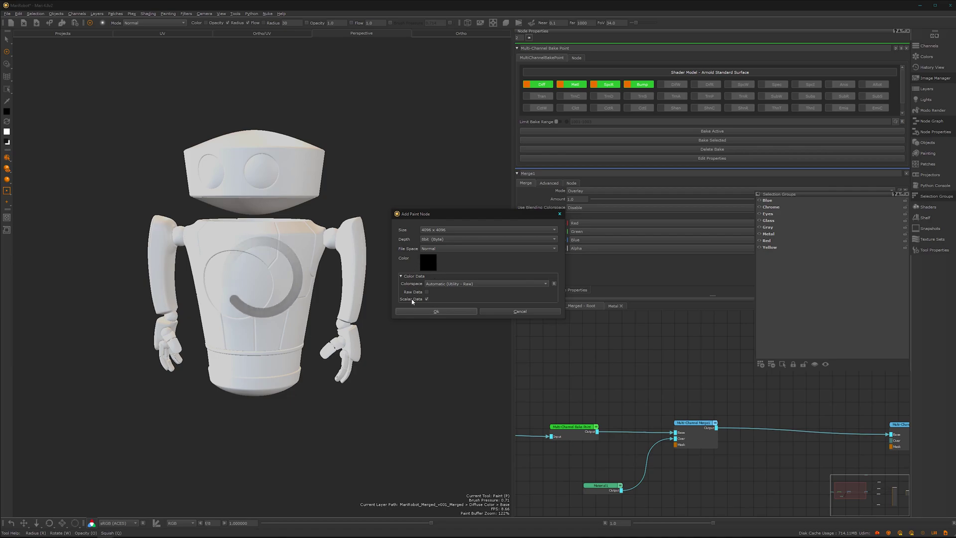
left_click(445, 312)
Step: Connect the Paint node's output to the Mask input of Multi-Channel Merge1 and place the node just above the merge
mouse_move(677, 396)
left_mouse_down()
mouse_move(676, 369)
mouse_move(731, 420)
mouse_move(676, 444)
left_mouse_up()
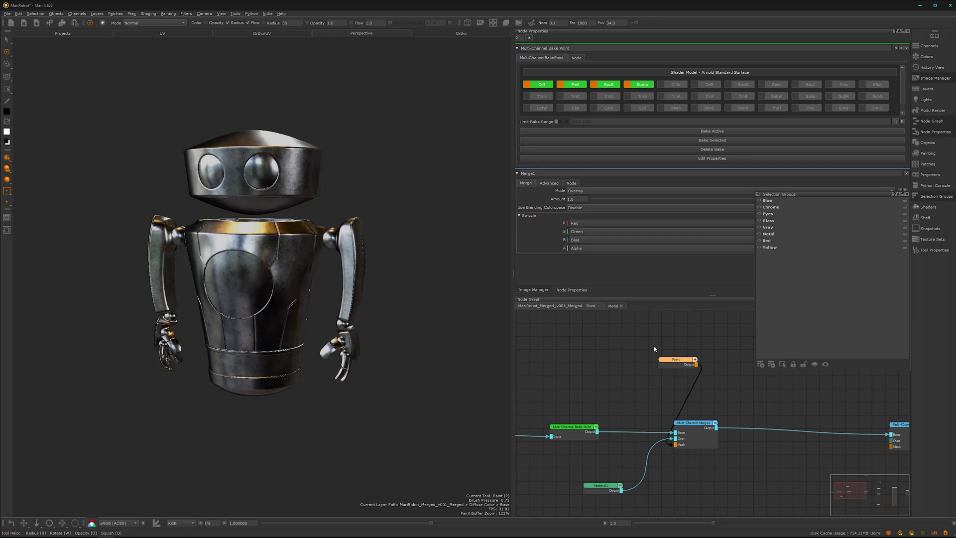
left_click_drag(682, 360, 696, 390)
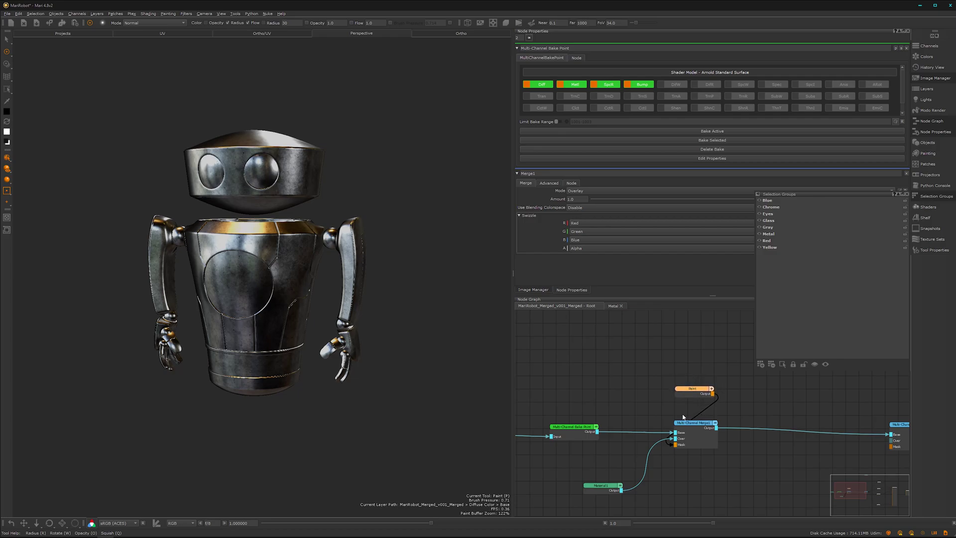
left_click(707, 461)
scroll(674, 471, "down", 3)
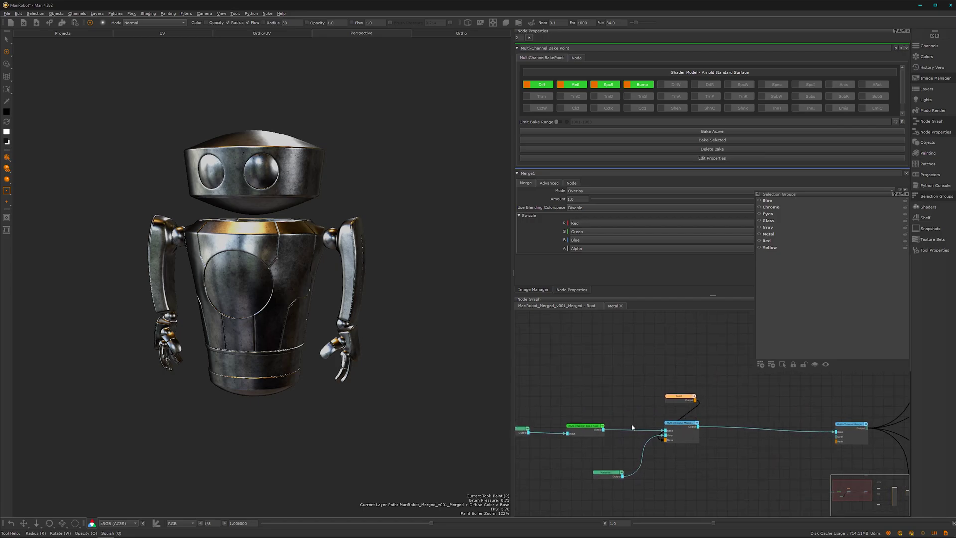
Step: Select the robot faces belonging to the Yellow selection group and inspect their coverage on the model
left_click_drag(277, 335, 303, 352, "alt")
right_click_drag(303, 352, 328, 360, "alt")
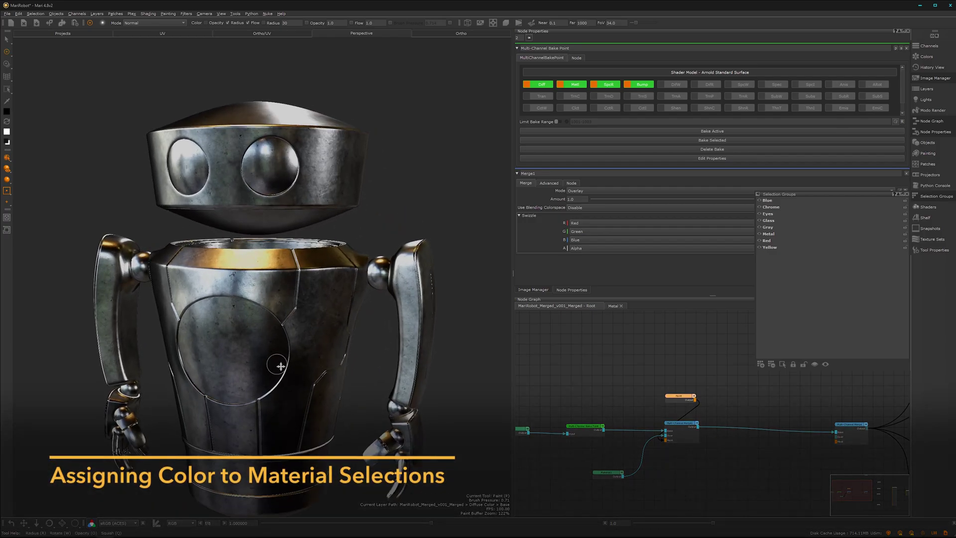
scroll(280, 366, "down", 4)
key("s")
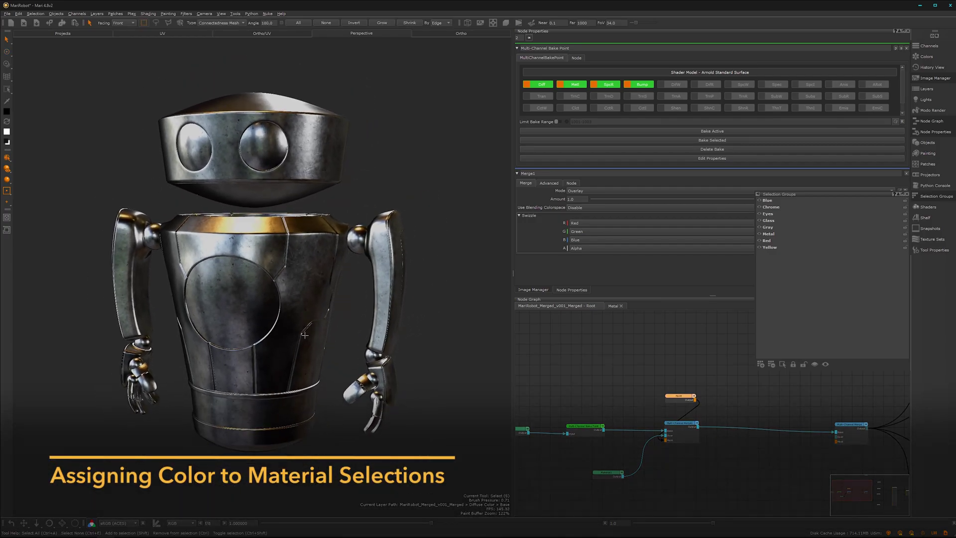
middle_click_drag(279, 340, 305, 329, "alt")
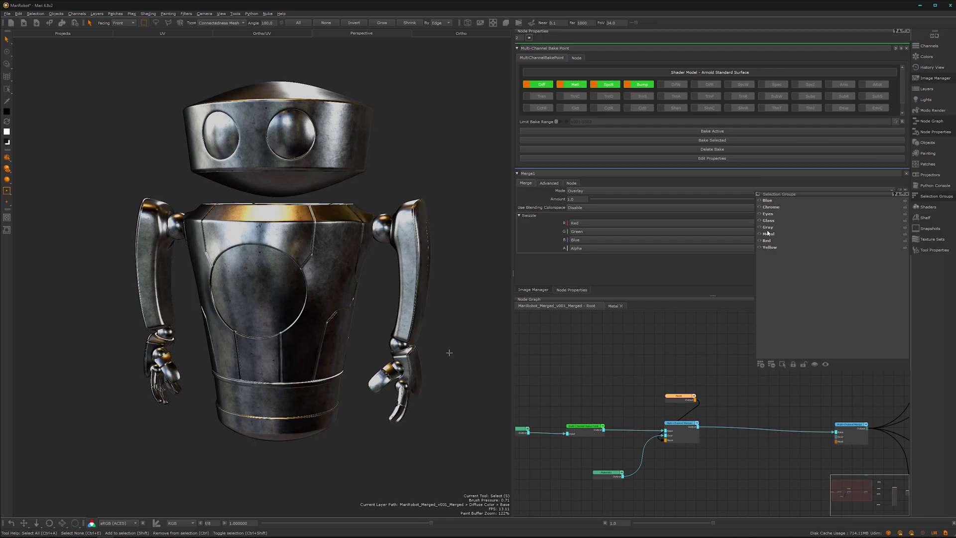
left_click(770, 248)
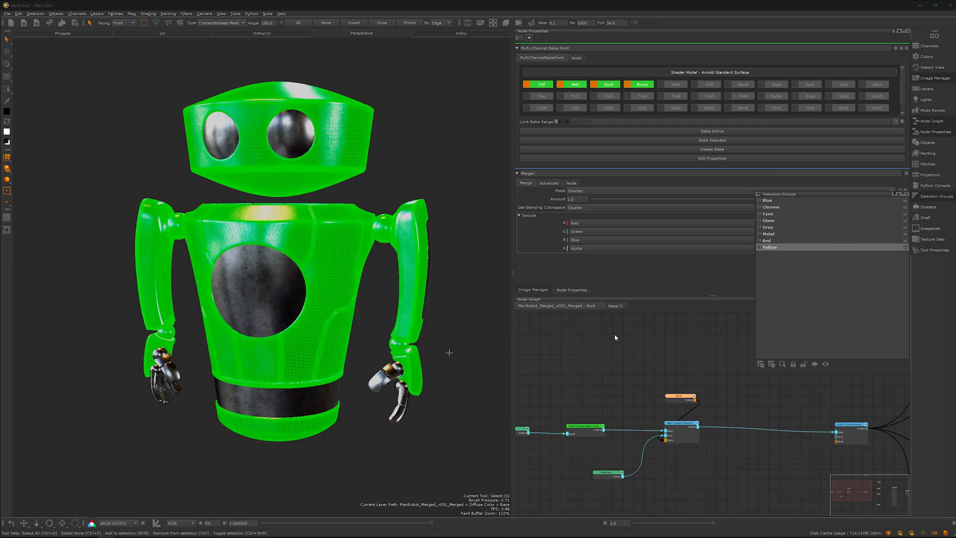
left_click_drag(255, 312, 227, 332, "alt")
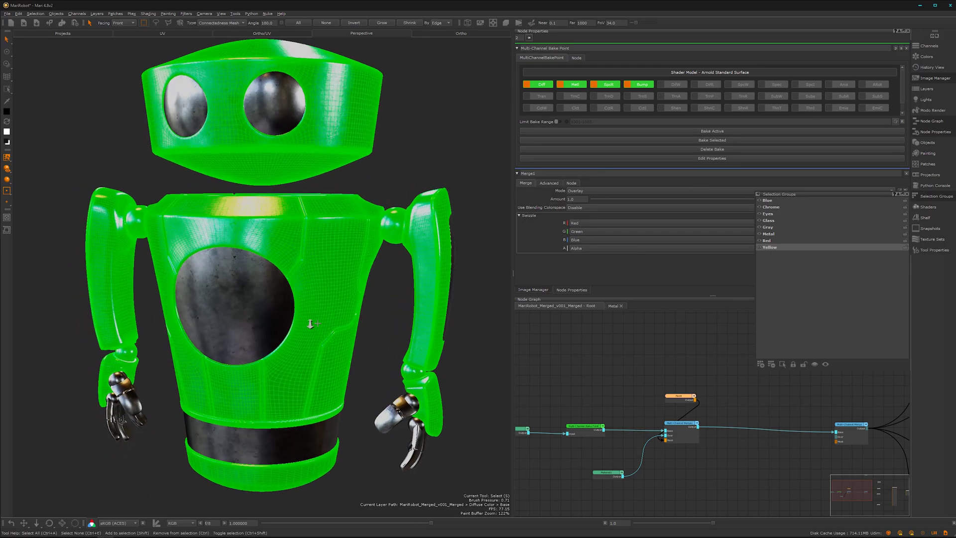
right_click_drag(310, 324, 283, 332, "alt")
left_click_drag(283, 332, 302, 271, "alt")
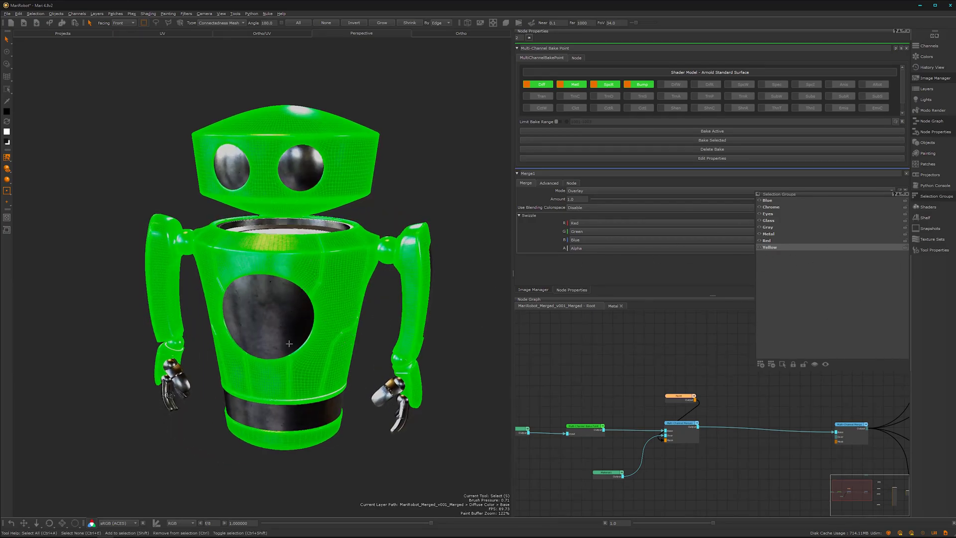
left_click_drag(361, 293, 371, 244, "alt")
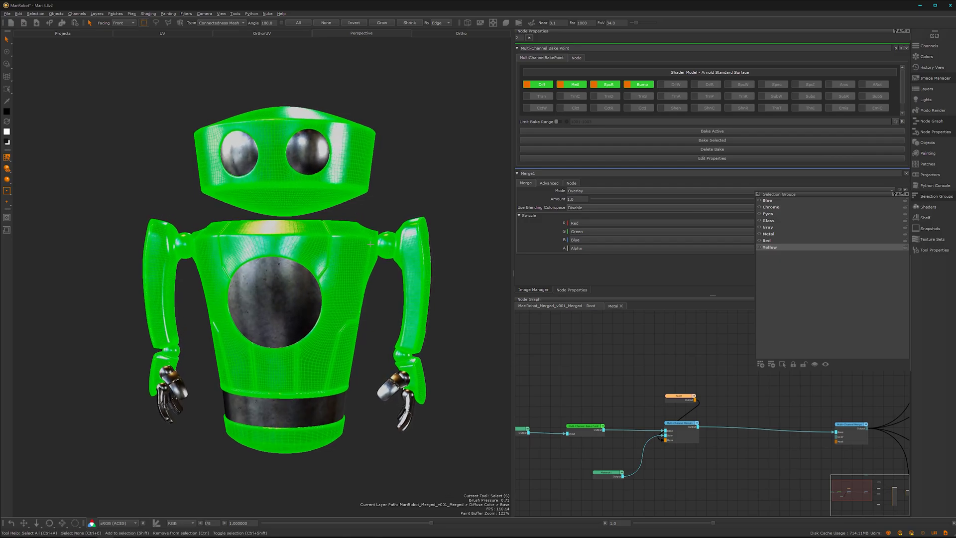
Step: Fill the selected Yellow group faces with white in the mask Paint node
right_click(349, 278)
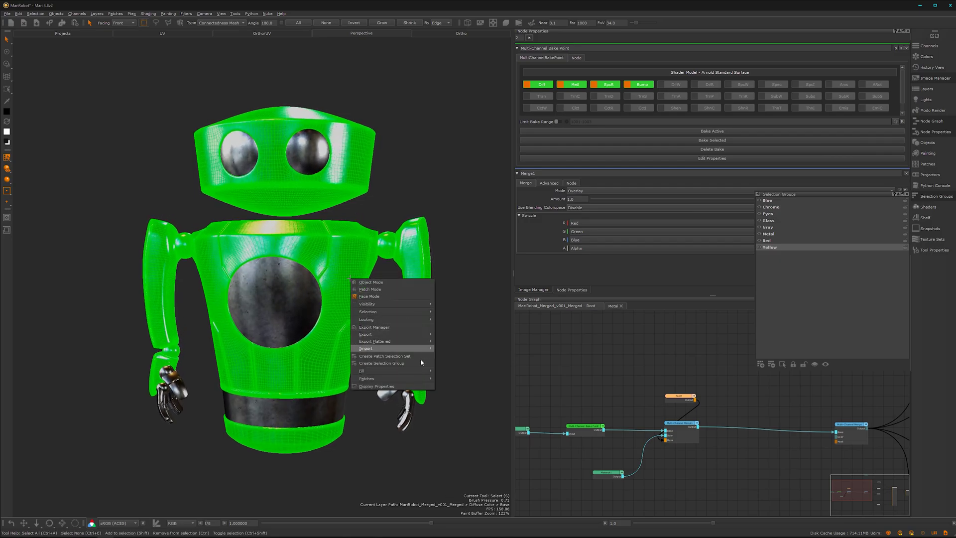
mouse_move(393, 371)
left_click(454, 386)
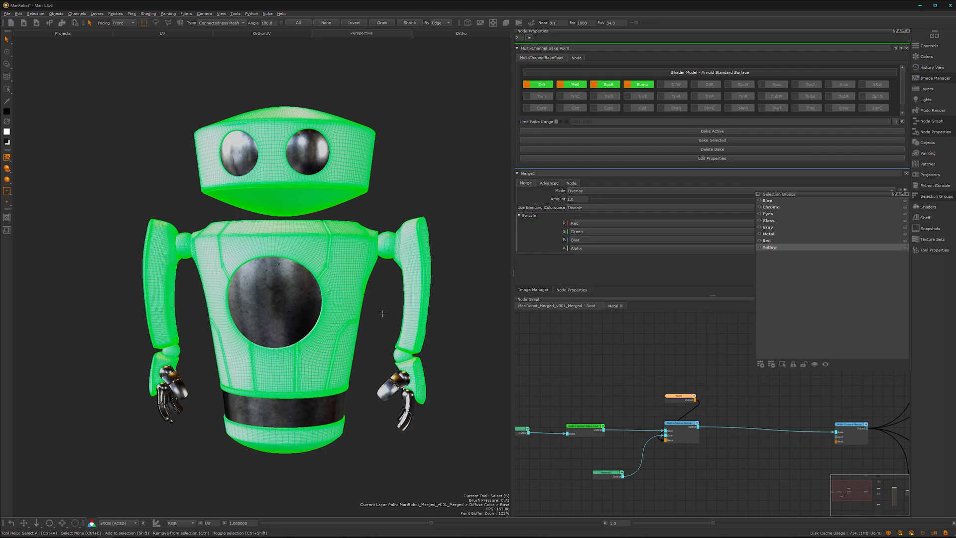
left_click_drag(300, 318, 267, 331, "alt")
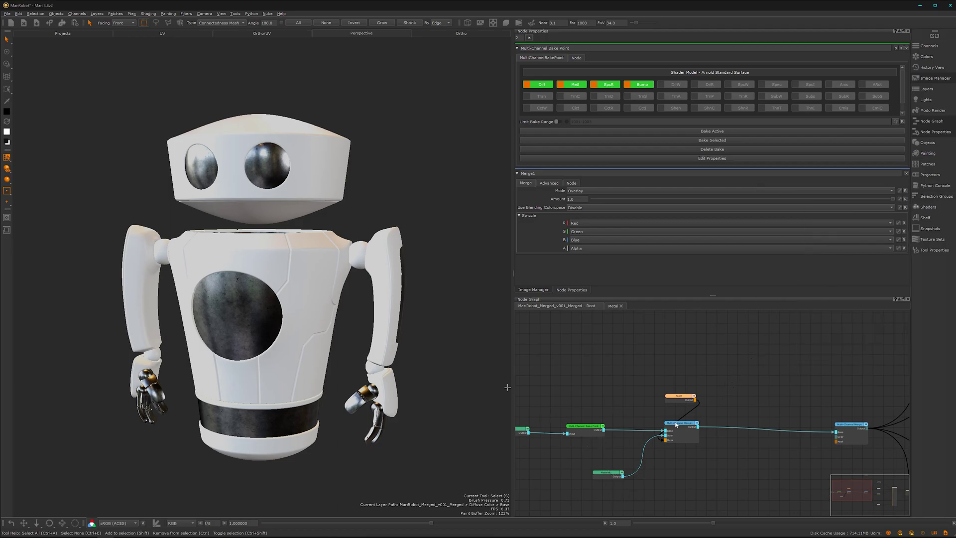
Step: Rename the Material1 node as Yellow
middle_click_drag(632, 451, 706, 404, "alt")
right_click_drag(706, 404, 731, 376, "alt")
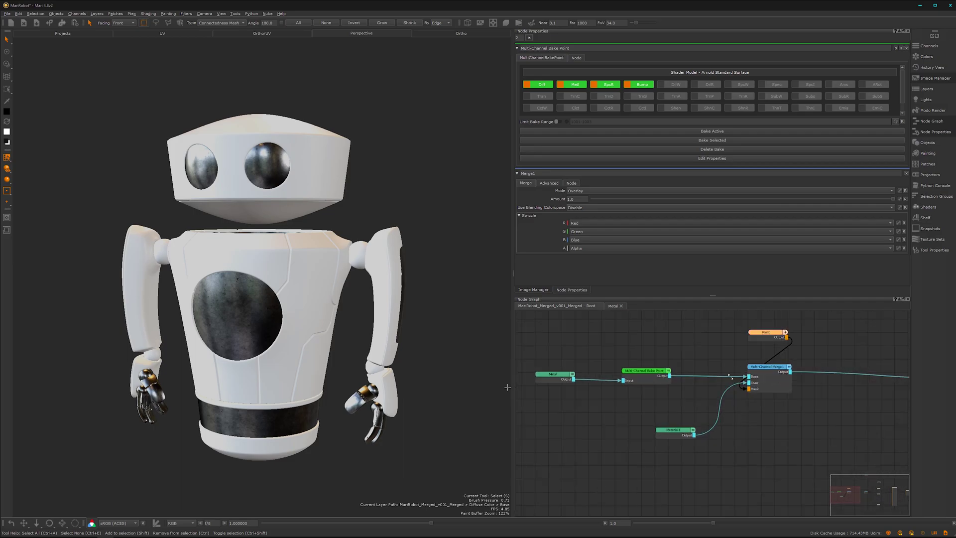
scroll(730, 377, "up", 3)
double_click(725, 427)
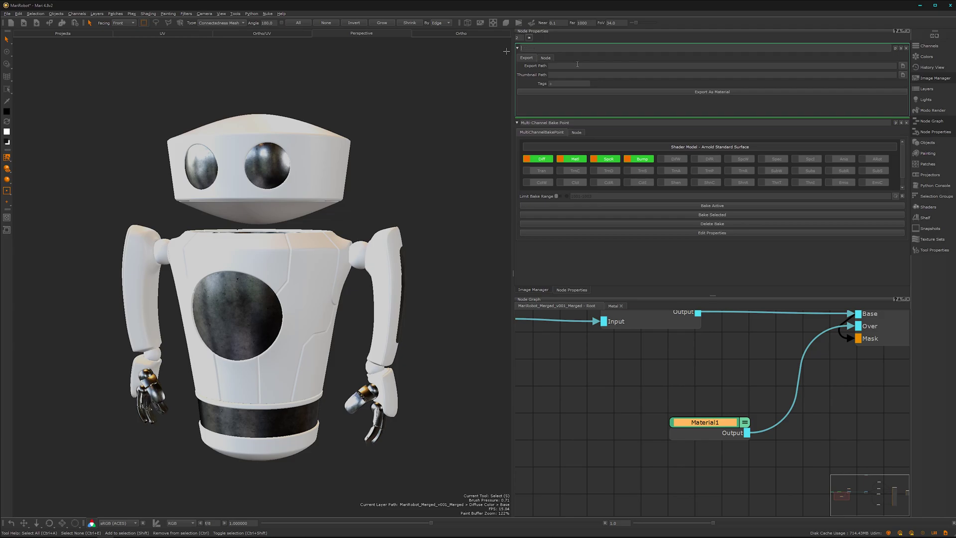
type("Yellow")
key("Return")
left_click(686, 479)
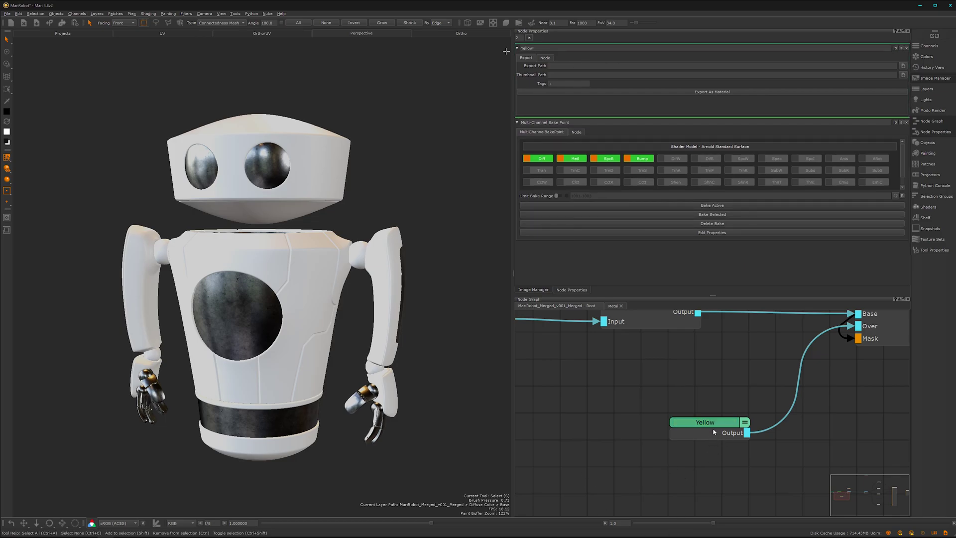
Step: Open the Yellow material node's internal node network and locate the Color node feeding its diffuse channel
key("ctrl")
double_click(723, 426)
scroll(703, 403, "up", 5)
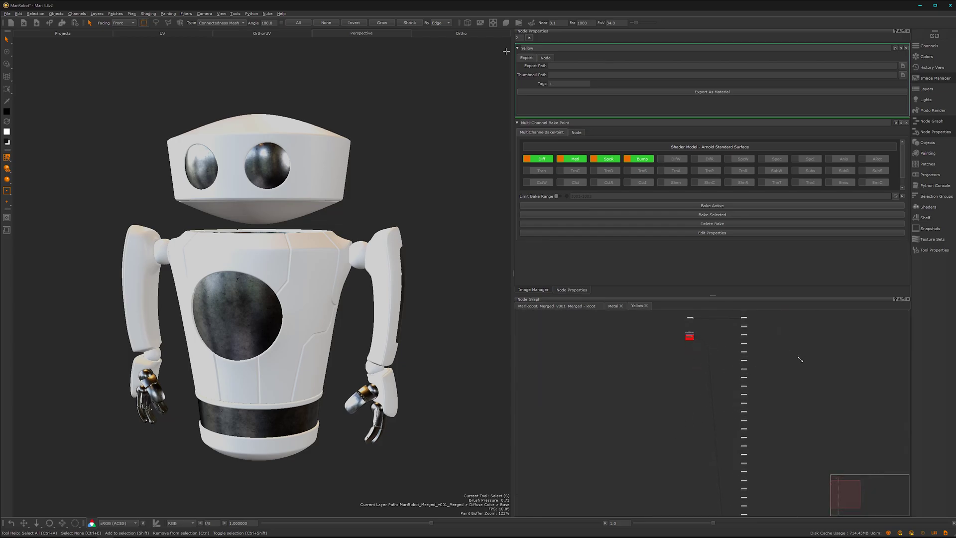
middle_click_drag(715, 495, 702, 500)
scroll(697, 406, "up", 6)
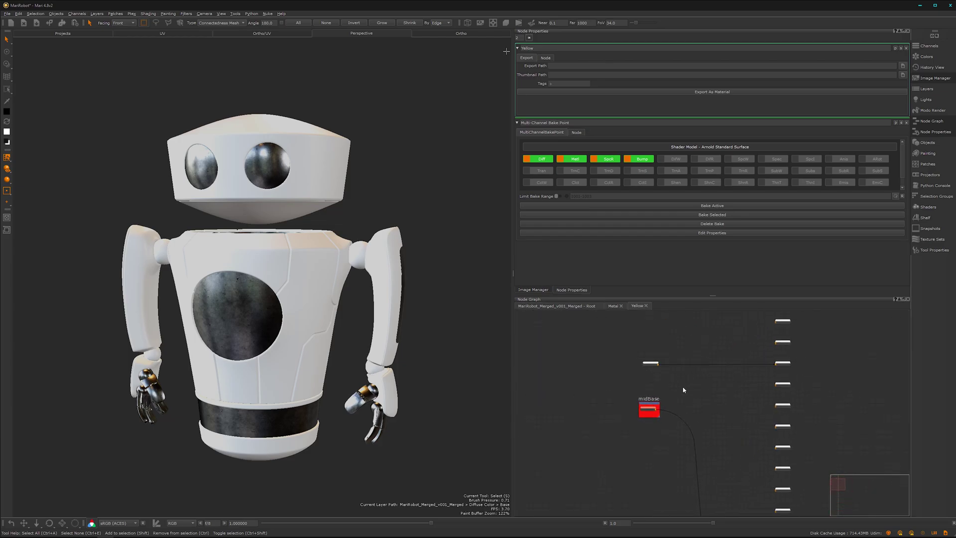
middle_click_drag(672, 401, 658, 500)
scroll(687, 418, "up", 3)
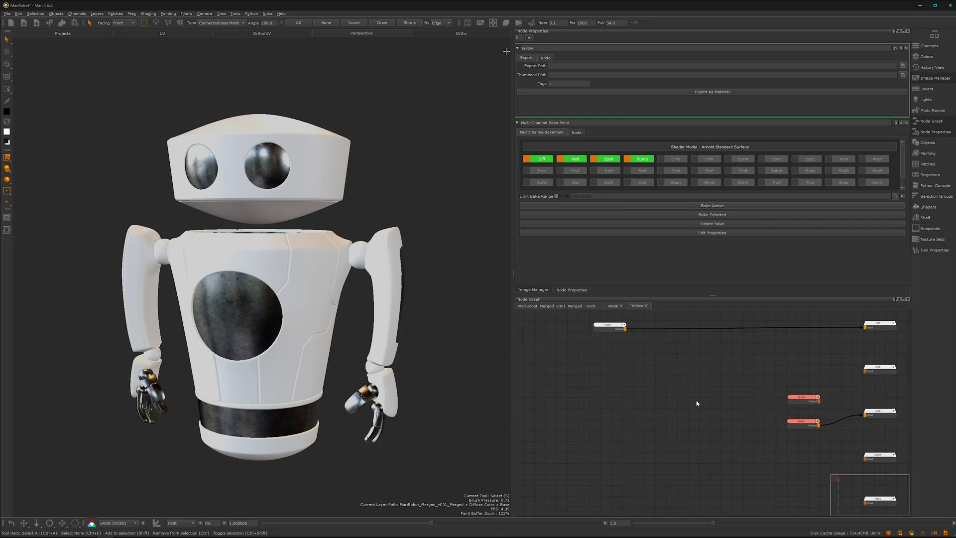
Step: Set the Color node feeding the Yellow material's diffuse to a warm golden yellow and check it on the robot
left_click(609, 328)
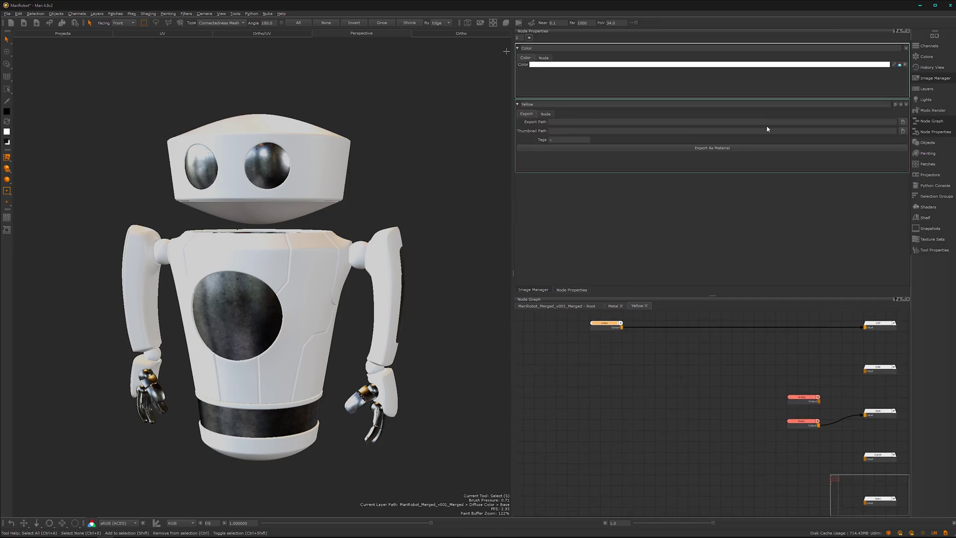
left_click(814, 65)
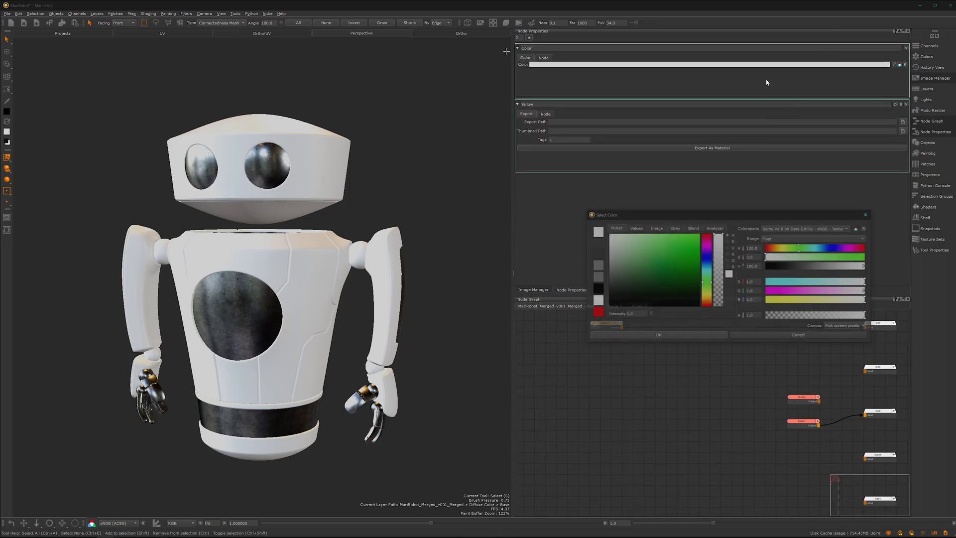
left_click_drag(791, 250, 776, 249)
left_click_drag(709, 299, 710, 294)
left_click(677, 264)
left_click_drag(681, 259, 690, 241)
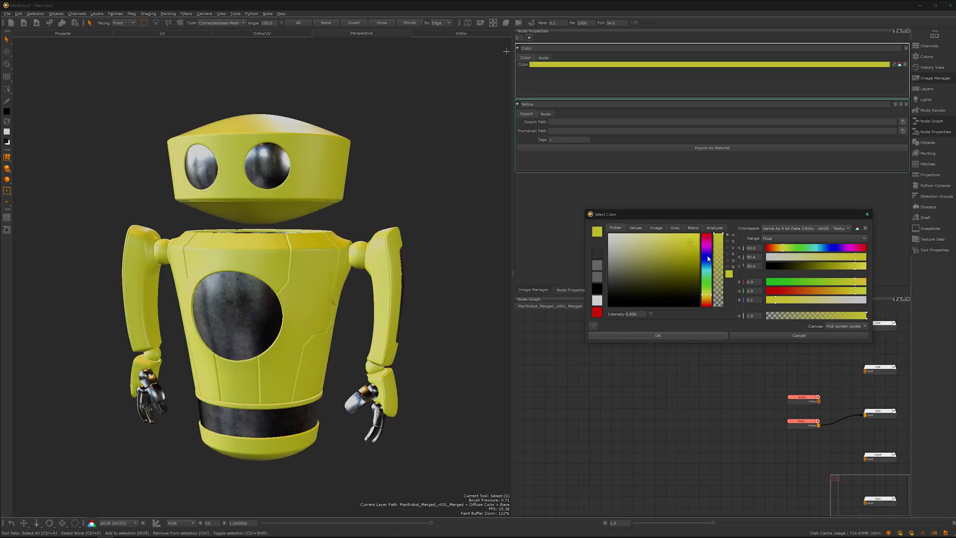
left_click_drag(709, 294, 709, 297)
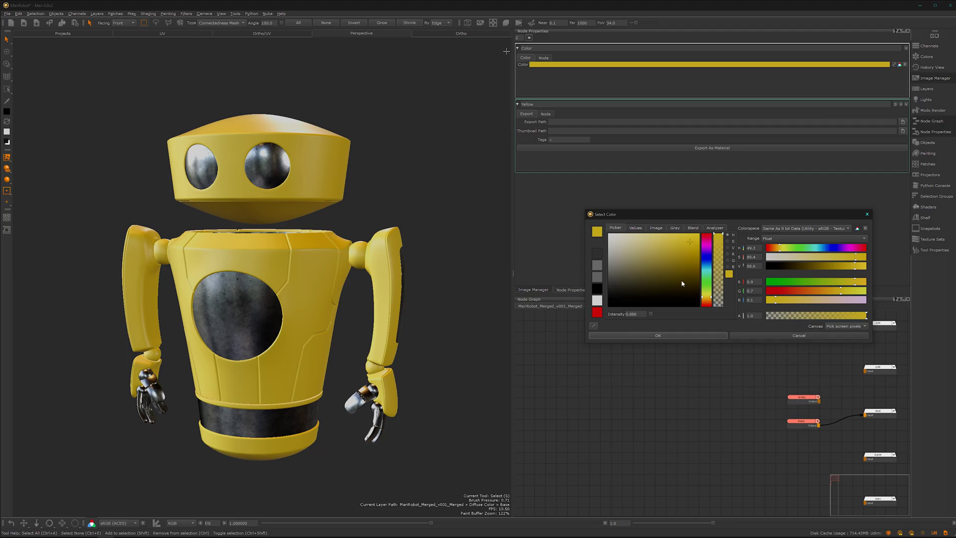
left_click(691, 250)
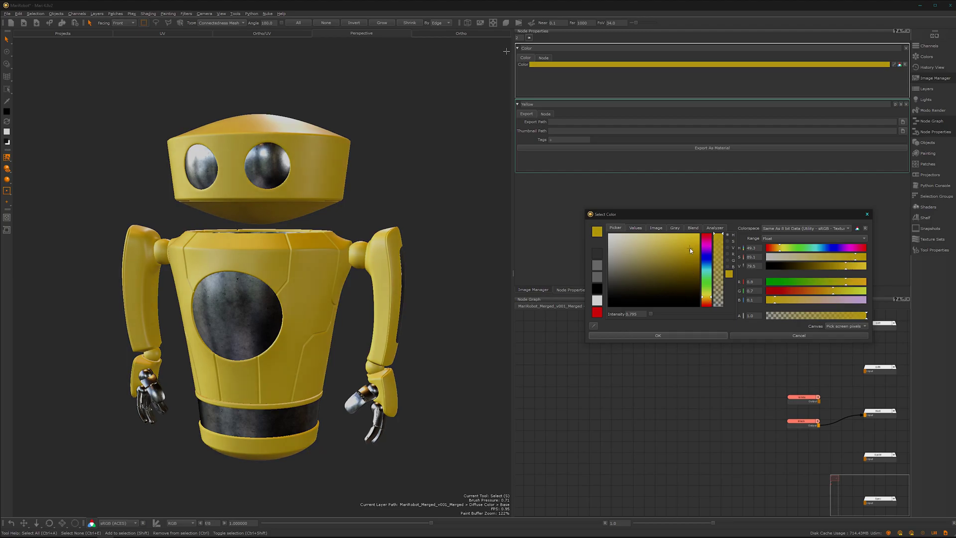
left_click_drag(689, 249, 691, 257)
left_click_drag(779, 250, 779, 249)
left_click_drag(779, 249, 779, 249)
key("Return")
left_click_drag(418, 335, 313, 336, "alt")
right_click_drag(314, 336, 286, 377, "alt")
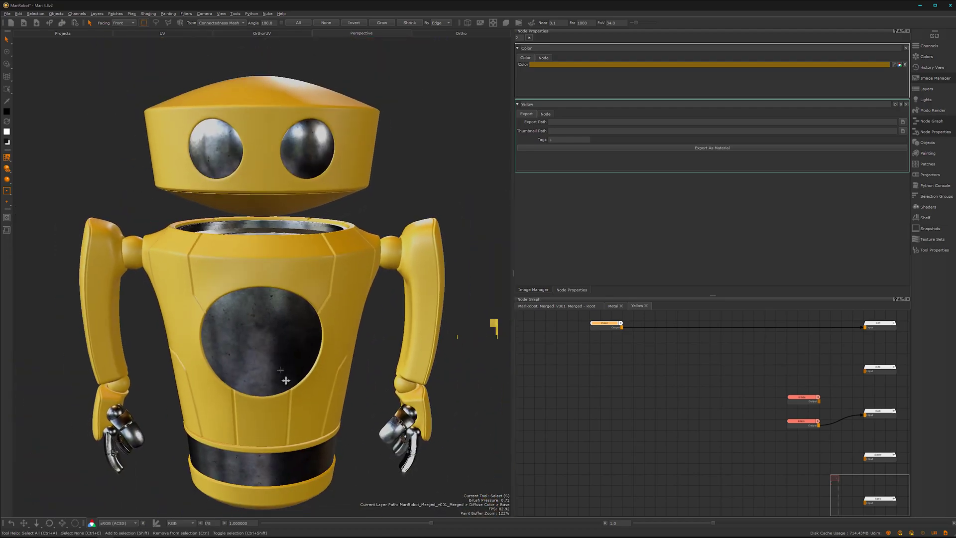
middle_click_drag(286, 378, 289, 338, "alt")
Step: Darken the Color1 node above the midBase group to a dark grey with RGB values of about 0.1
scroll(664, 417, "down", 2)
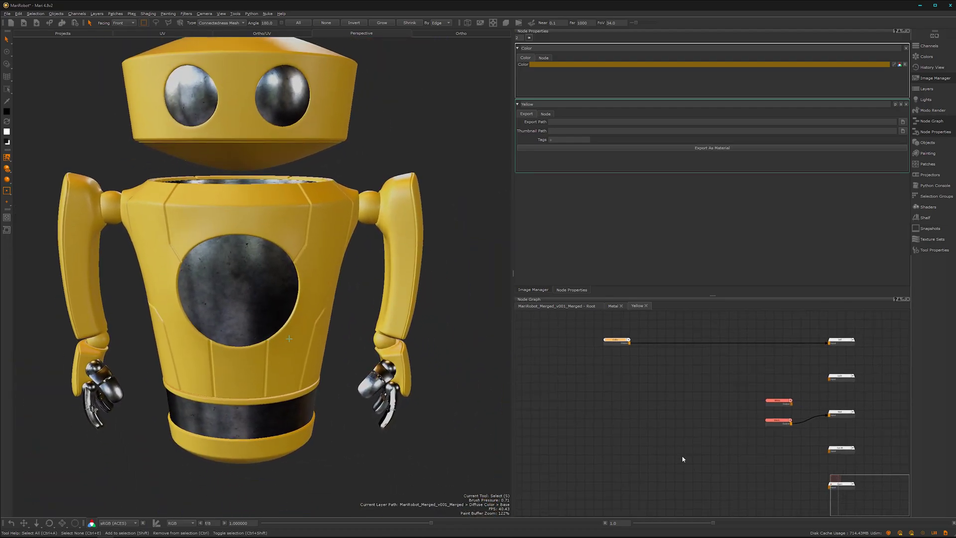
middle_click_drag(664, 475, 593, 452, "alt")
right_click_drag(593, 452, 798, 392, "alt")
middle_click_drag(798, 392, 673, 453, "alt")
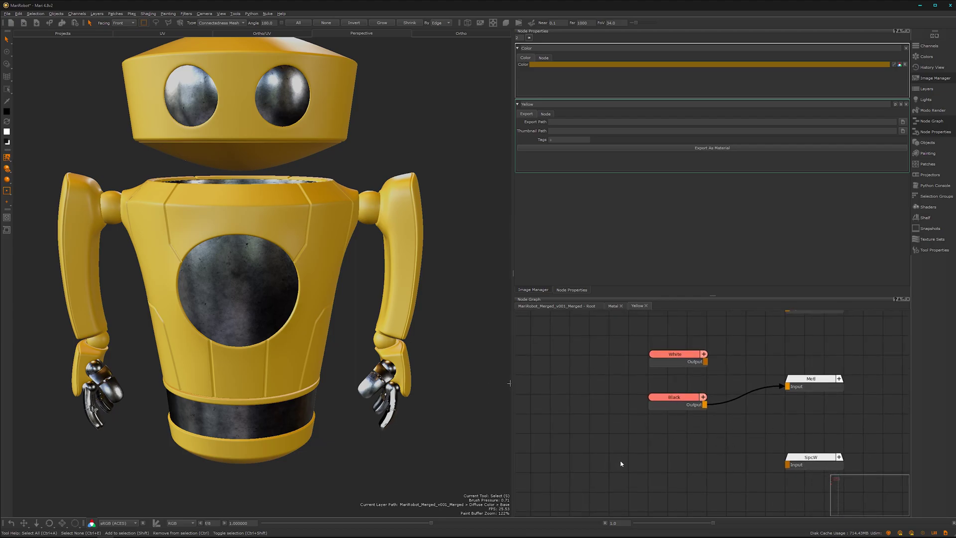
middle_click_drag(611, 436, 726, 350)
scroll(581, 432, "down", 3)
middle_click_drag(597, 452, 702, 365)
scroll(618, 440, "up", 2)
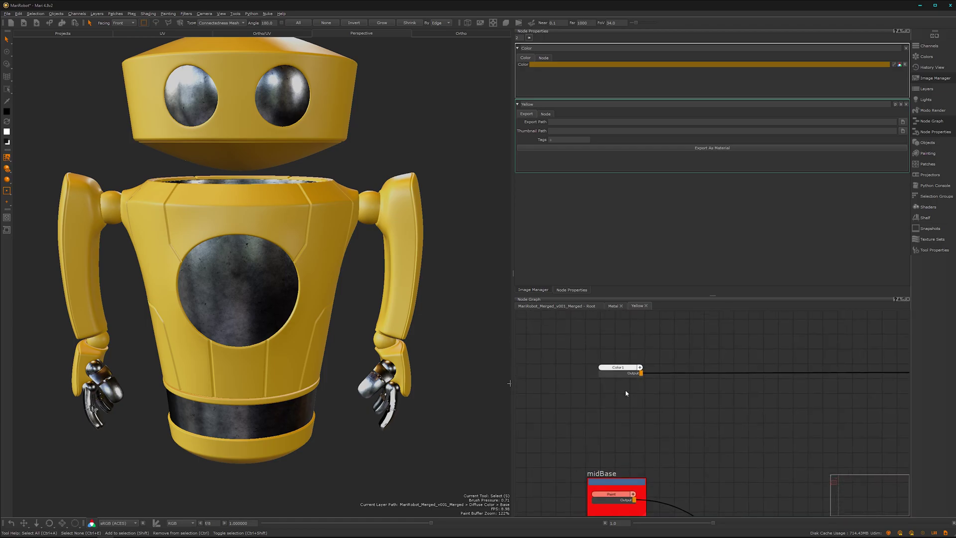
left_click_drag(621, 369, 613, 373)
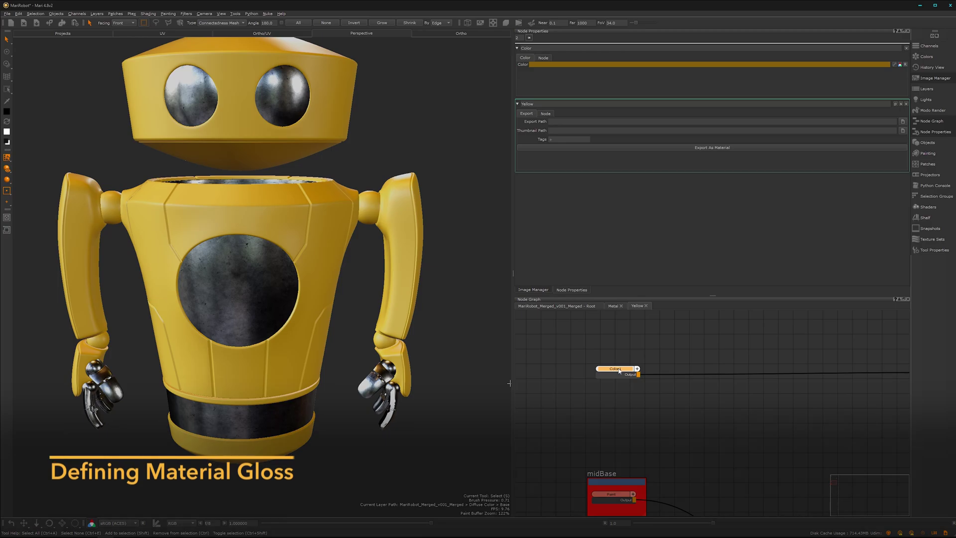
left_click(715, 66)
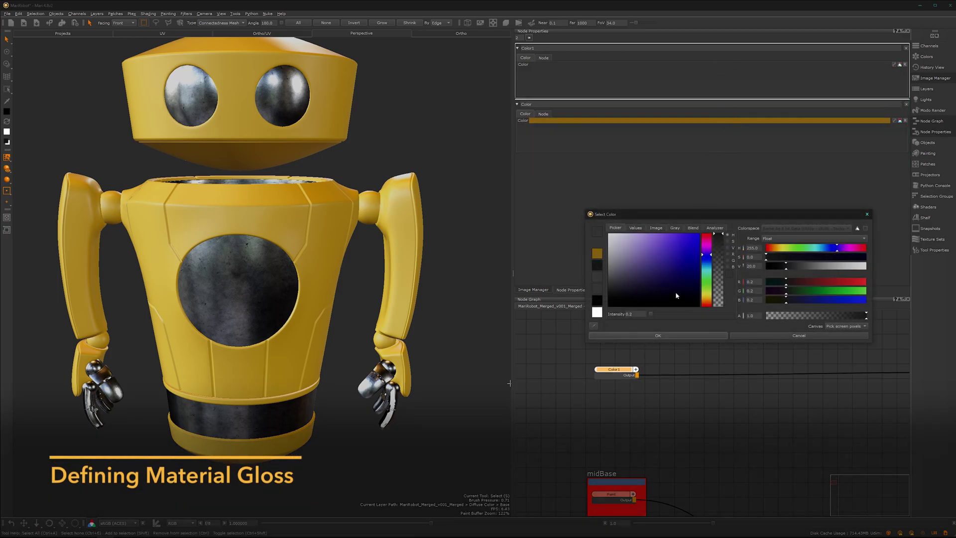
left_click_drag(785, 270, 781, 269)
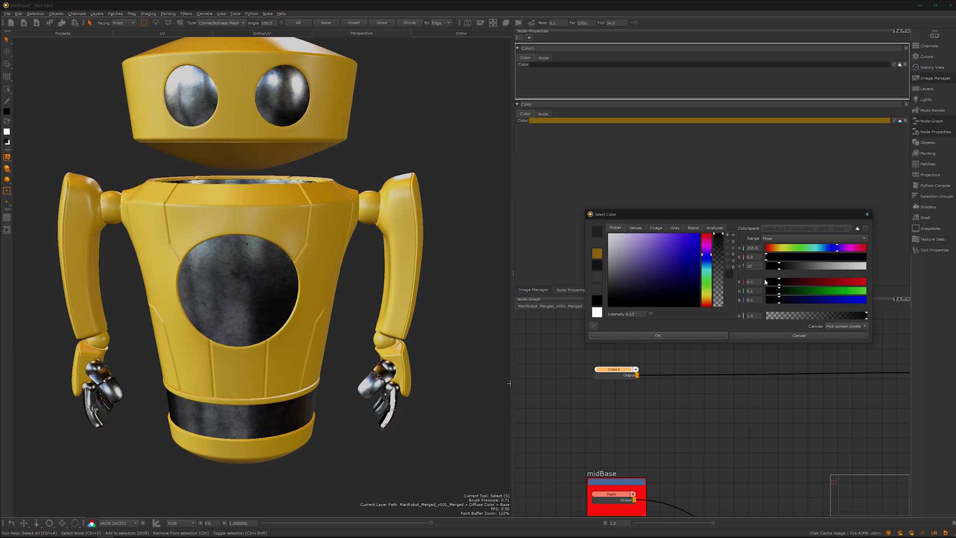
key("Return")
left_click_drag(295, 290, 336, 275, "alt")
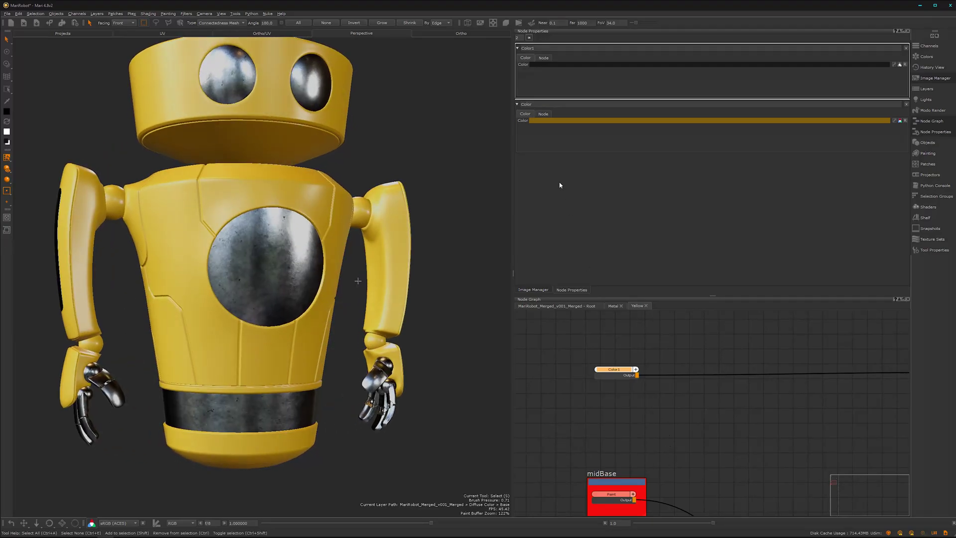
Step: Import the SurfaceImperfections001, 003 and 013 and Metal024 Metalness textures from the Source folder into the Image Manager
left_click(539, 291)
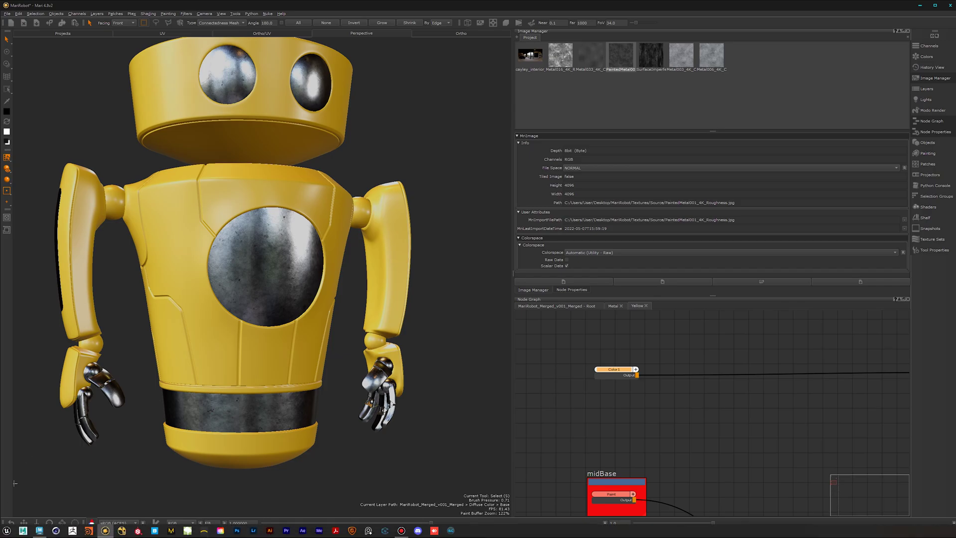
key("alt+Tab")
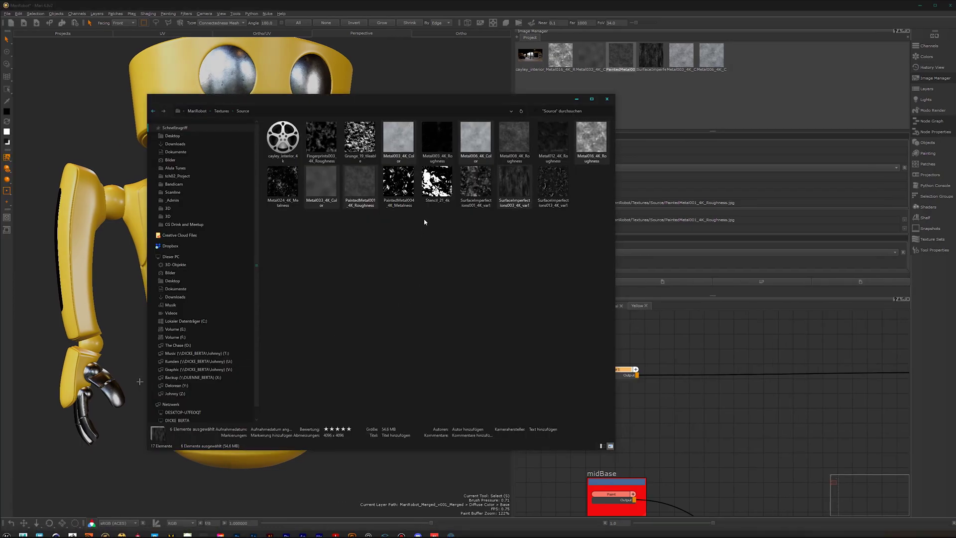
left_click(554, 187)
left_click(514, 187, "ctrl")
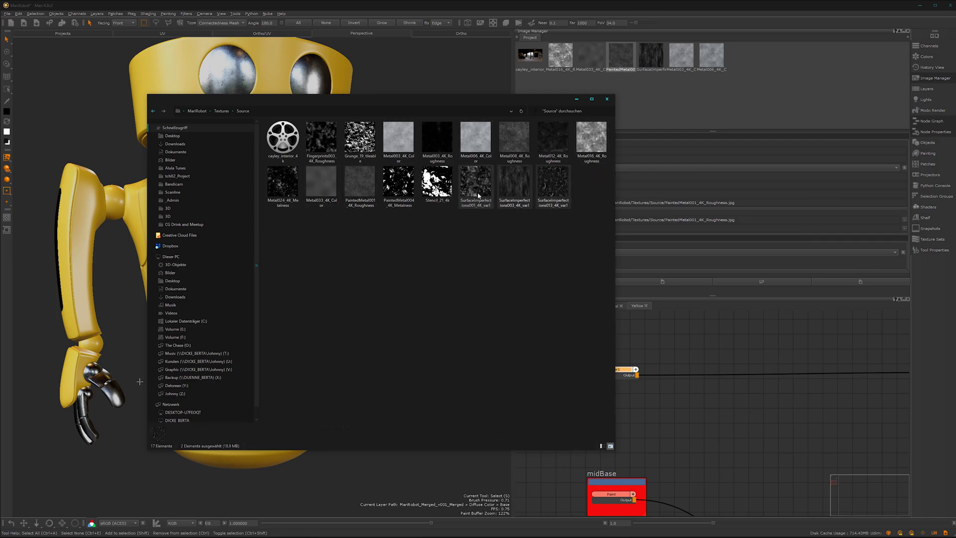
left_click(476, 187, "ctrl")
left_click(283, 184, "ctrl")
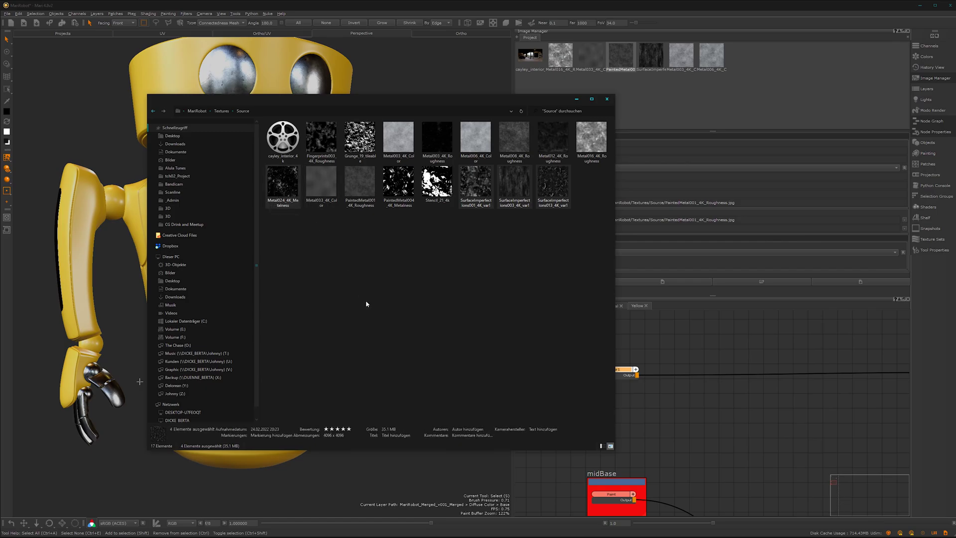
left_click_drag(551, 183, 786, 111)
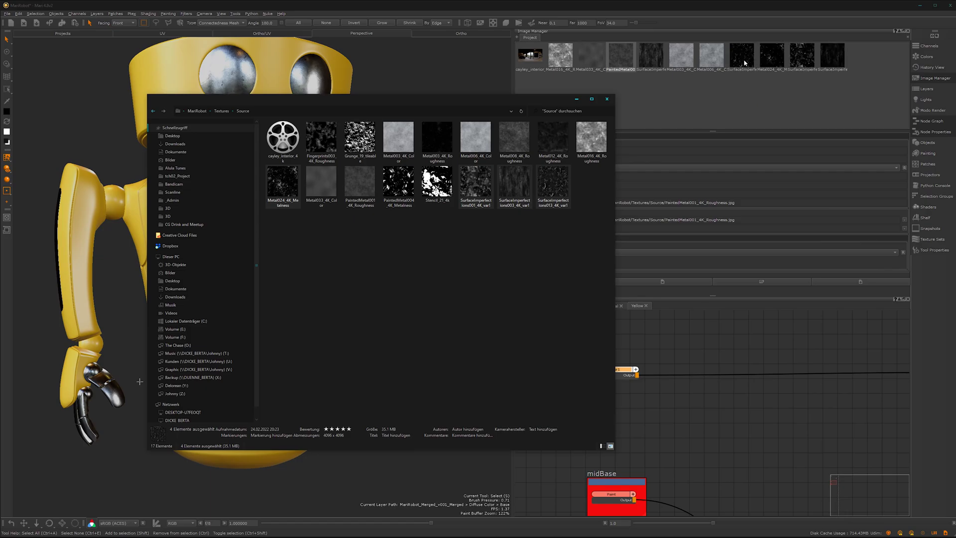
Step: Flag each of the four newly imported textures as Scalar Data
left_click(745, 64)
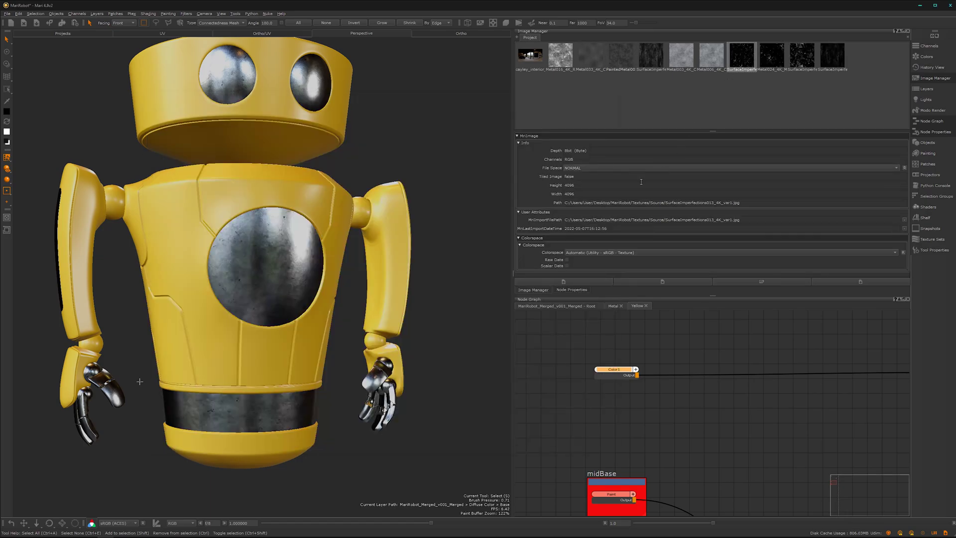
left_click(567, 265)
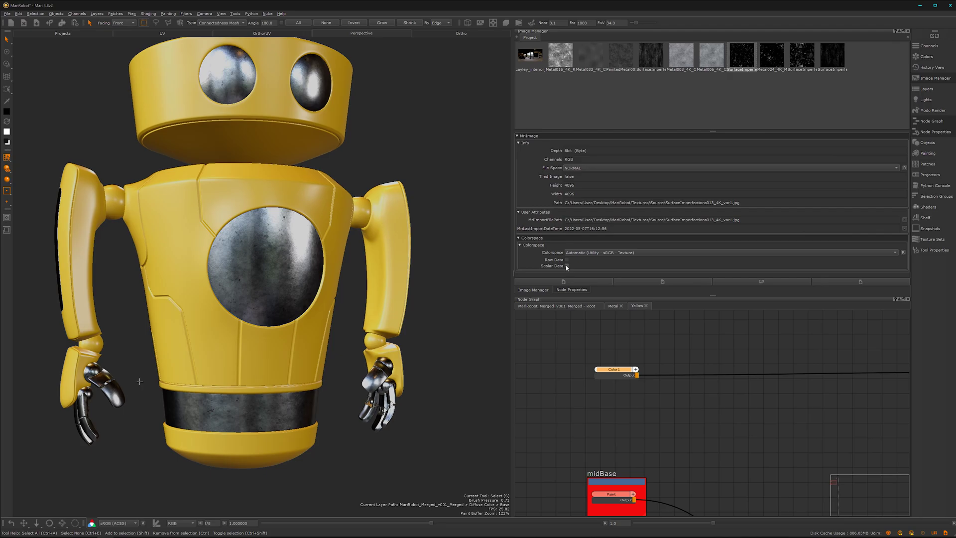
left_click(771, 64)
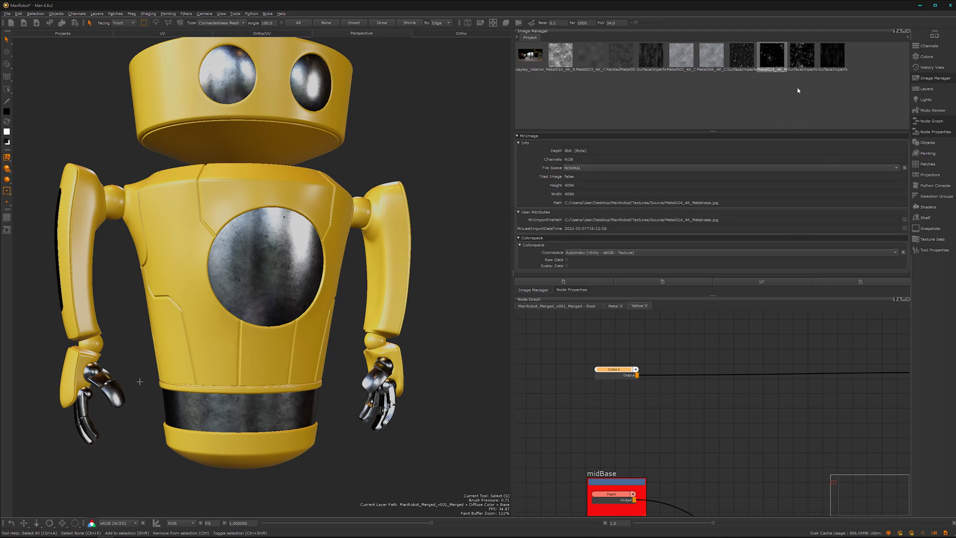
left_click(567, 265)
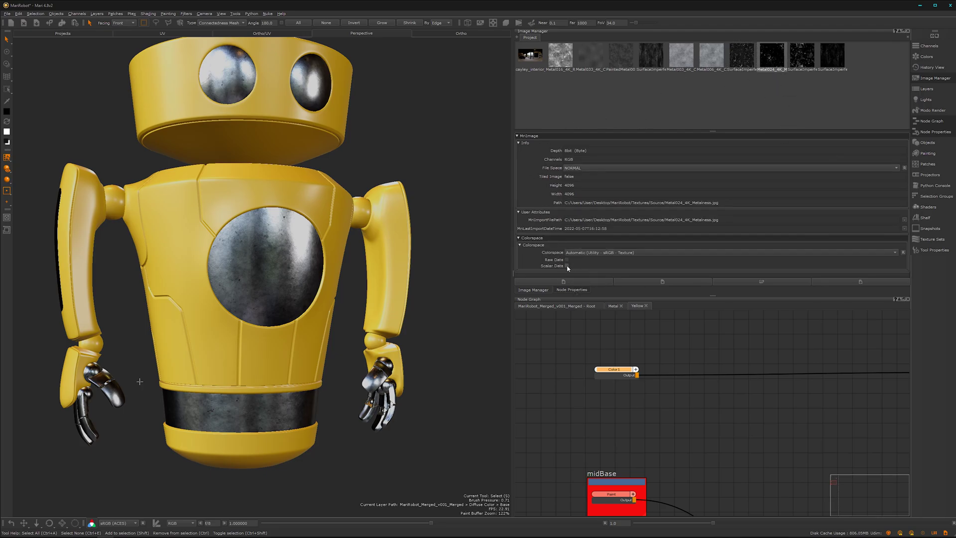
left_click(806, 62)
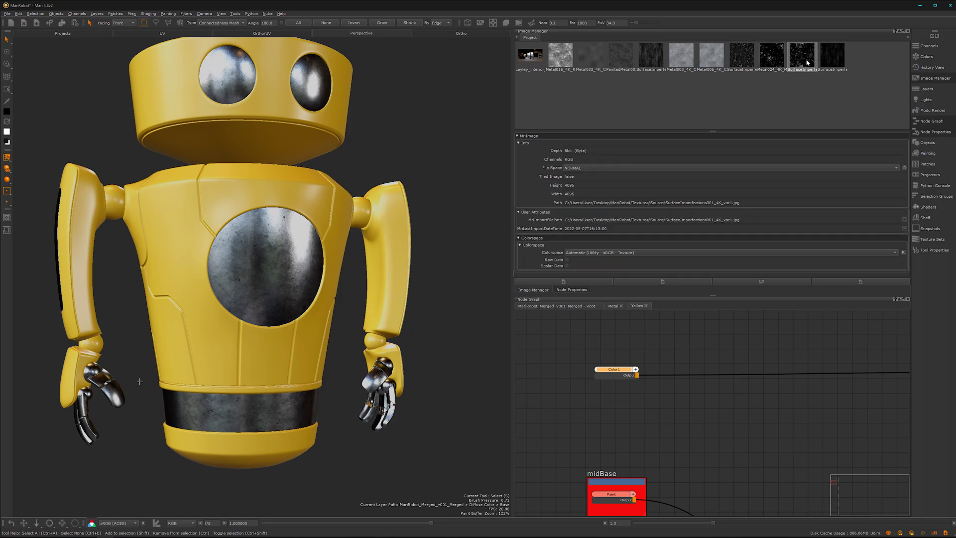
left_click(567, 265)
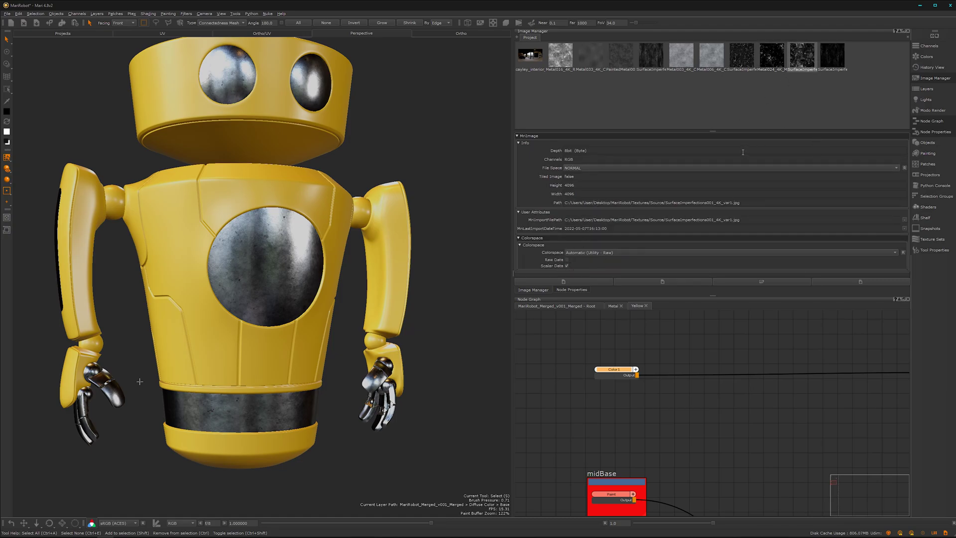
left_click(831, 66)
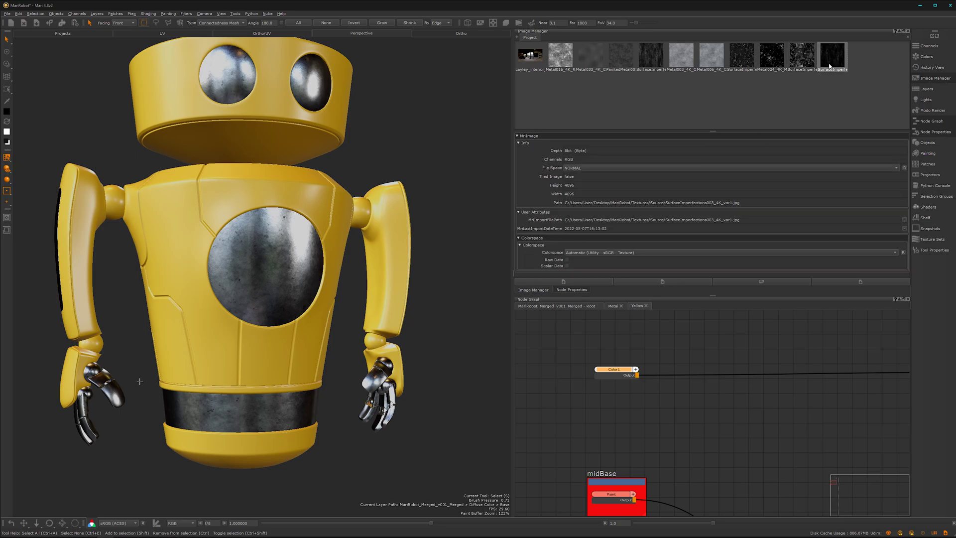
left_click(567, 265)
Step: Preview SurfaceImperfections001, 003, 013 and Metal024 Metalness at a larger size to compare their patterns
double_click(803, 60)
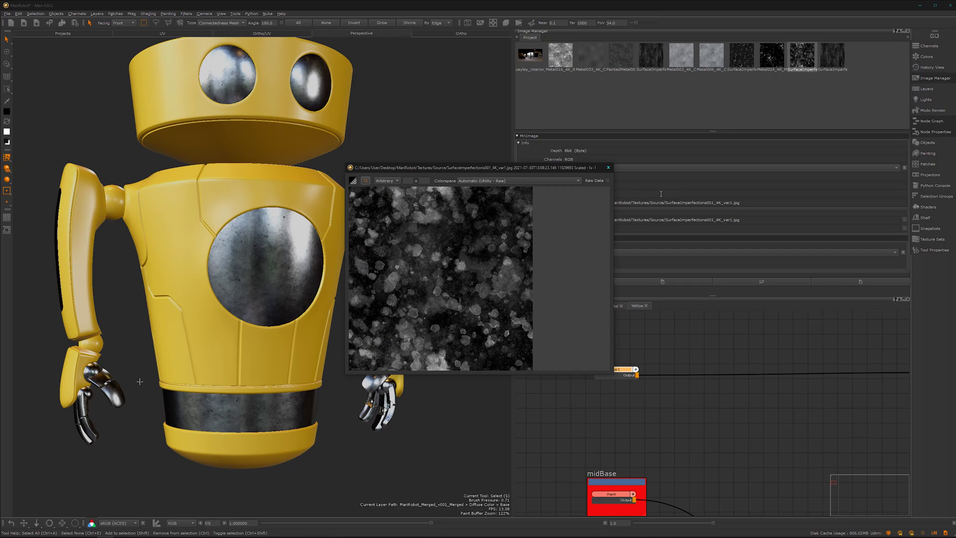
left_click(609, 168)
double_click(832, 55)
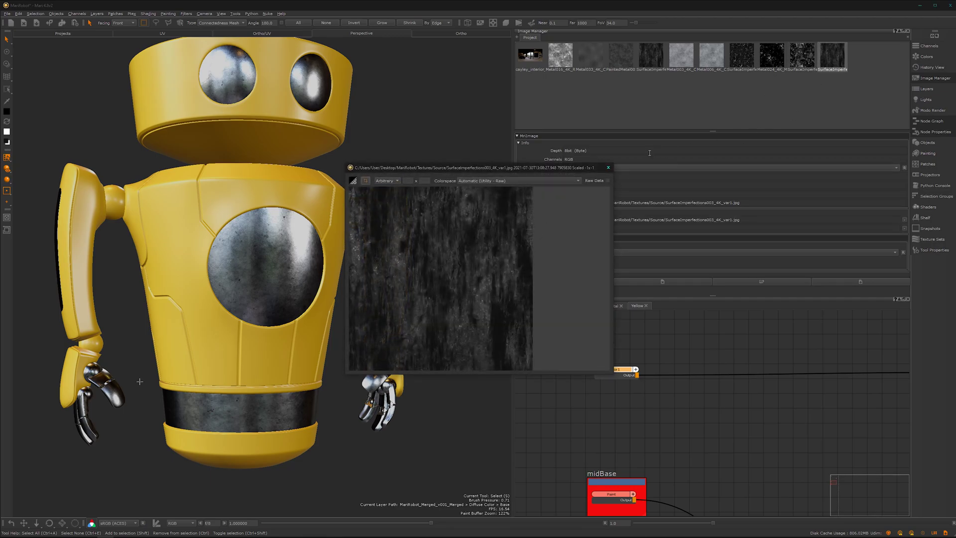
left_click(608, 168)
double_click(741, 55)
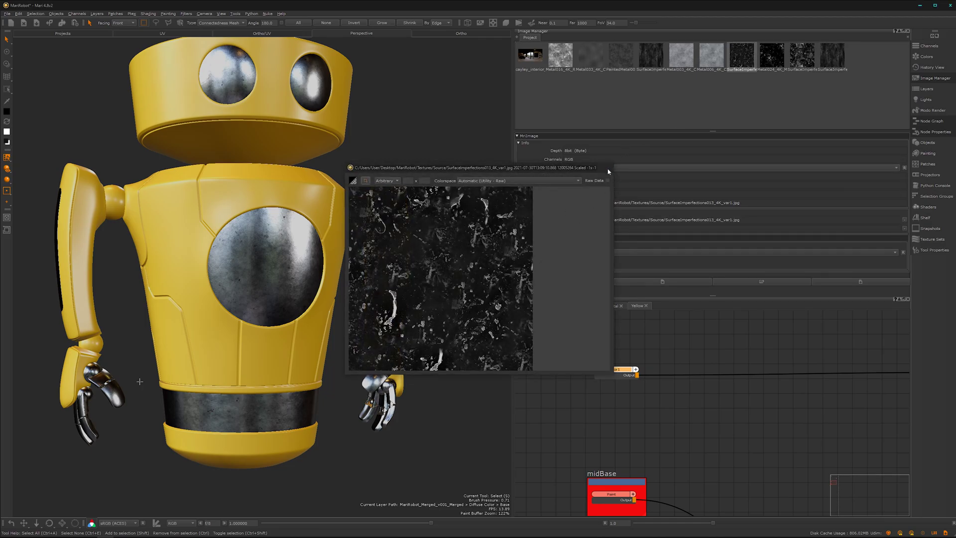
left_click(608, 168)
double_click(775, 61)
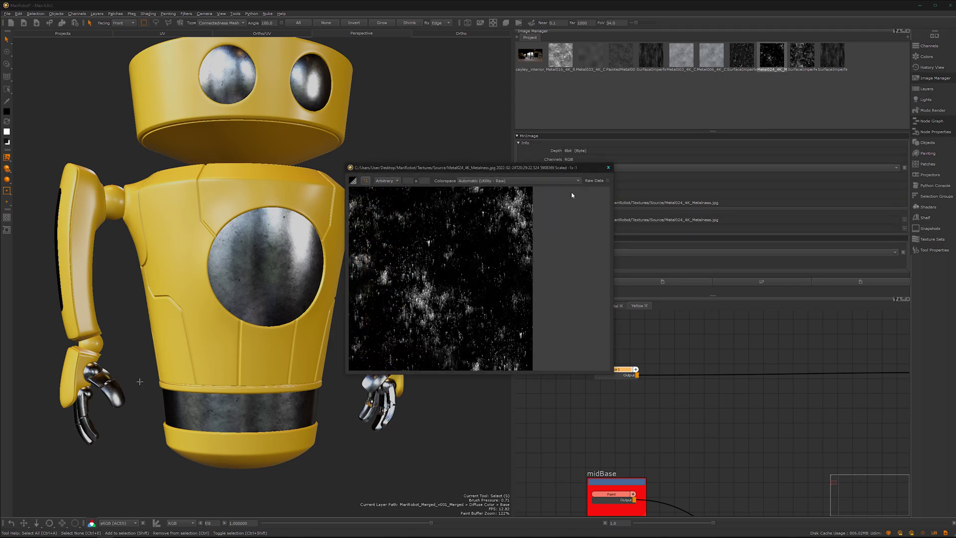
left_click(608, 168)
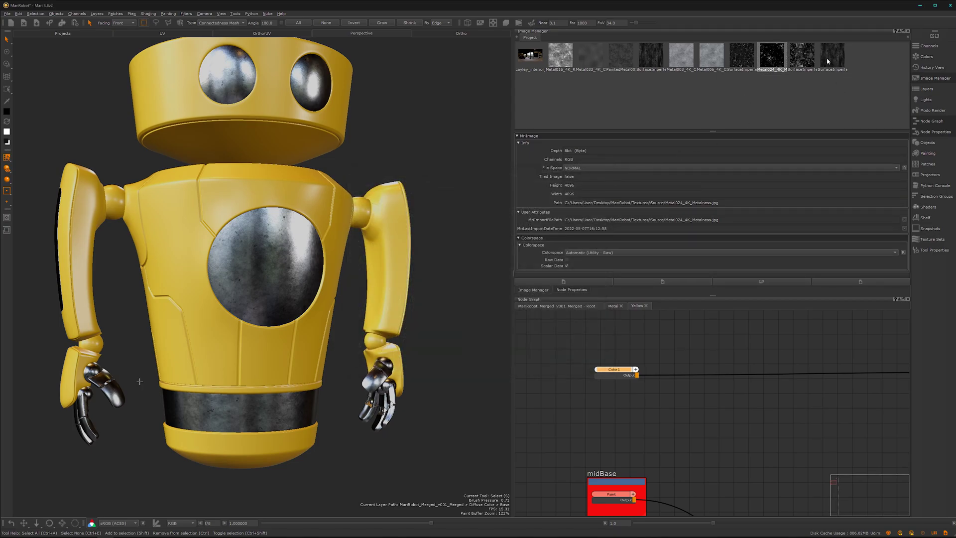
Step: Add SurfaceImperfections003 as a Tiled node and merge it over the Color1 node with a new Merge node
left_click_drag(835, 60, 661, 404)
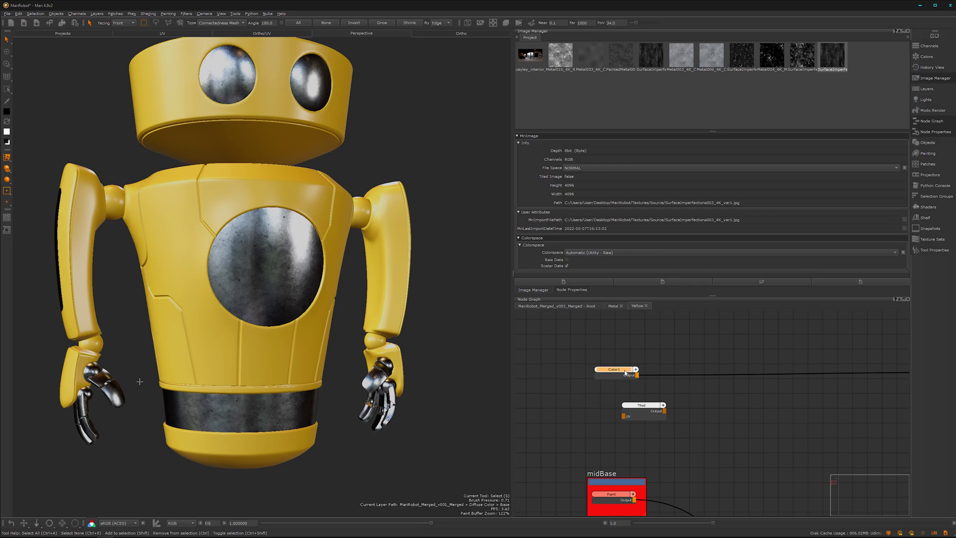
key("m")
left_click_drag(716, 371, 739, 382)
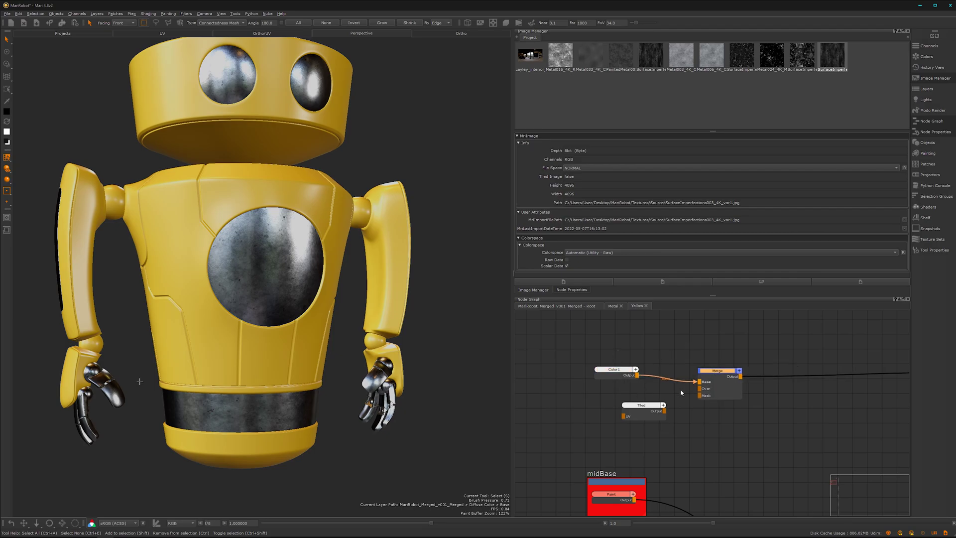
left_click_drag(665, 411, 723, 364)
Step: Set the blend mode of the Merge node combining Color1 and the Tiled texture to Screen
double_click(723, 365)
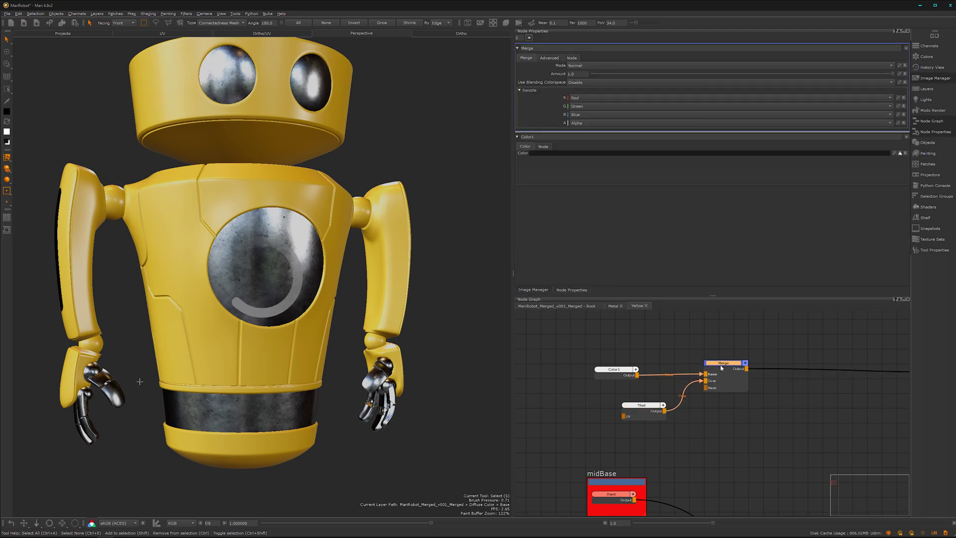
left_click(857, 68)
mouse_move(892, 94)
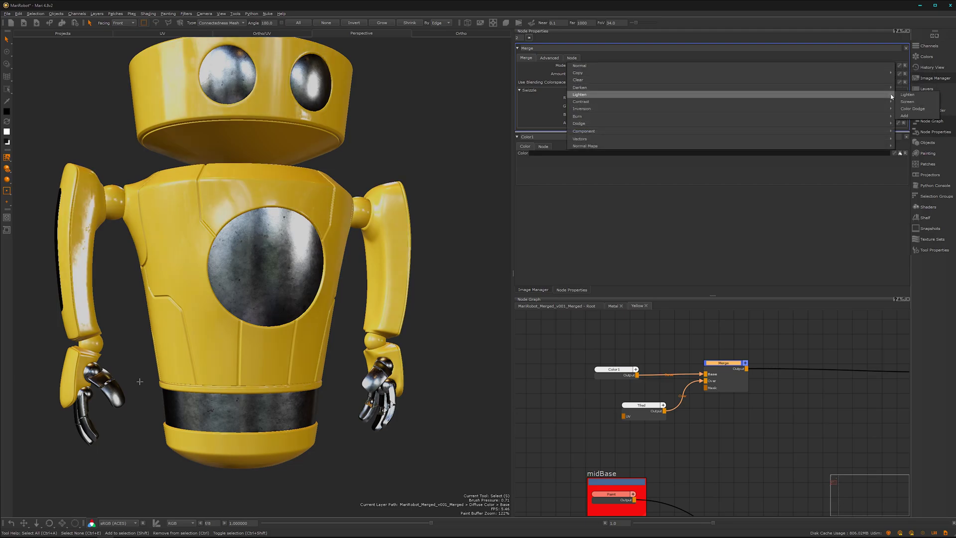
left_click(907, 101)
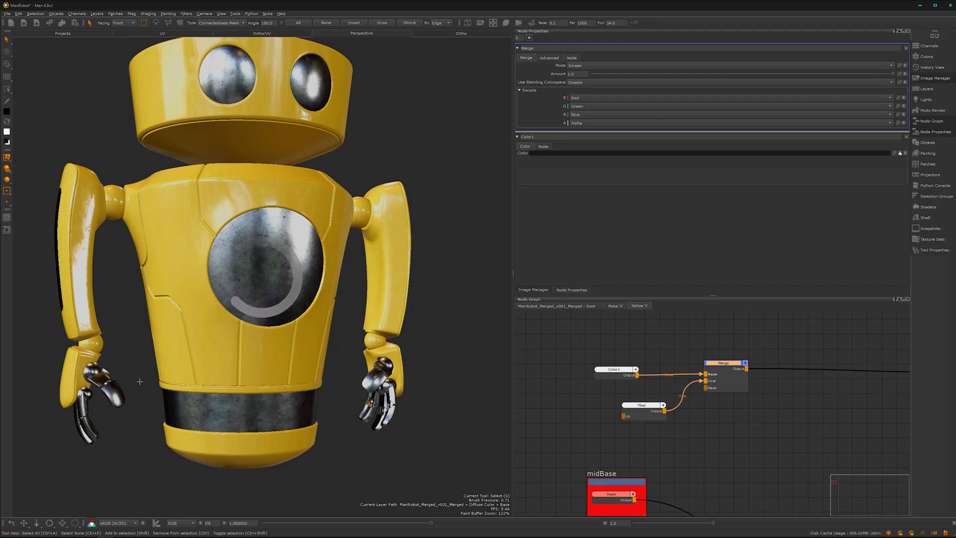
Step: Examine how the Screen-blended surface imperfections break up the gloss across the robot's yellow torso from several angles
left_click_drag(269, 345, 234, 343, "alt")
right_click_drag(234, 344, 320, 318, "alt")
middle_click_drag(320, 319, 263, 339)
left_click_drag(263, 339, 344, 343, "alt")
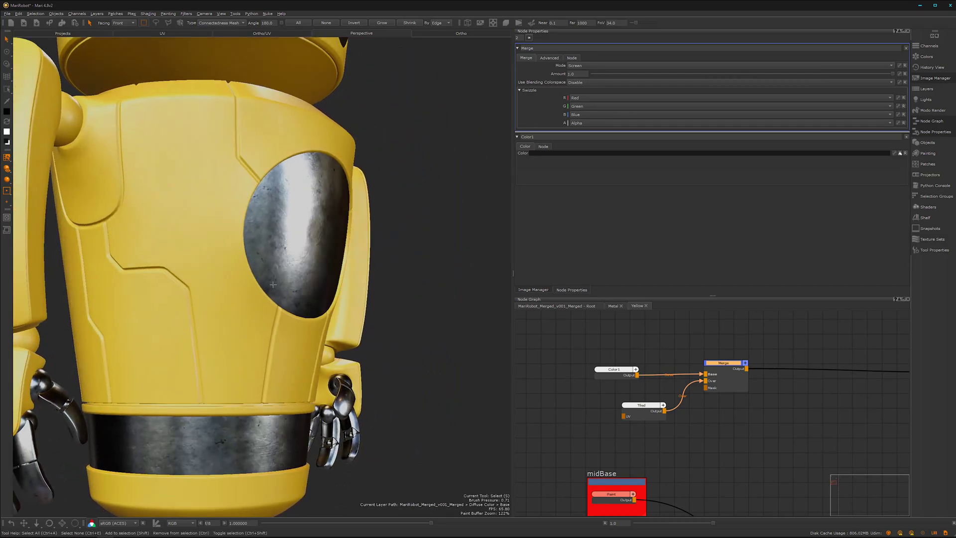
middle_click_drag(248, 321, 341, 501, "alt")
left_click_drag(348, 328, 217, 294, "alt")
left_click_drag(261, 265, 344, 219, "alt")
middle_click_drag(284, 320, 252, 217, "alt")
left_click_drag(319, 321, 302, 346, "alt")
right_click_drag(301, 346, 430, 351, "alt")
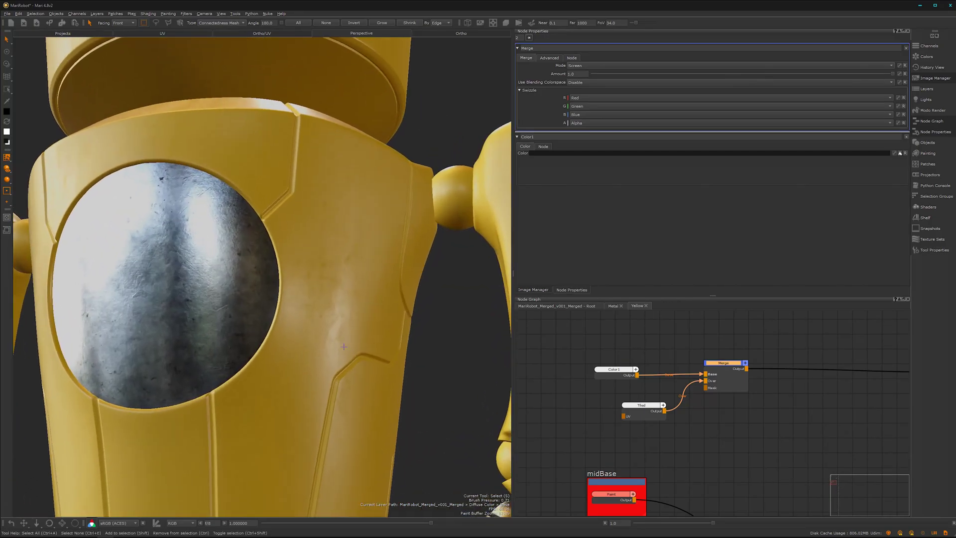
middle_click_drag(431, 351, 396, 315, "alt")
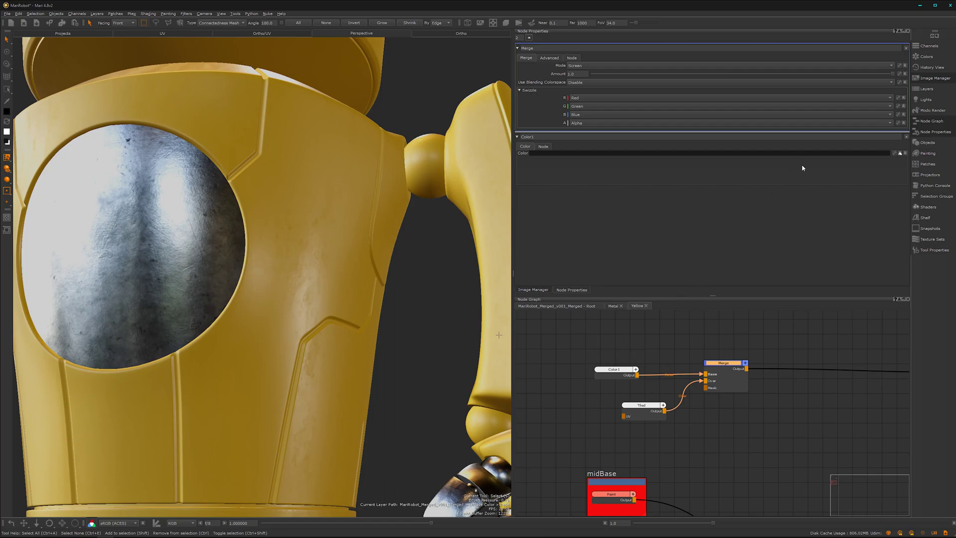
Step: Darken the Color1 node's color by lowering its V value to about 5
left_click(778, 152)
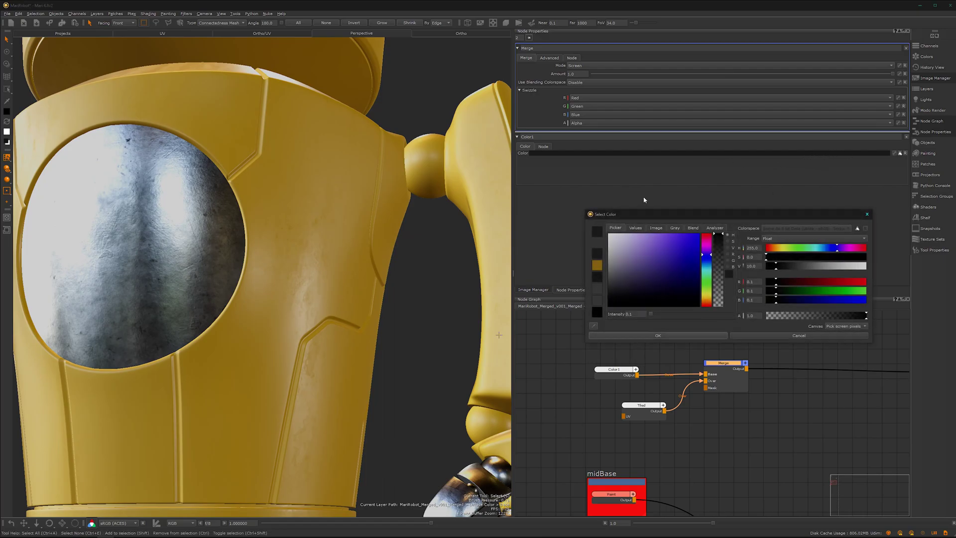
left_click_drag(775, 269, 770, 268)
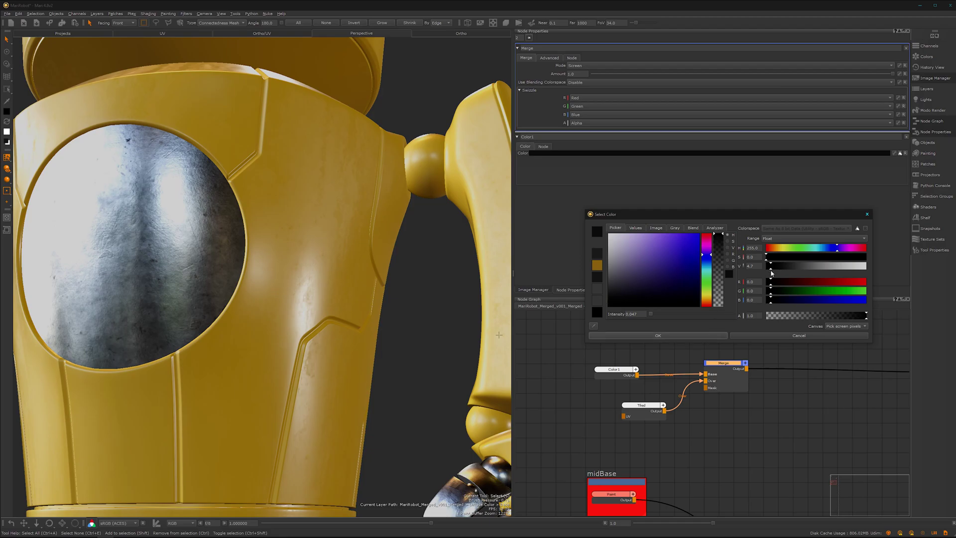
double_click(751, 266)
key("Return")
middle_click_drag(287, 360, 287, 362, "alt")
left_click_drag(288, 362, 291, 382, "alt")
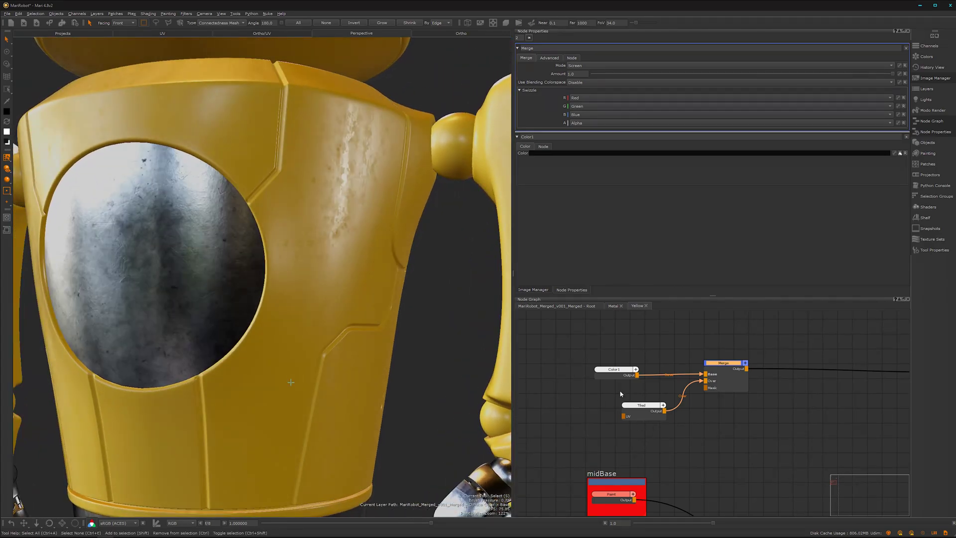
Step: Set both U Repeat and V Repeat of the Tiled node to 2 and check the finer pattern on the torso
left_click_drag(646, 406, 645, 408)
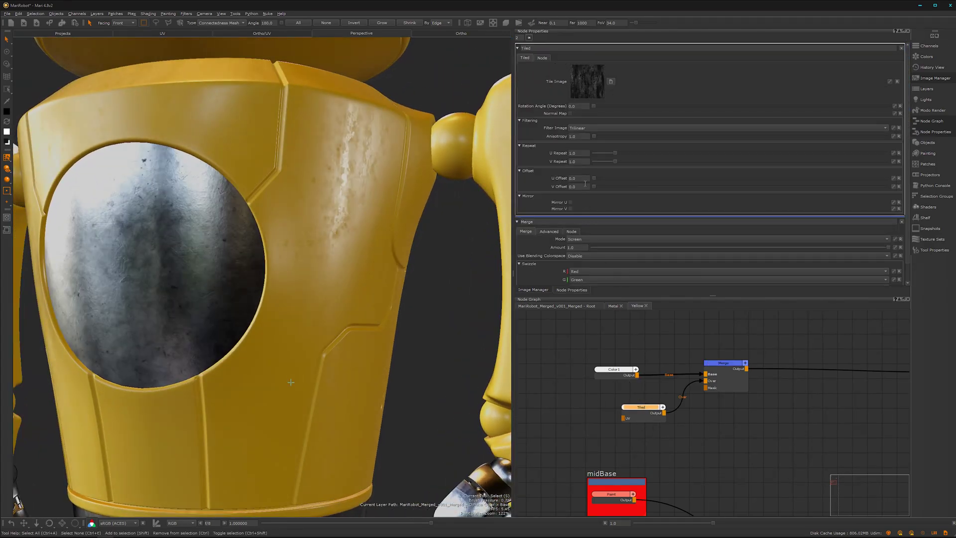
double_click(572, 153)
type("2")
key("Tab")
type("2")
key("Return")
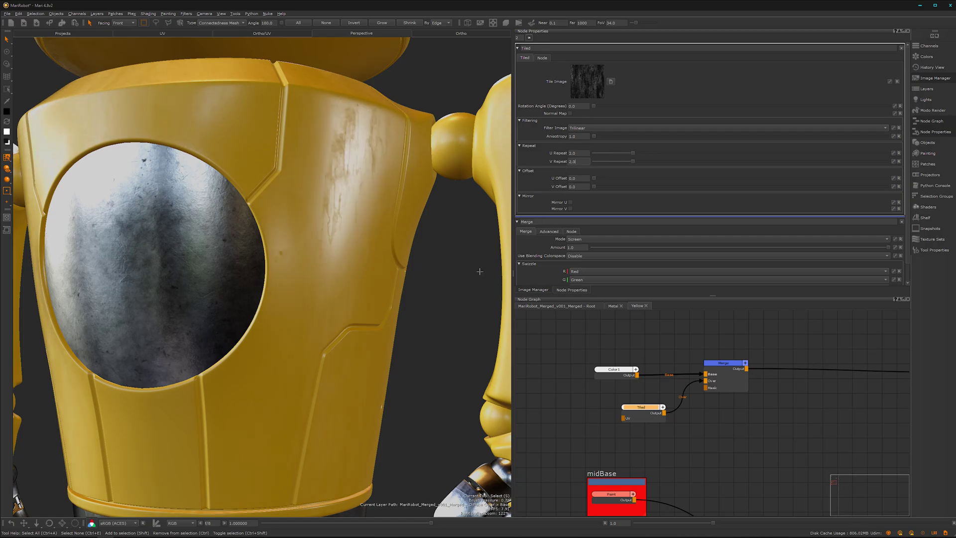
left_click_drag(258, 338, 317, 356, "alt")
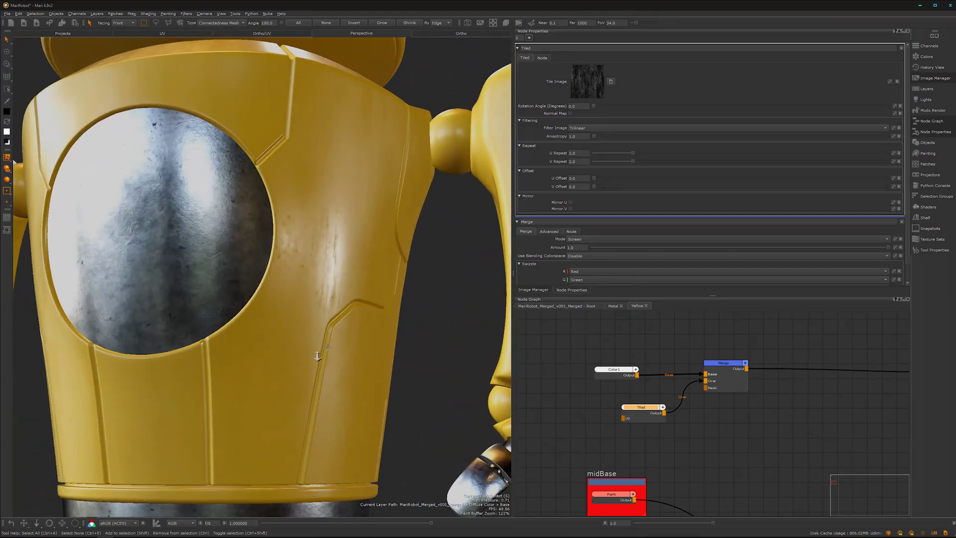
right_click_drag(317, 356, 247, 388, "alt")
middle_click_drag(235, 375, 273, 367, "alt")
left_click_drag(273, 367, 312, 375, "alt")
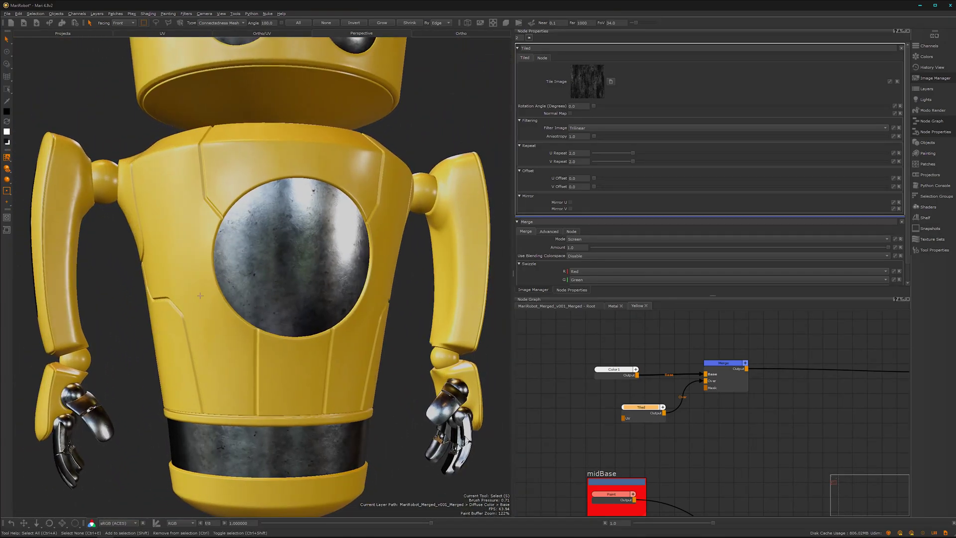
Step: Set the Environment light's rotation to 0 and check the reflections on the torso
left_click(926, 100)
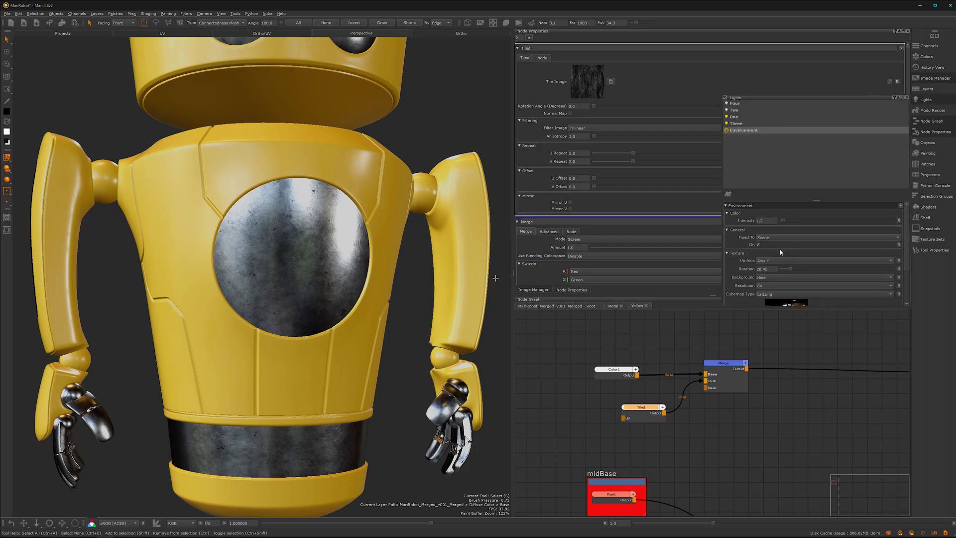
left_click_drag(790, 268, 781, 270)
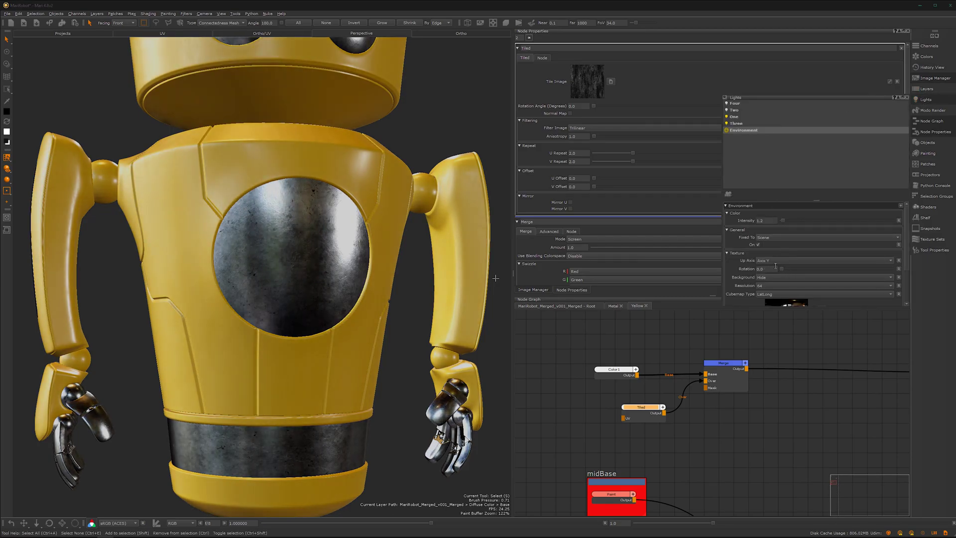
mouse_move(239, 333)
left_mouse_down("alt")
mouse_move(433, 352)
mouse_move(429, 399)
mouse_move(300, 378)
mouse_move(239, 329)
left_mouse_up("alt")
middle_click_drag(276, 365, 297, 291, "alt")
mouse_move(343, 296)
left_mouse_down("alt")
mouse_move(289, 306)
mouse_move(353, 309)
left_mouse_up("alt")
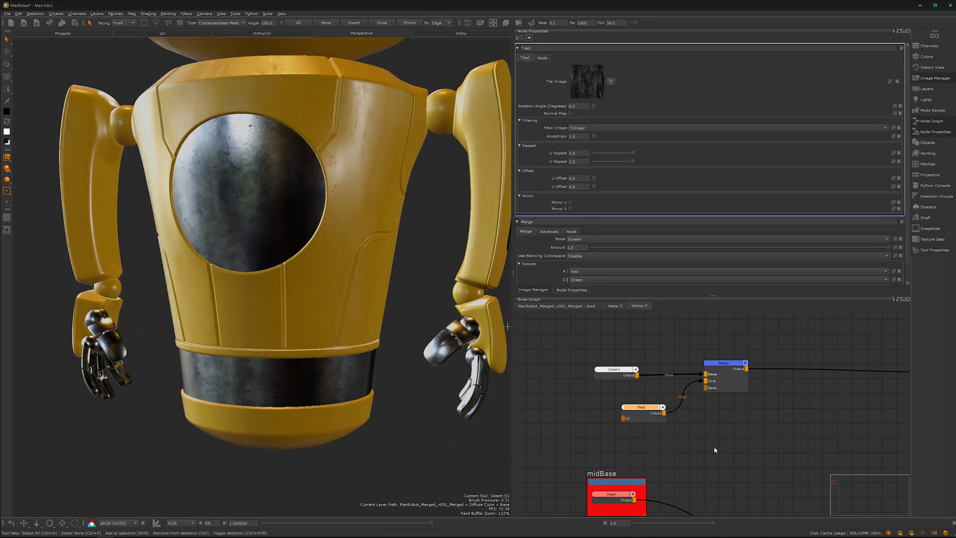
Step: Examine the gloss variation on the yellow torso beside the round metal chest plate up close
right_click_drag(714, 450, 660, 450, "alt")
middle_click_drag(695, 450, 684, 394, "alt")
mouse_move(682, 427)
right_mouse_down("alt")
mouse_move(724, 422)
mouse_move(758, 431)
right_mouse_up("alt")
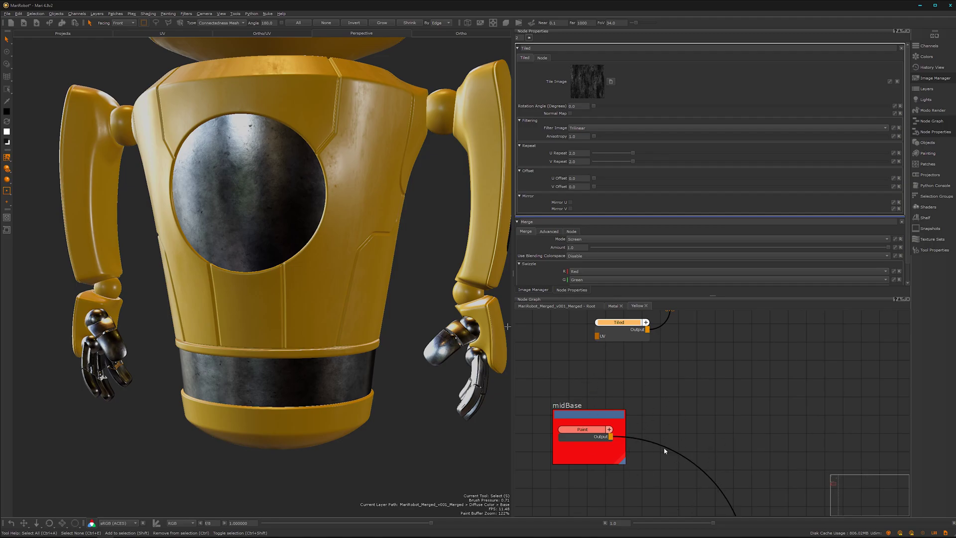
middle_click_drag(282, 258, 286, 329, "alt")
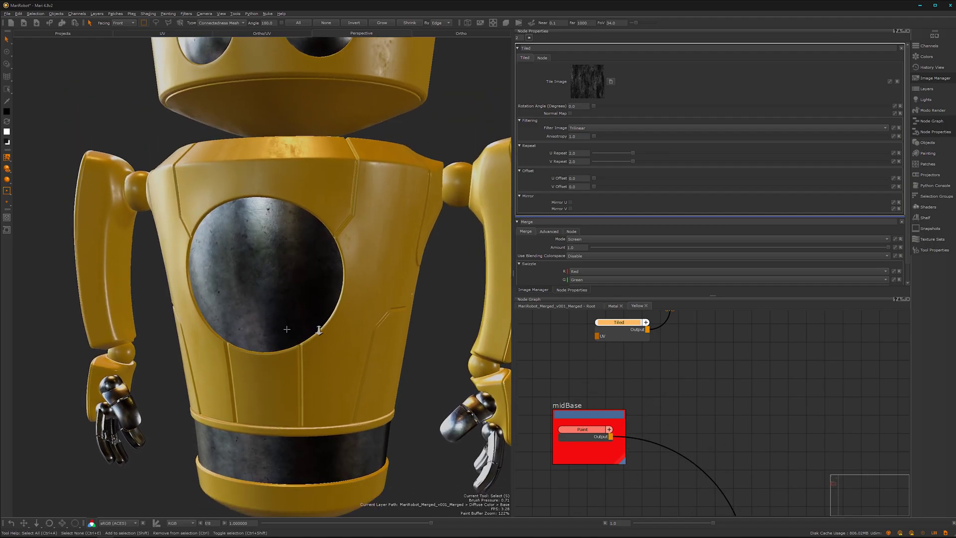
right_click_drag(286, 330, 369, 311, "alt")
middle_click_drag(369, 311, 204, 390, "alt")
mouse_move(347, 355)
left_mouse_down("alt")
mouse_move(303, 349)
mouse_move(354, 351)
left_mouse_up("alt")
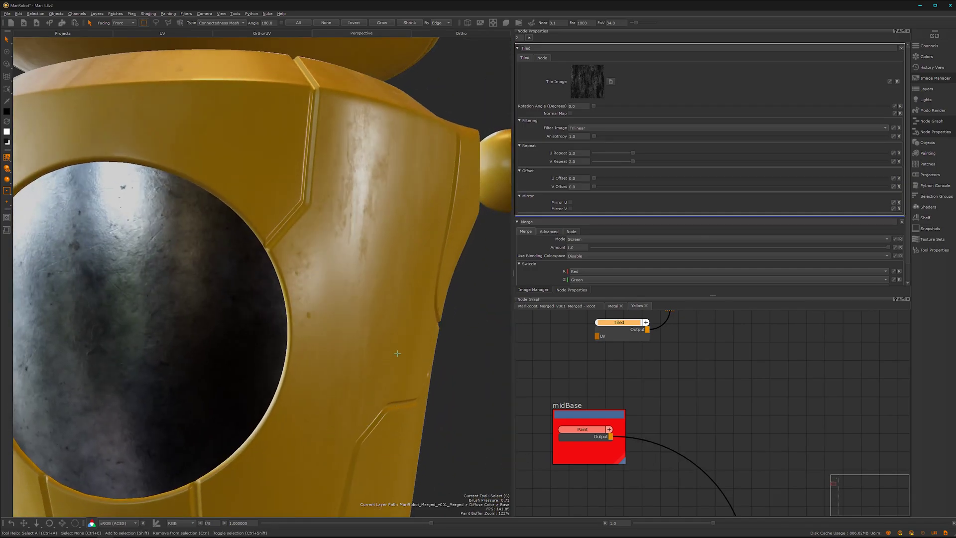
left_click_drag(378, 350, 354, 322, "alt")
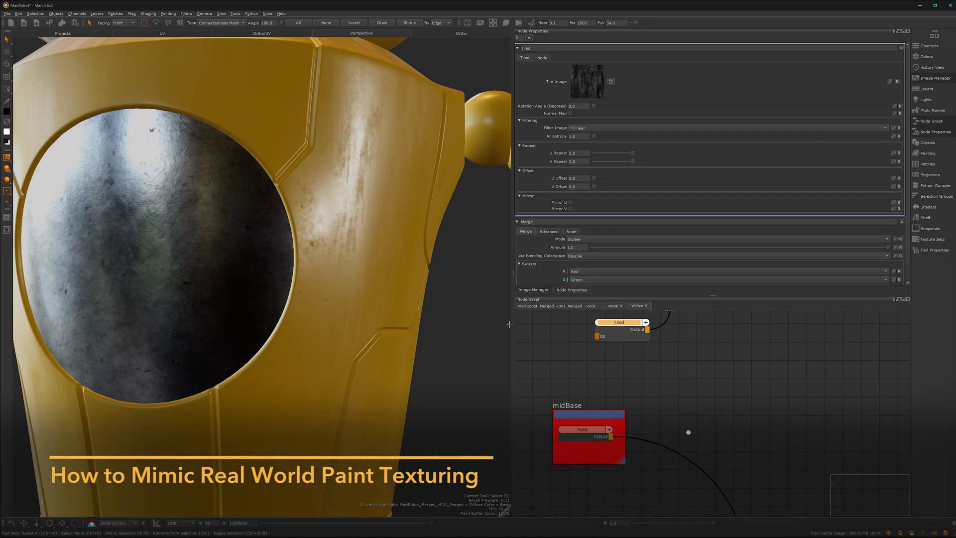
Step: Add a Merge node after the midBase Paint node, using the Paint output as its Base
middle_click_drag(687, 432, 682, 397)
left_click(588, 390)
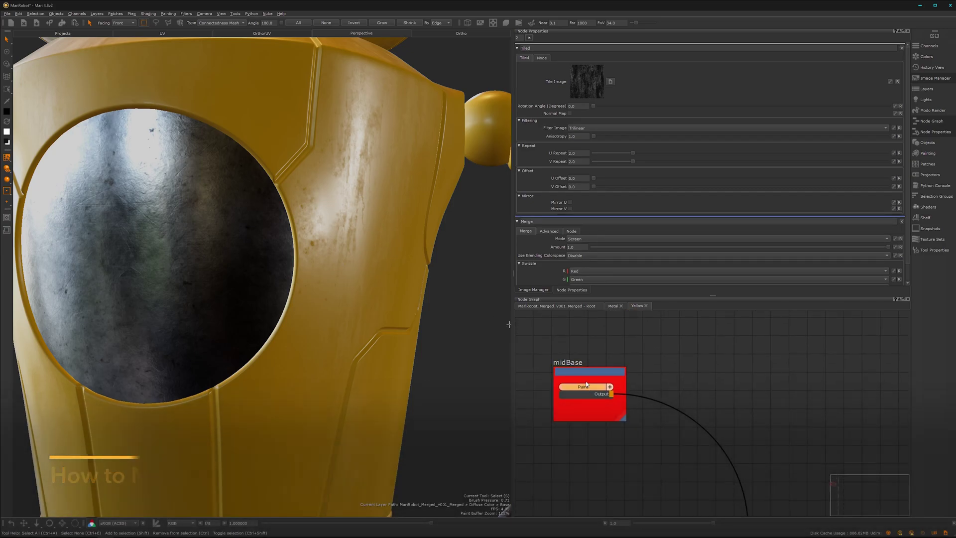
key("m")
left_click_drag(683, 378, 733, 386)
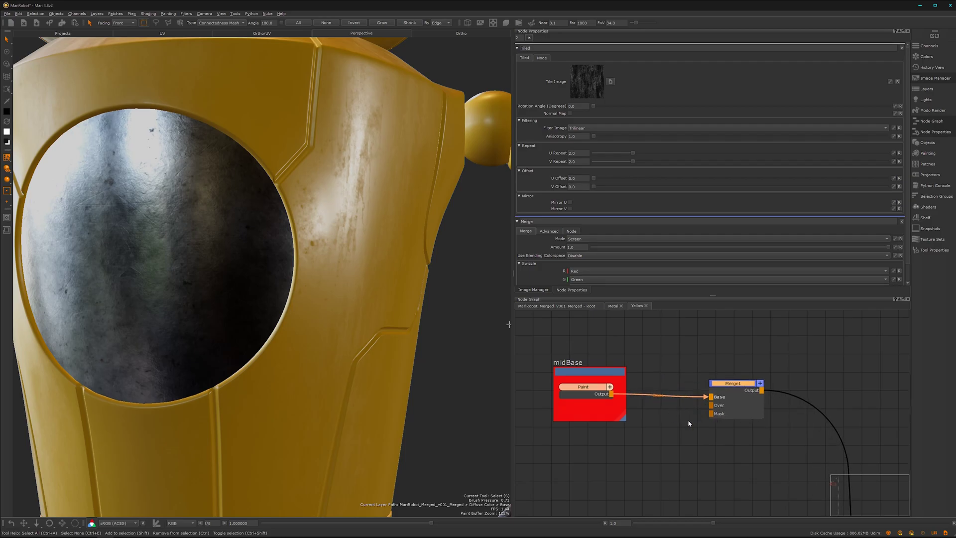
Step: Create a Cloud node below midBase and connect its output to the Over input of Merge1
left_click(646, 457)
key("Tab")
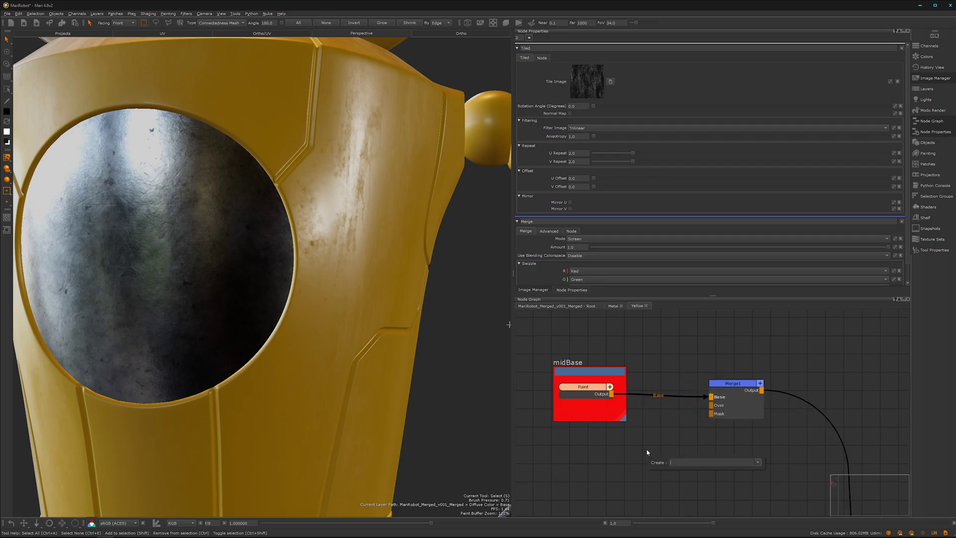
type("clo")
left_click(684, 468)
left_click_drag(679, 463, 731, 410)
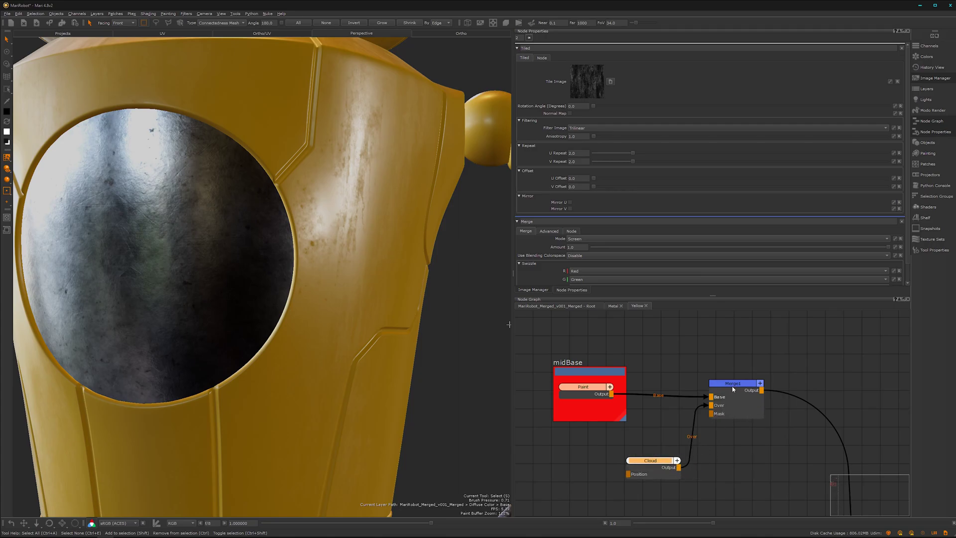
Step: Set the blend mode of Merge1, which combines the midBase Paint and Cloud nodes, to Overlay
left_click(737, 384)
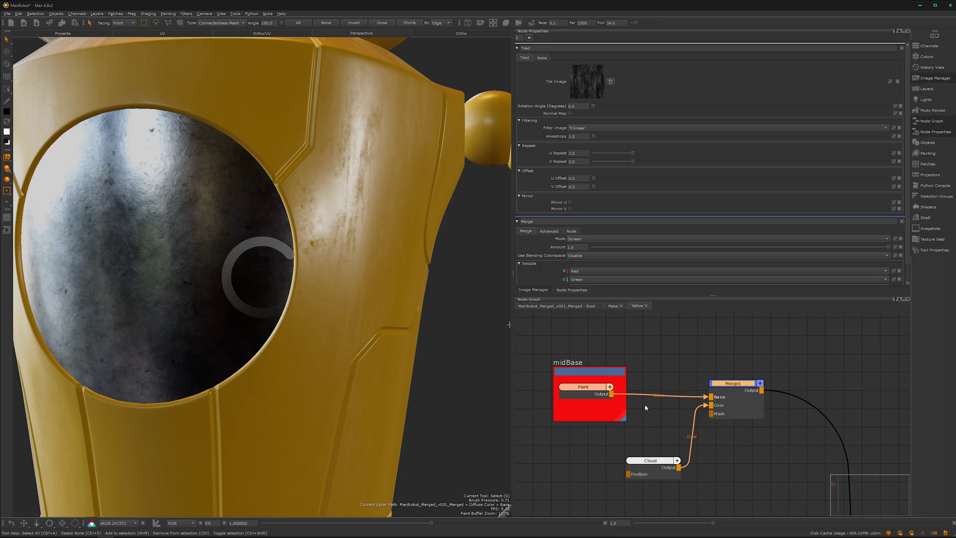
double_click(735, 383)
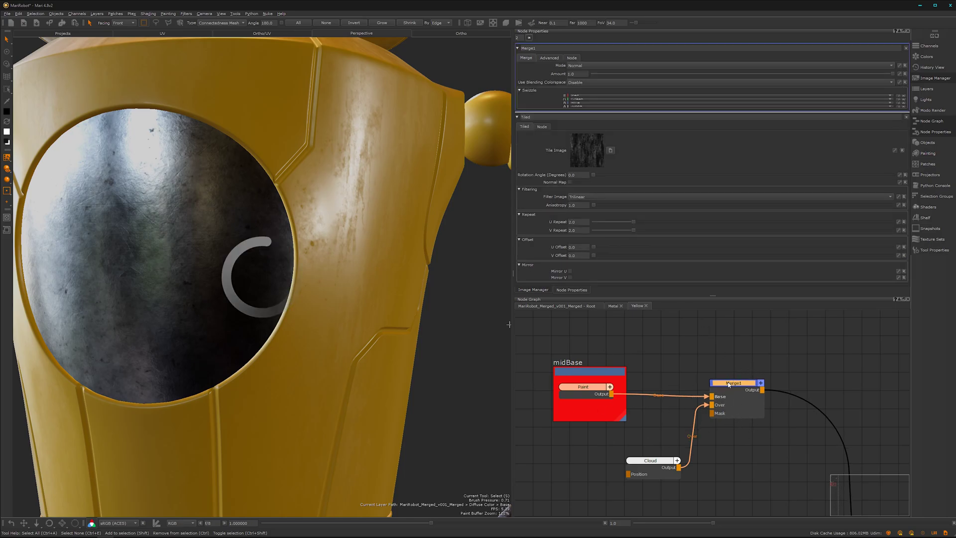
left_click_drag(371, 368, 334, 383, "alt")
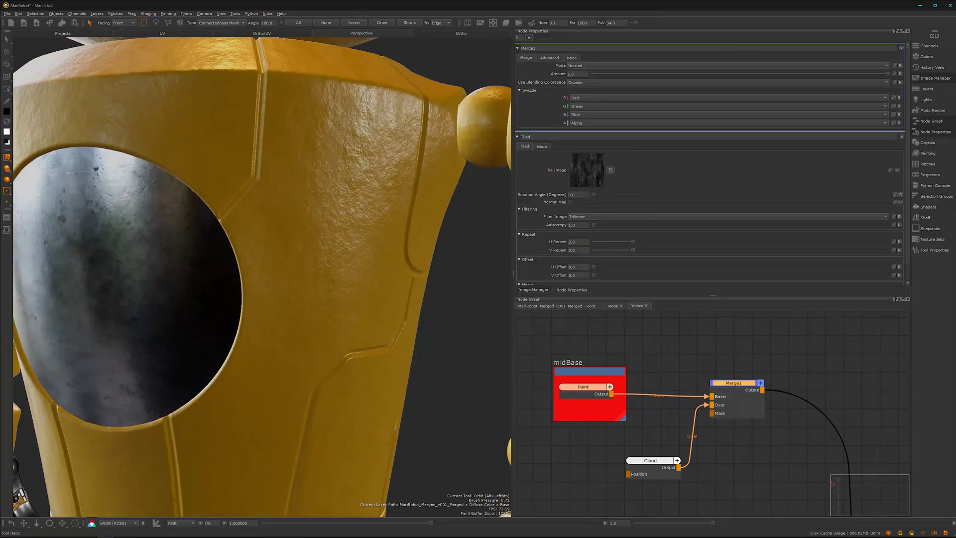
left_click(828, 67)
mouse_move(864, 102)
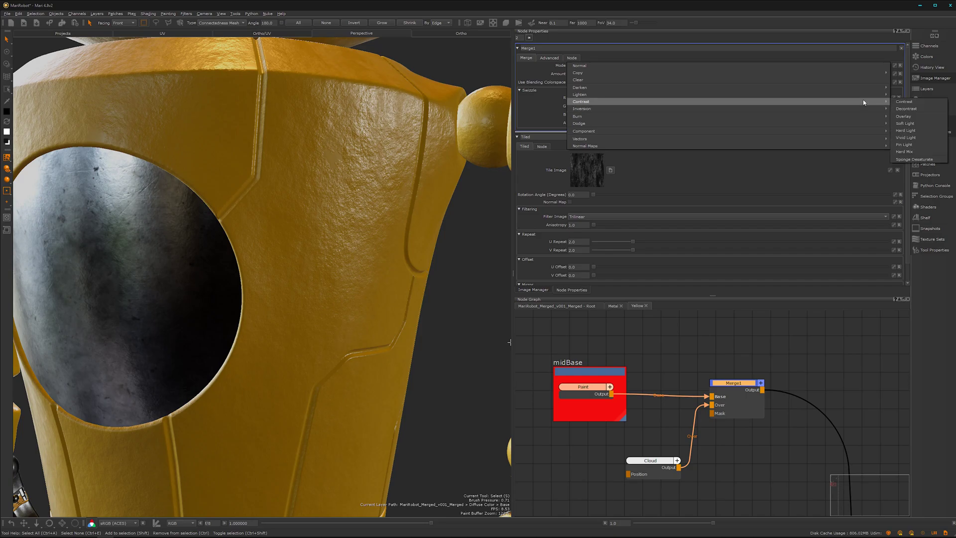
left_click(907, 118)
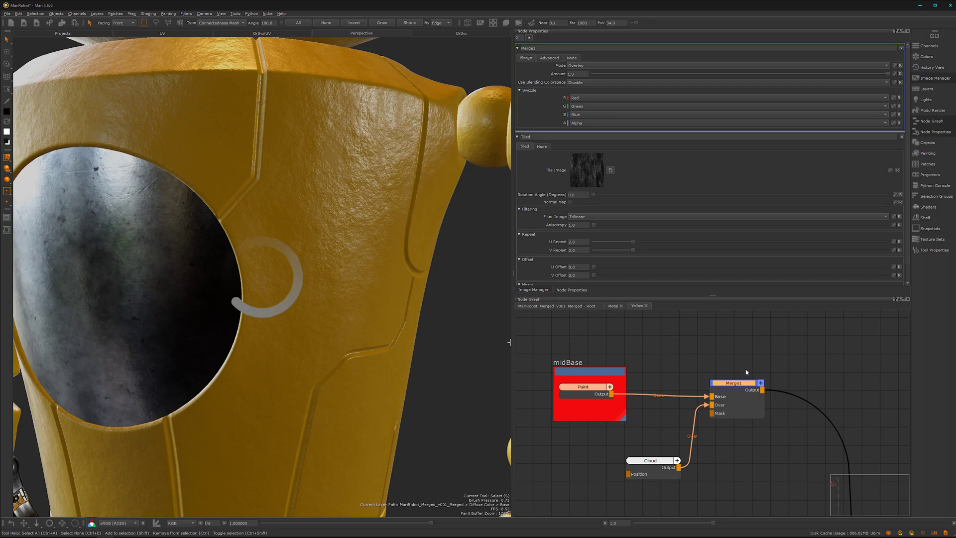
Step: View the Merge1 output directly on the robot to examine the scale of the cloud pattern
left_click(733, 436)
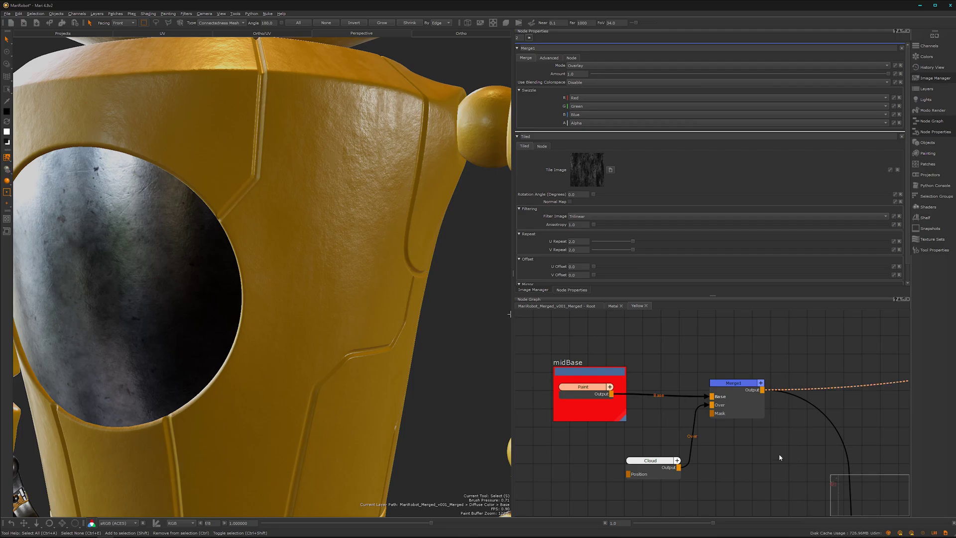
key("v")
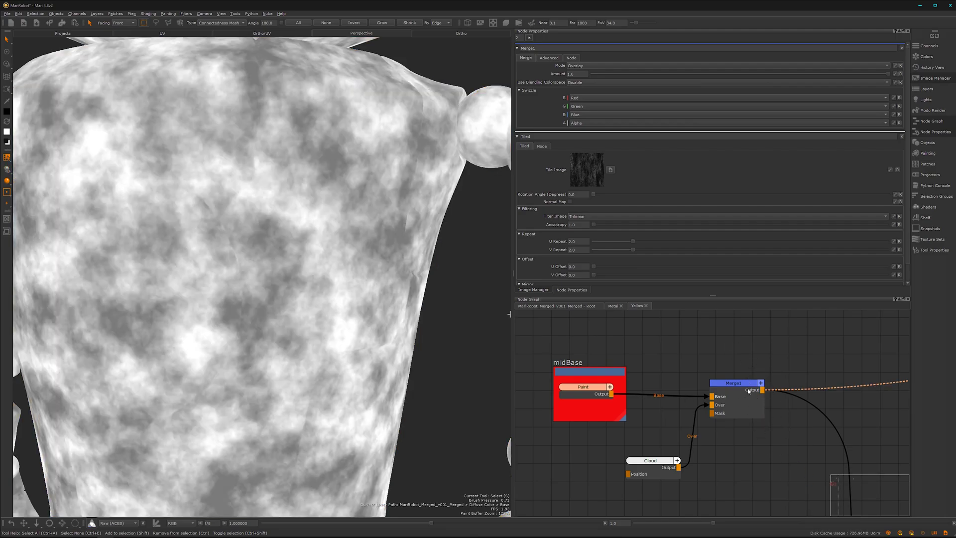
scroll(332, 365, "down", 4)
mouse_move(332, 365)
left_mouse_down("alt")
mouse_move(318, 356)
mouse_move(325, 361)
left_mouse_up("alt")
scroll(325, 361, "up", 2)
key("s")
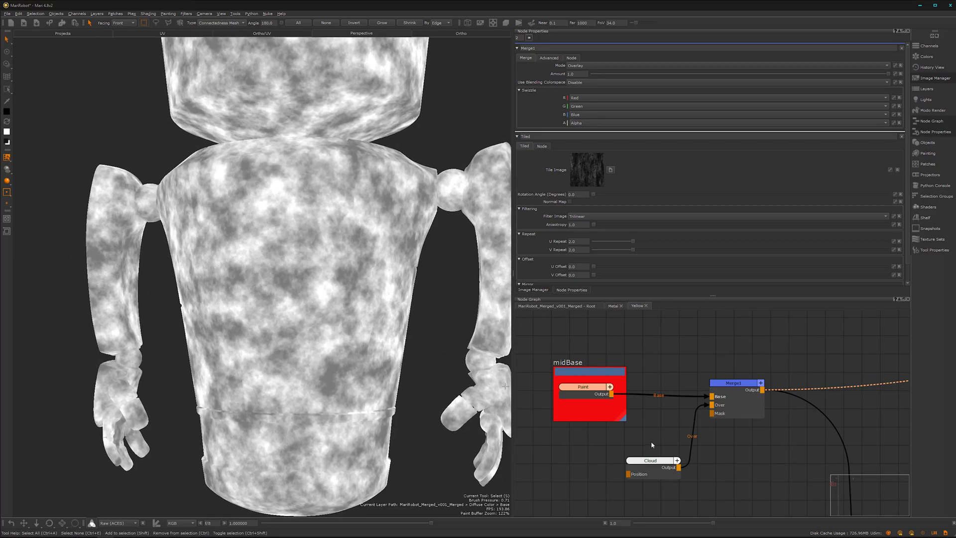
Step: Set the Cloud node's Roughness to 0 and its Size to about 0.24 for a fine, soft noise
left_click_drag(662, 467, 659, 467)
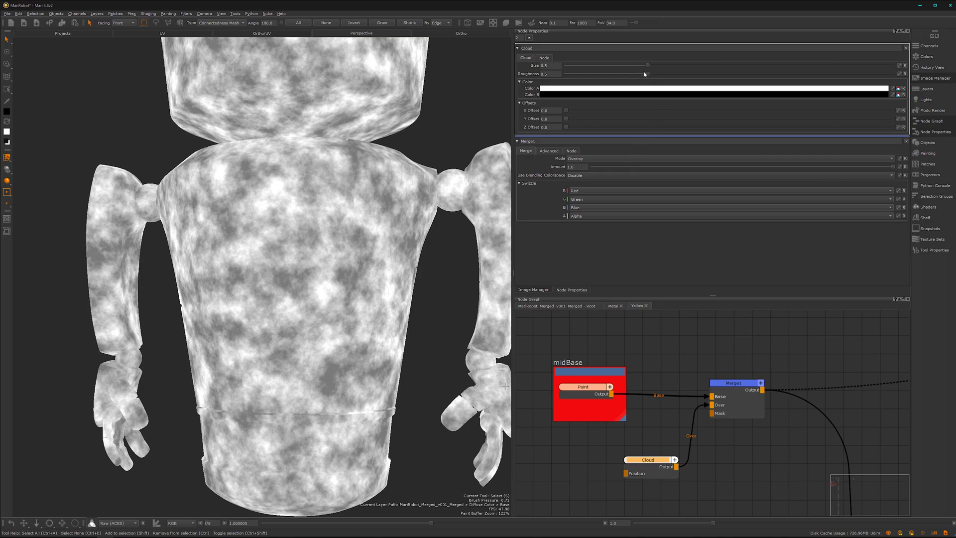
left_click_drag(646, 75, 571, 73)
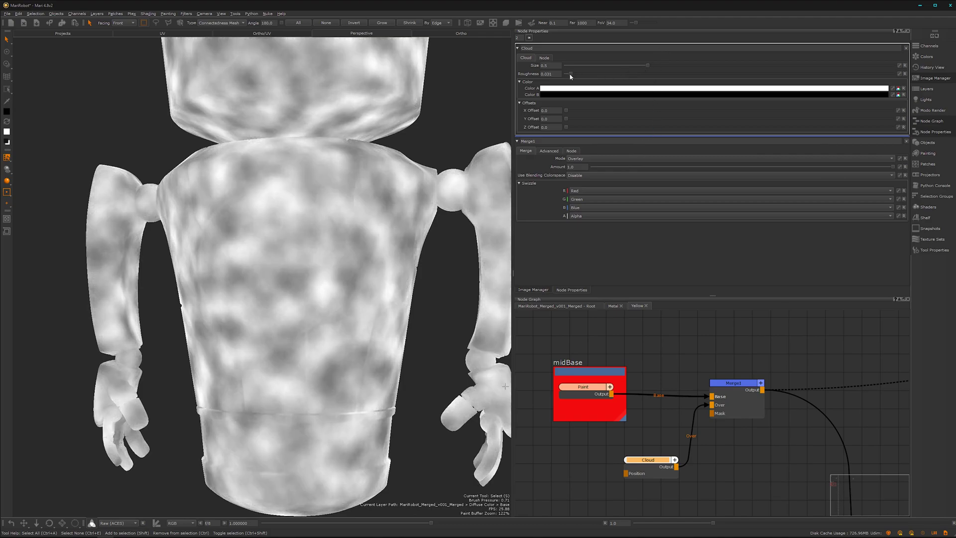
left_click_drag(570, 73, 556, 75)
left_click_drag(645, 65, 605, 70)
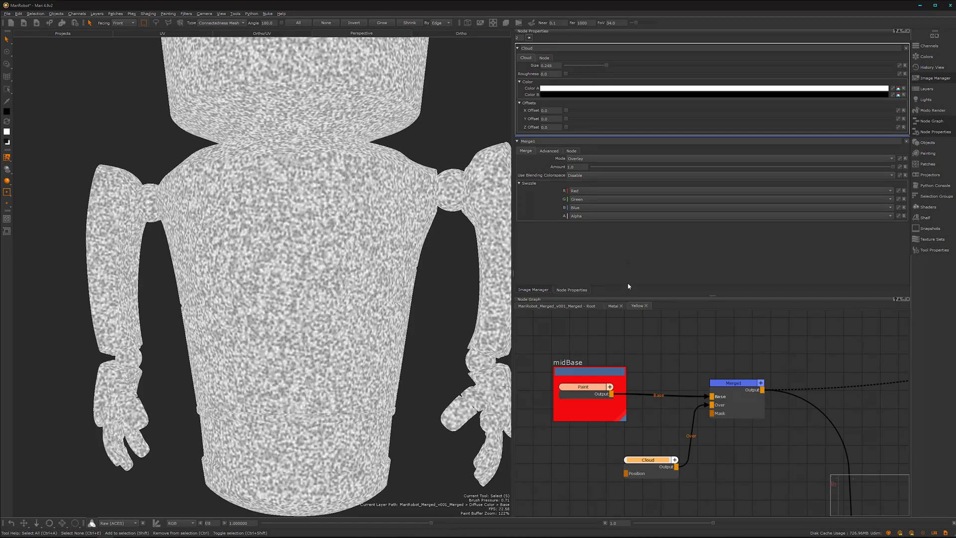
Step: Return to the root node graph and display the final shaded material output on the robot
left_click(672, 360)
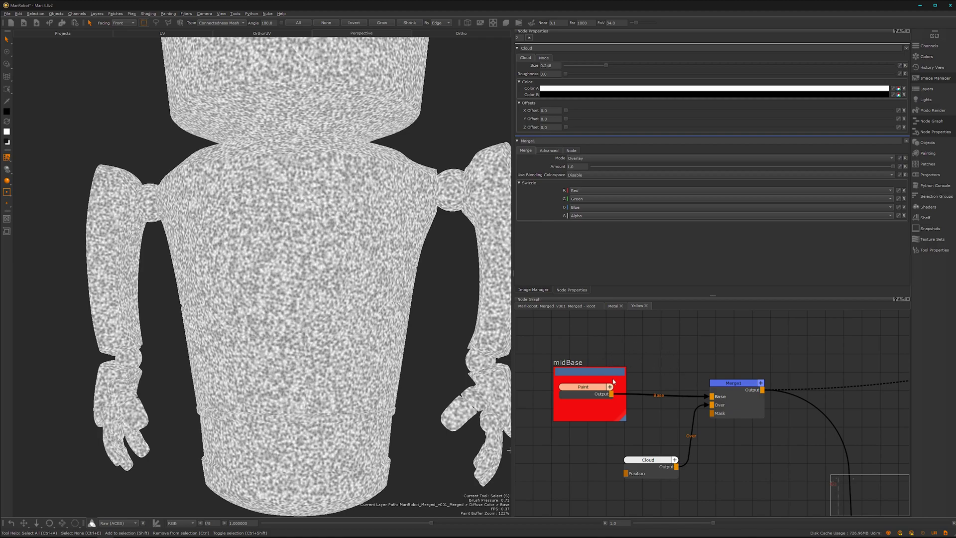
left_click(562, 307)
right_click_drag(746, 400, 603, 418, "alt")
middle_click_drag(756, 417, 562, 432, "alt")
right_click_drag(781, 428, 662, 443, "alt")
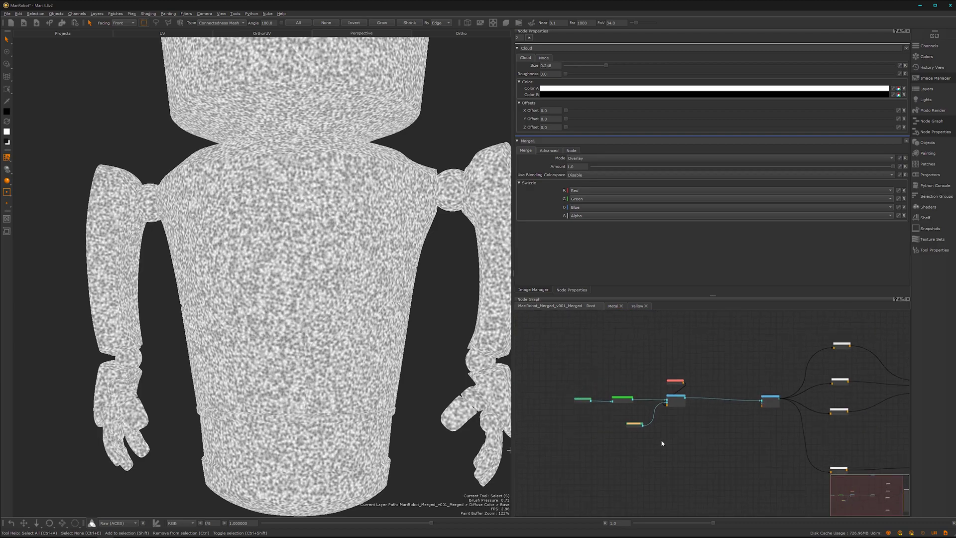
middle_click_drag(749, 434, 570, 432, "alt")
left_click(746, 432)
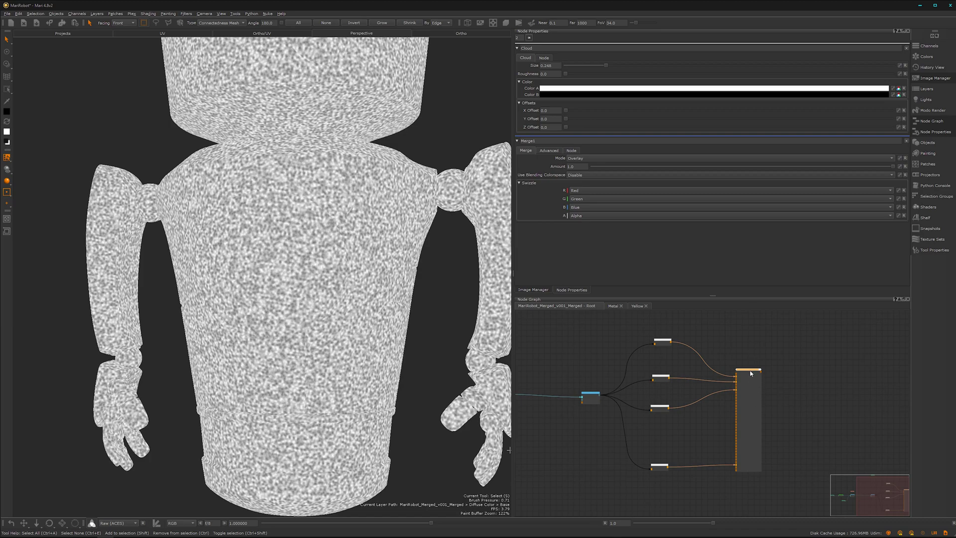
key("1")
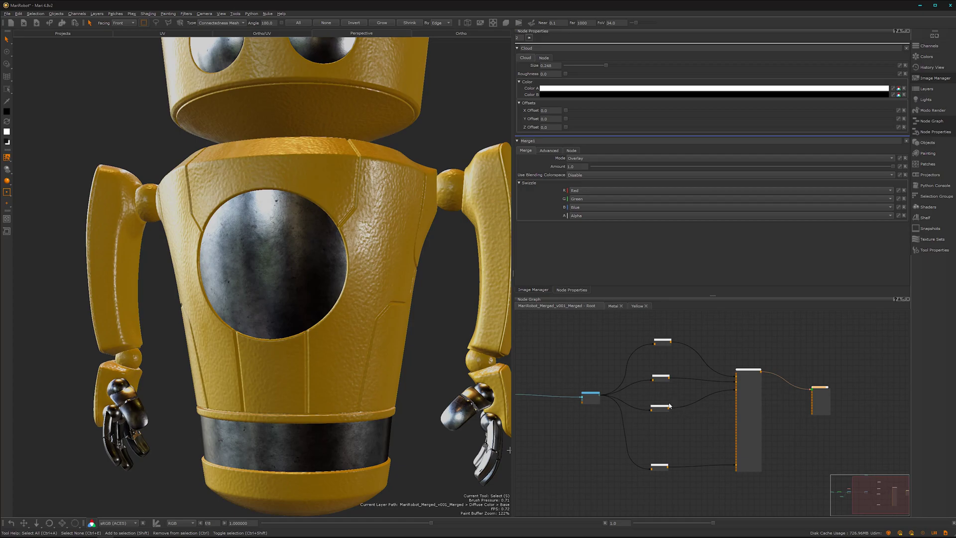
Step: In the Yellow group, reduce Merge1's Amount to about 0.103 to soften the cloud bumps on the torso
left_click(636, 306)
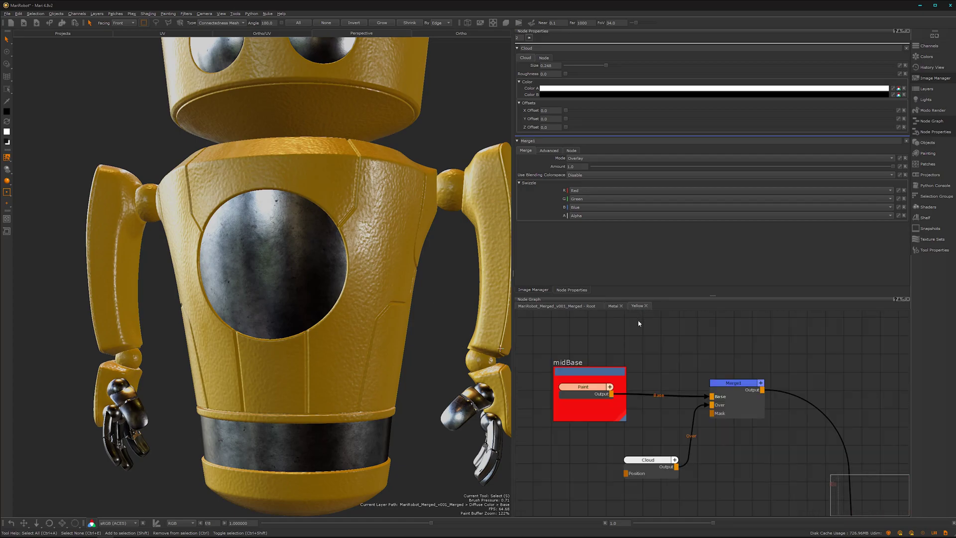
mouse_move(713, 425)
middle_mouse_down()
mouse_move(728, 421)
mouse_move(717, 418)
middle_mouse_up()
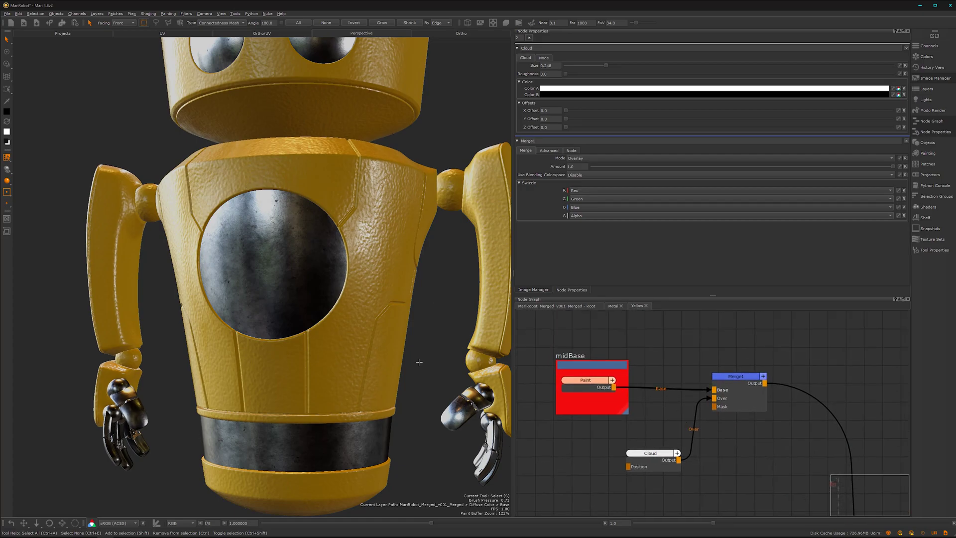
left_click_drag(377, 329, 348, 372, "alt")
right_click_drag(349, 372, 441, 390, "alt")
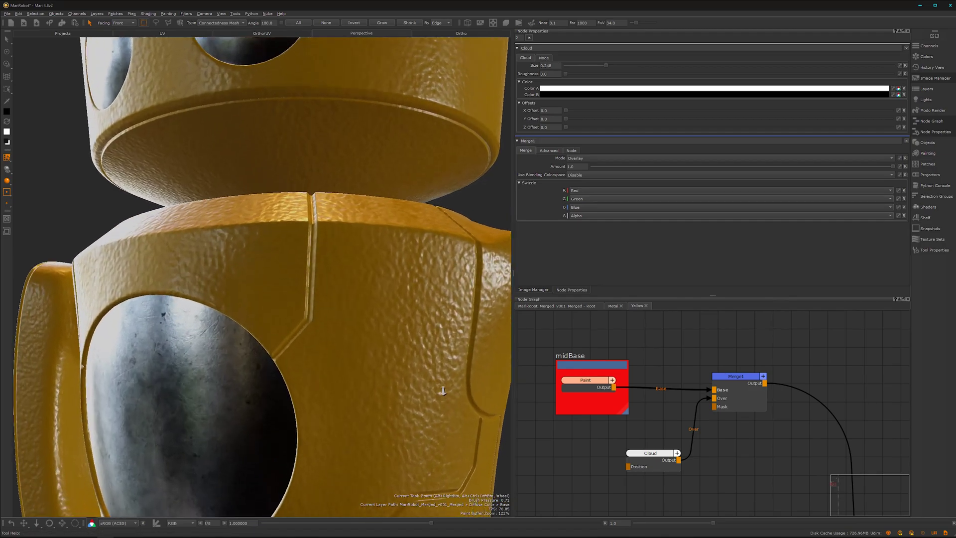
middle_click_drag(378, 335, 337, 235, "alt")
left_click_drag(370, 334, 404, 335, "alt")
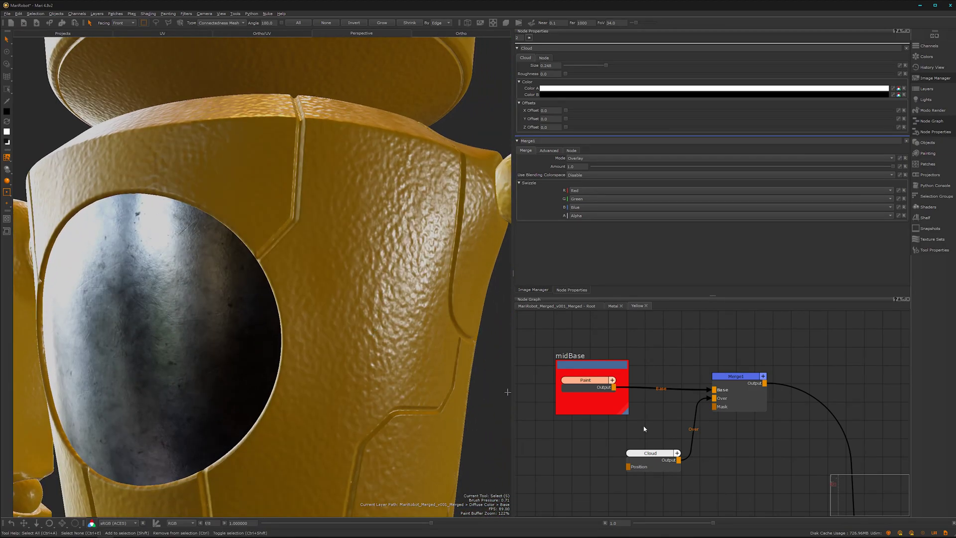
left_click(737, 387)
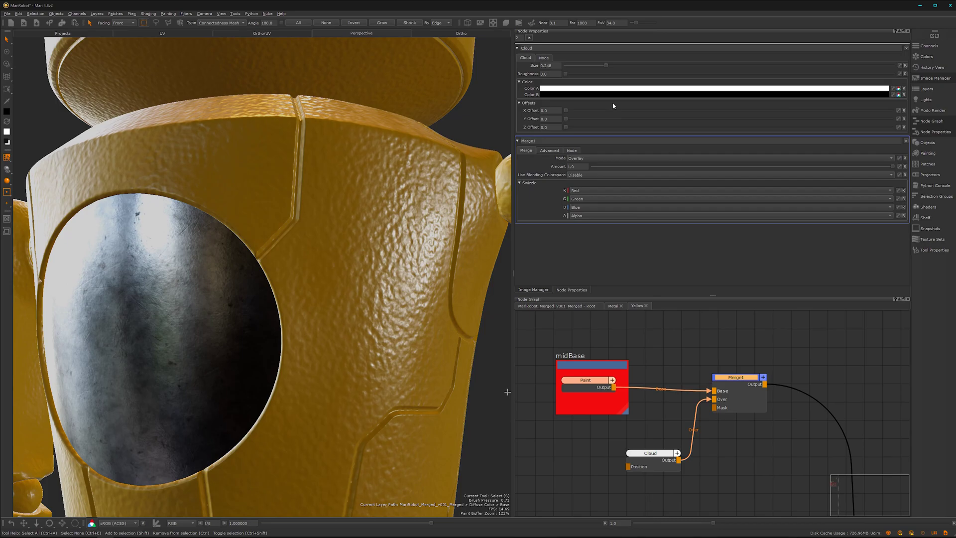
left_click_drag(747, 376, 747, 374)
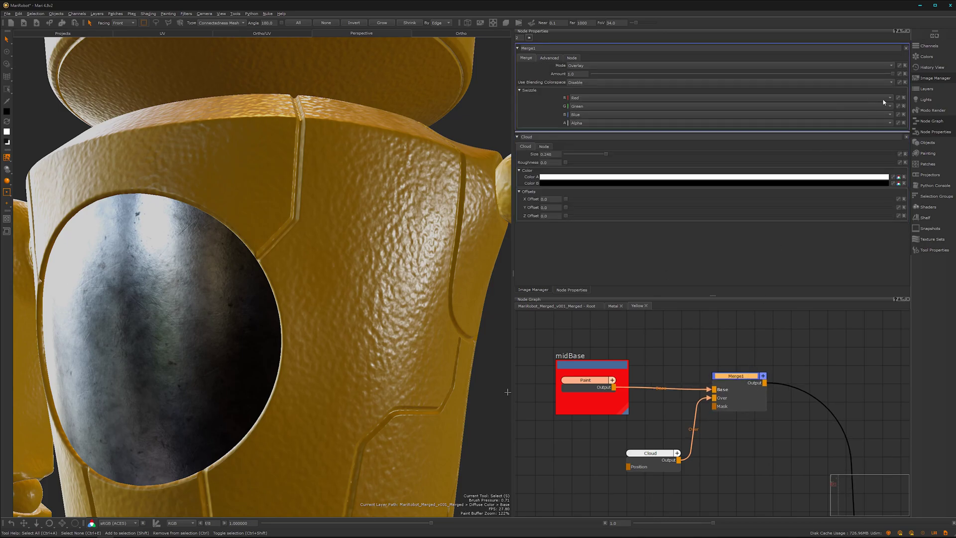
left_click_drag(892, 77, 624, 78)
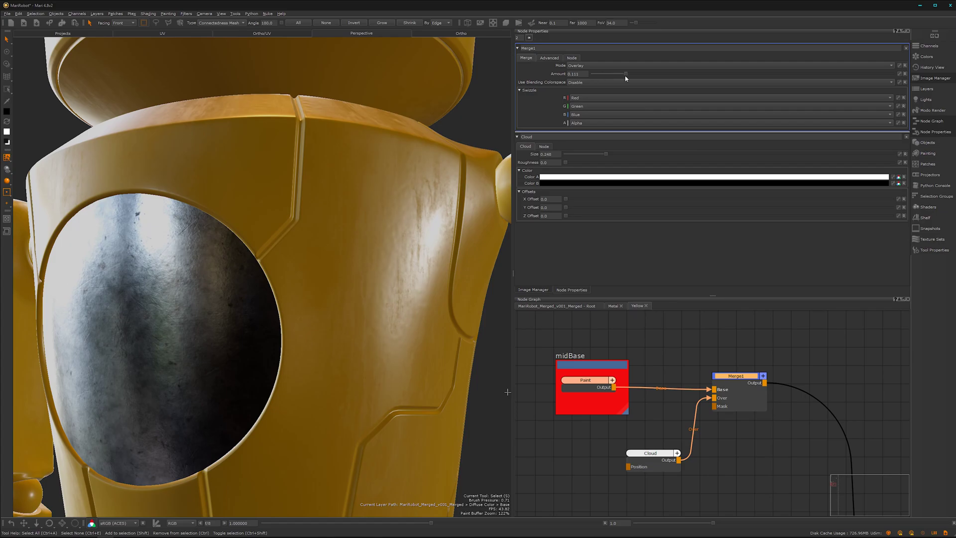
Step: Fine-tune Merge1's Amount to about 0.096, checking the torso highlights and the whole robot
left_click_drag(345, 312, 310, 337, "alt")
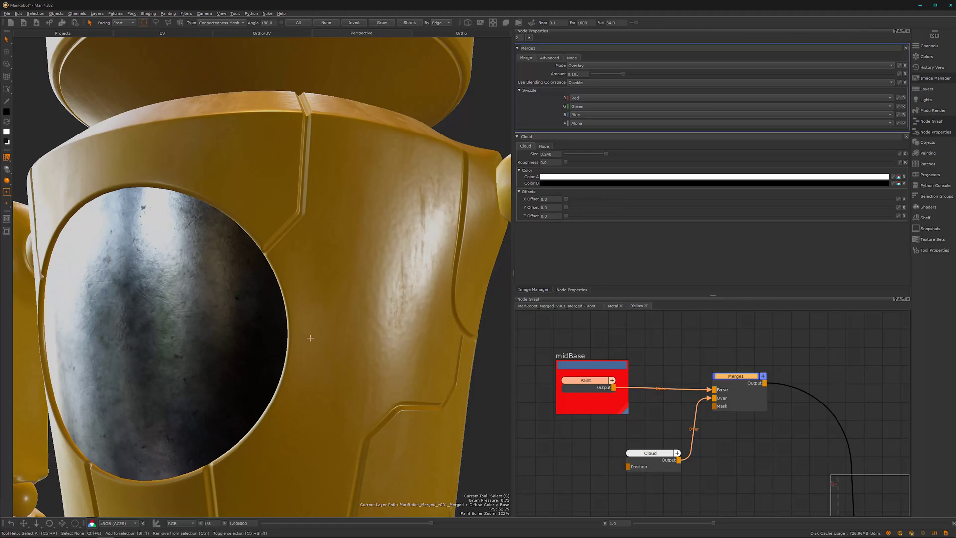
left_click_drag(372, 334, 358, 294, "alt")
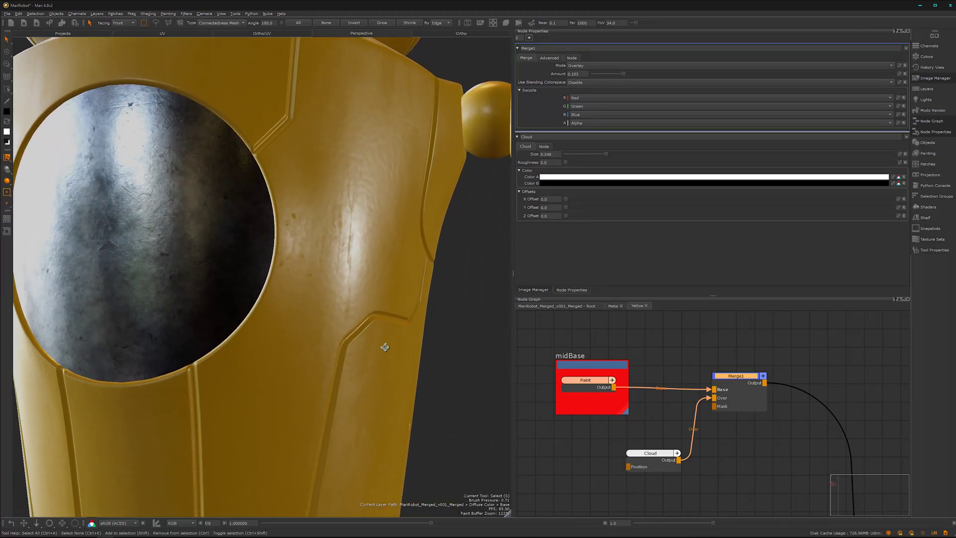
left_click_drag(383, 348, 386, 344, "alt")
middle_click_drag(386, 279, 387, 352, "alt")
left_click_drag(387, 352, 368, 364, "alt")
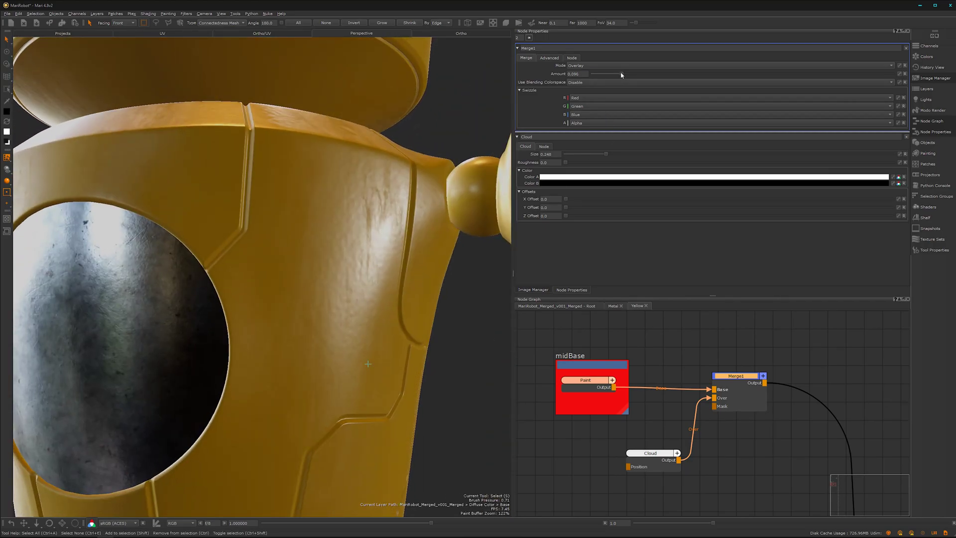
left_click_drag(622, 73, 620, 73)
left_click_drag(292, 324, 325, 379, "alt")
right_click_drag(326, 378, 298, 344, "alt")
middle_click_drag(299, 344, 311, 334, "alt")
mouse_move(311, 334)
left_mouse_down("alt")
mouse_move(323, 335)
mouse_move(314, 335)
left_mouse_up("alt")
scroll(730, 412, "down", 2)
Step: Add a second Merge node after Merge1, with Merge1 feeding its Base input and the Tiled node feeding its Over input
middle_click_drag(730, 412, 650, 467)
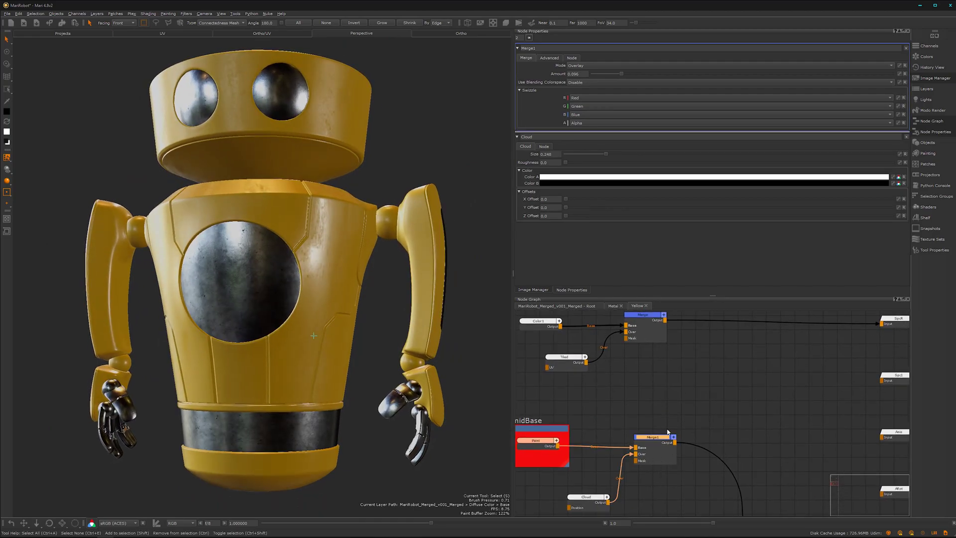
key("m")
middle_click_drag(694, 413, 744, 385)
left_click_drag(735, 383, 594, 476)
left_click_drag(707, 415, 536, 416)
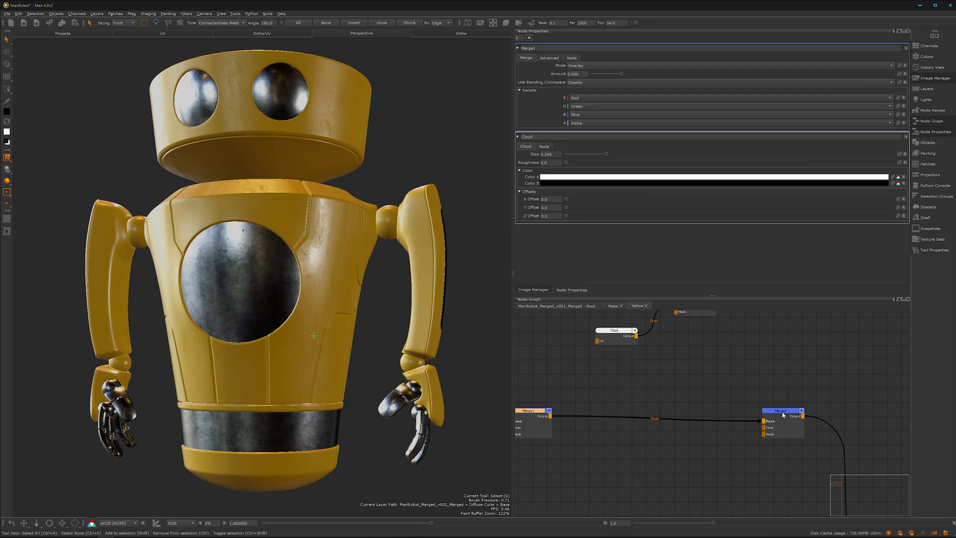
left_click_drag(782, 415, 721, 413)
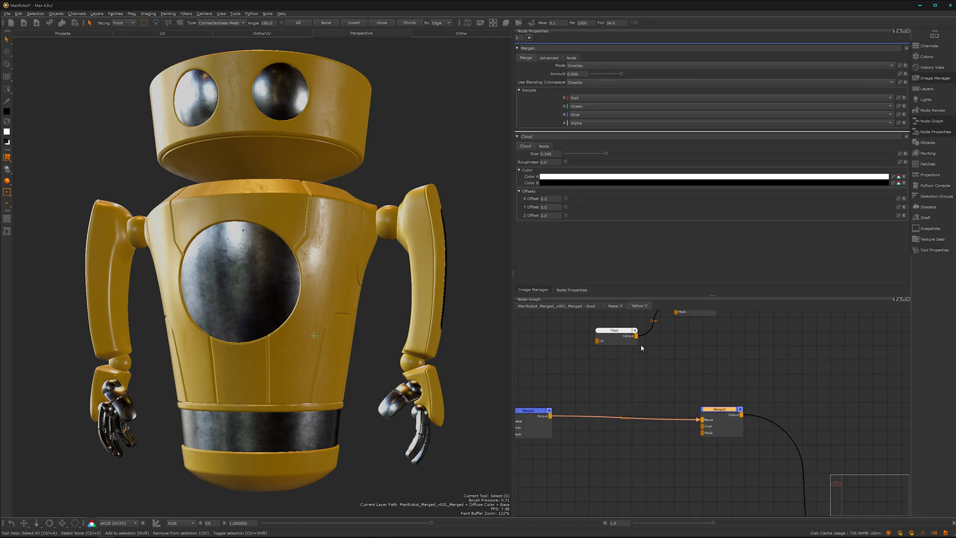
left_click_drag(638, 338, 711, 429)
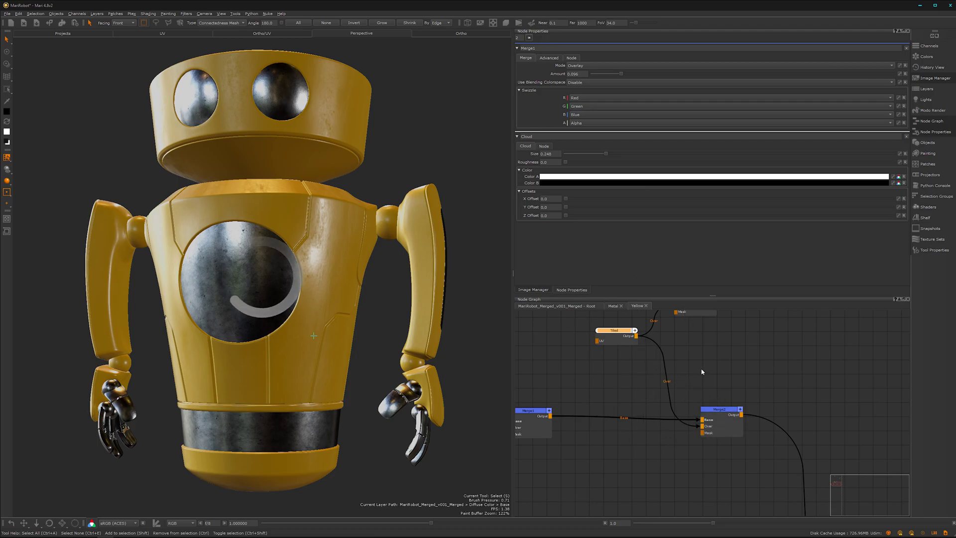
Step: Set the blend mode of Merge2, which combines Merge1 and the Tiled node, to Overlay
left_click(724, 415)
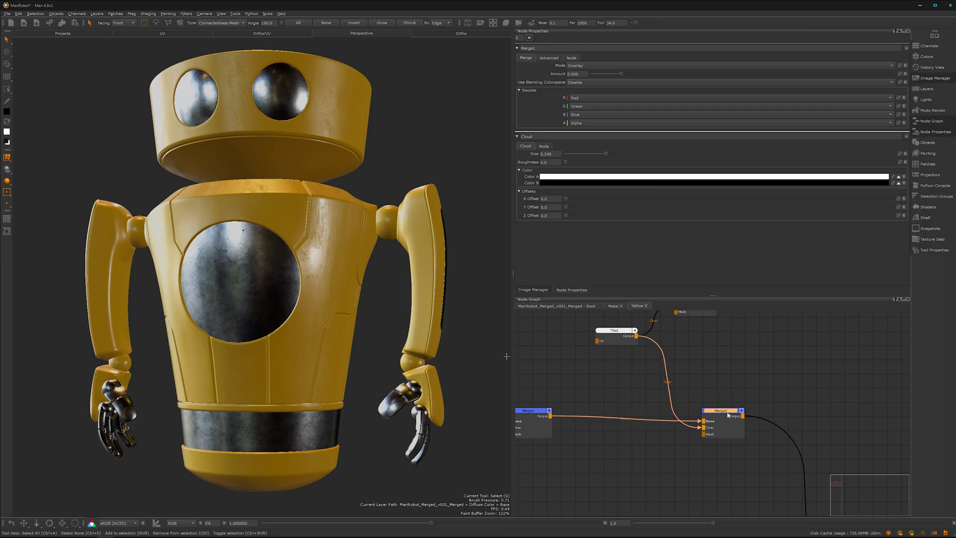
double_click(726, 410)
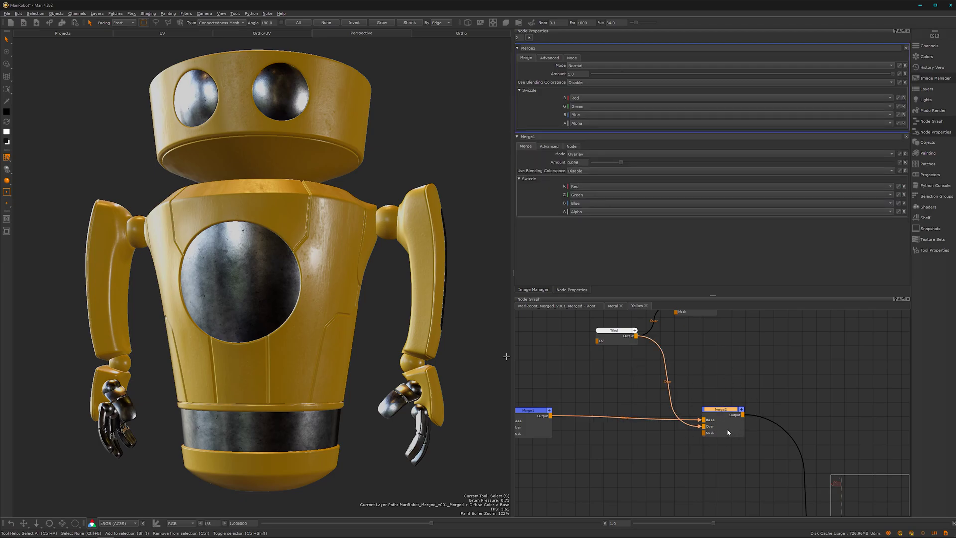
left_click_drag(728, 413, 713, 412)
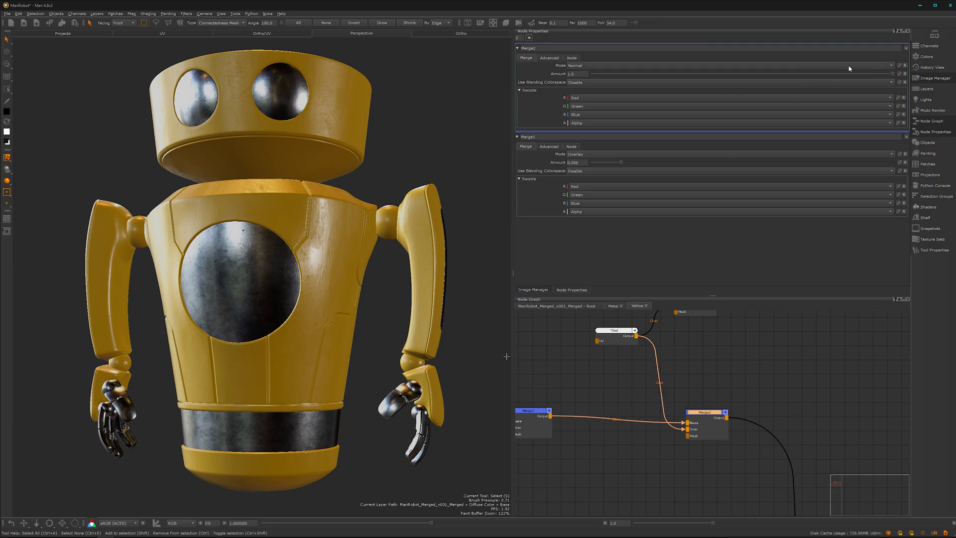
left_click(831, 67)
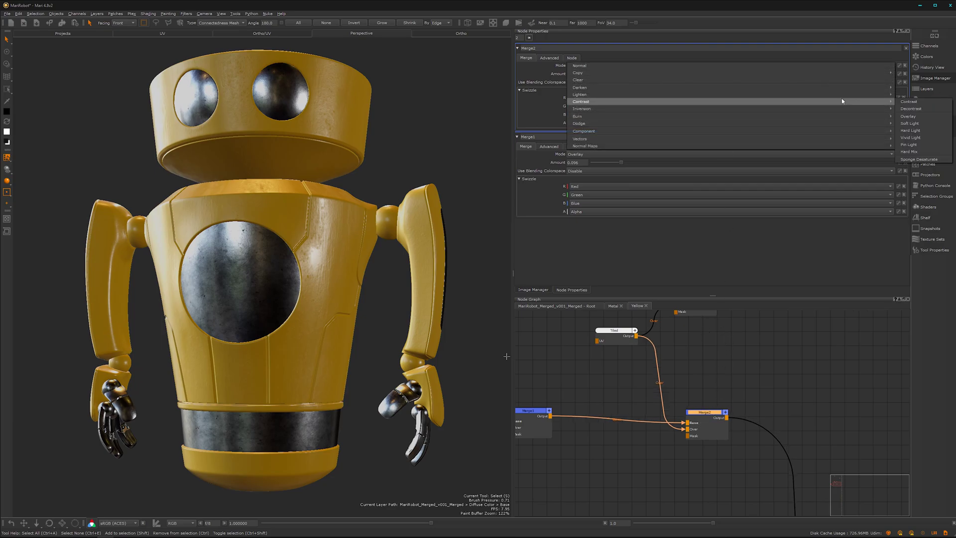
mouse_move(889, 108)
left_click(908, 116)
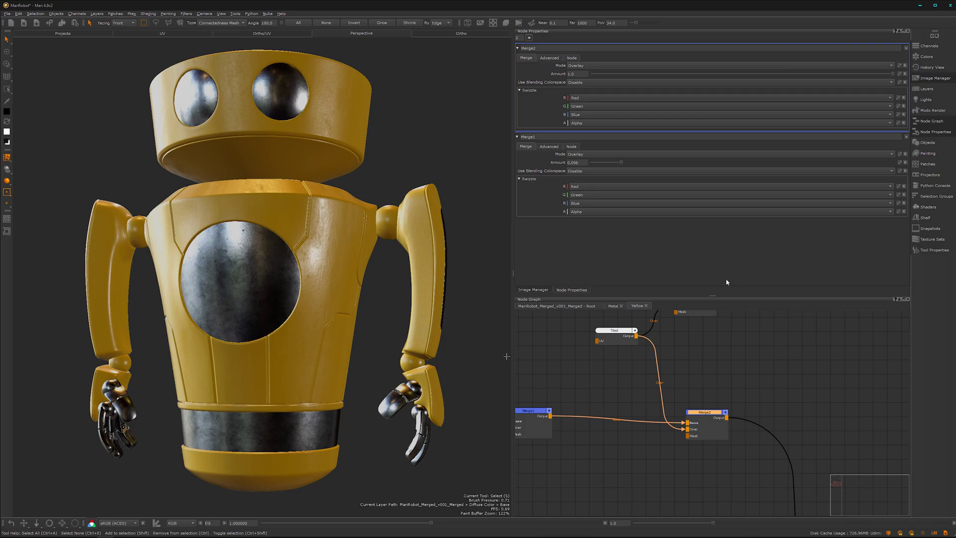
Step: Reduce Merge2's Amount to about 0.239, checking the surface detail up close and on the whole robot
left_click_drag(337, 330, 316, 335, "alt")
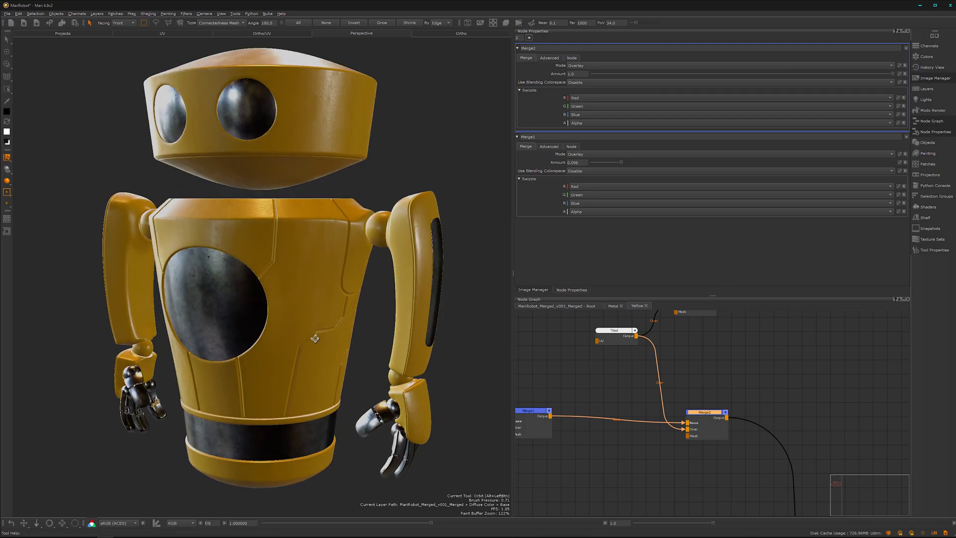
right_click_drag(315, 335, 388, 269, "alt")
middle_click_drag(333, 301, 288, 304, "alt")
left_click_drag(287, 304, 294, 299, "alt")
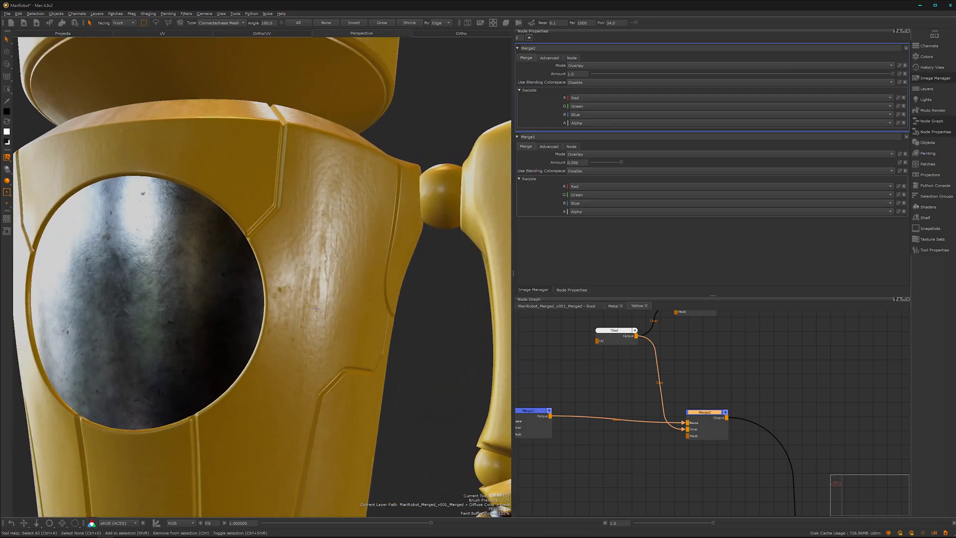
right_click_drag(294, 298, 318, 289, "alt")
left_click_drag(318, 289, 335, 292, "alt")
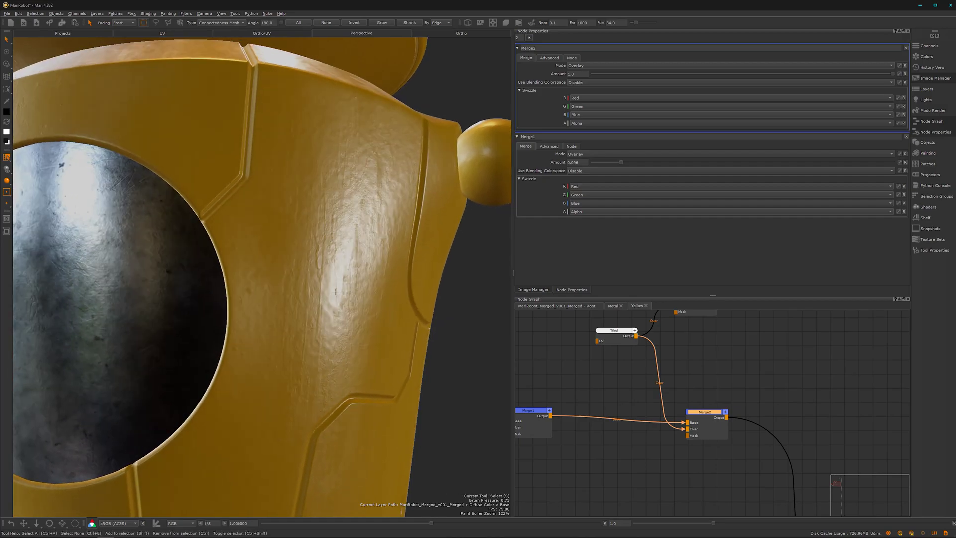
left_click_drag(708, 415, 704, 413)
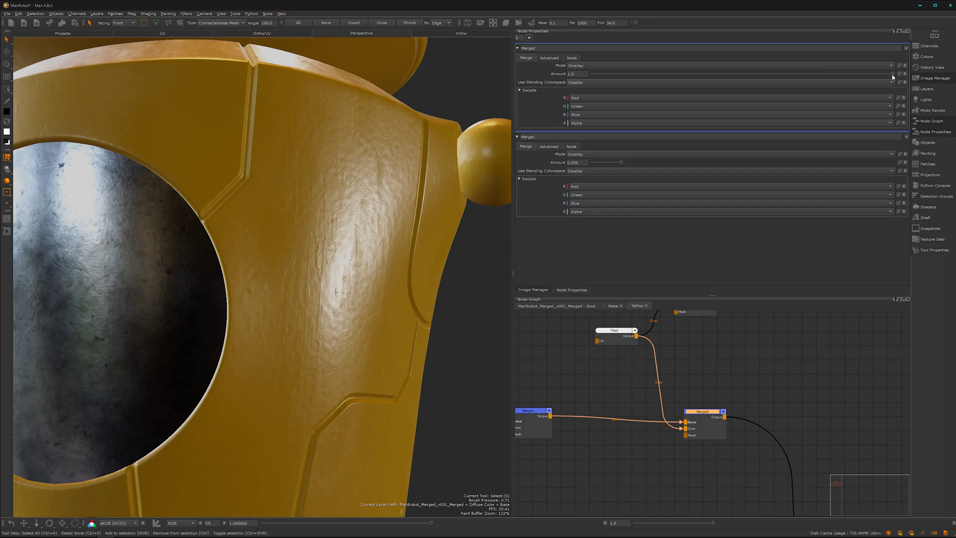
mouse_move(892, 76)
left_mouse_down()
mouse_move(597, 84)
mouse_move(665, 94)
left_mouse_up()
left_click_drag(343, 329, 367, 300, "alt")
middle_click_drag(346, 300, 343, 228, "alt")
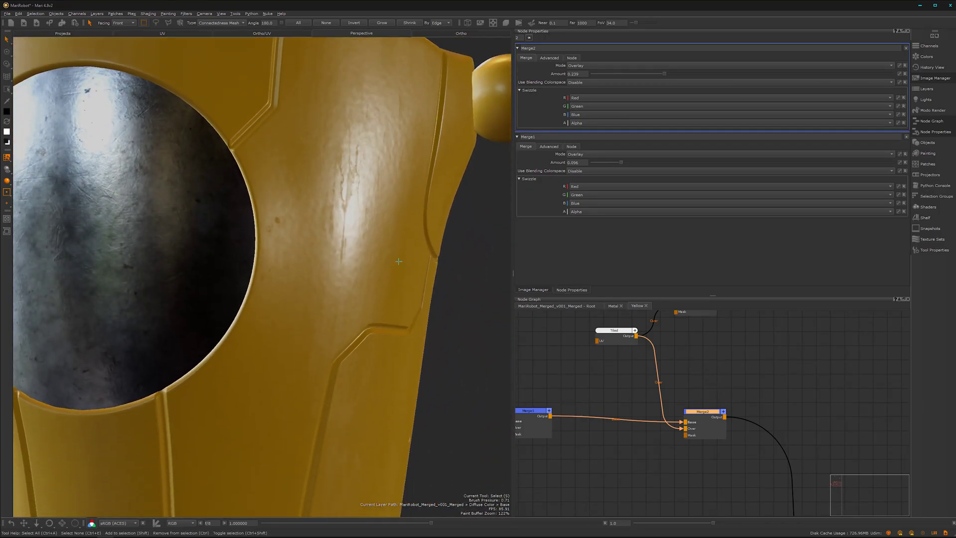
scroll(296, 331, "down", 5)
left_click_drag(293, 326, 324, 343, "alt")
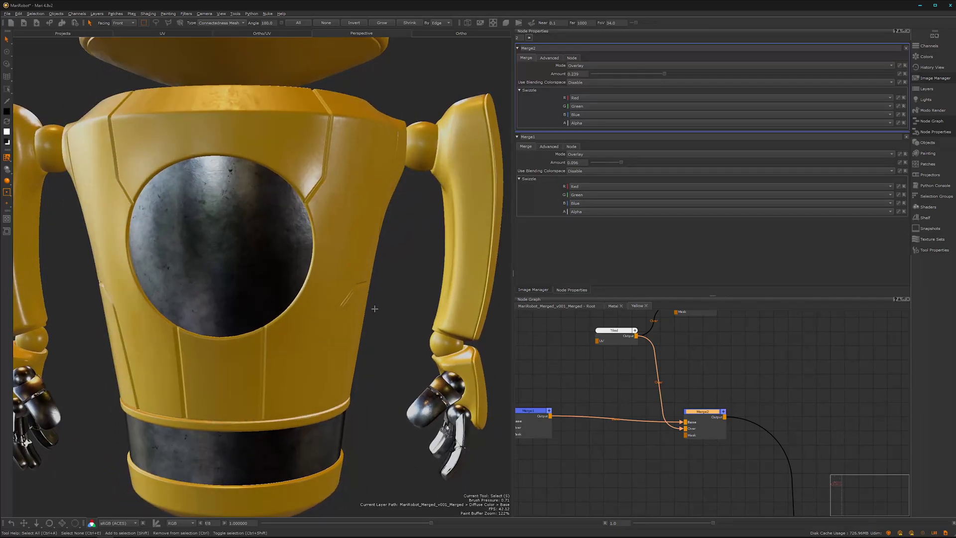
right_click_drag(373, 307, 319, 271, "alt")
middle_click_drag(319, 272, 332, 341, "alt")
left_click_drag(332, 341, 349, 319, "alt")
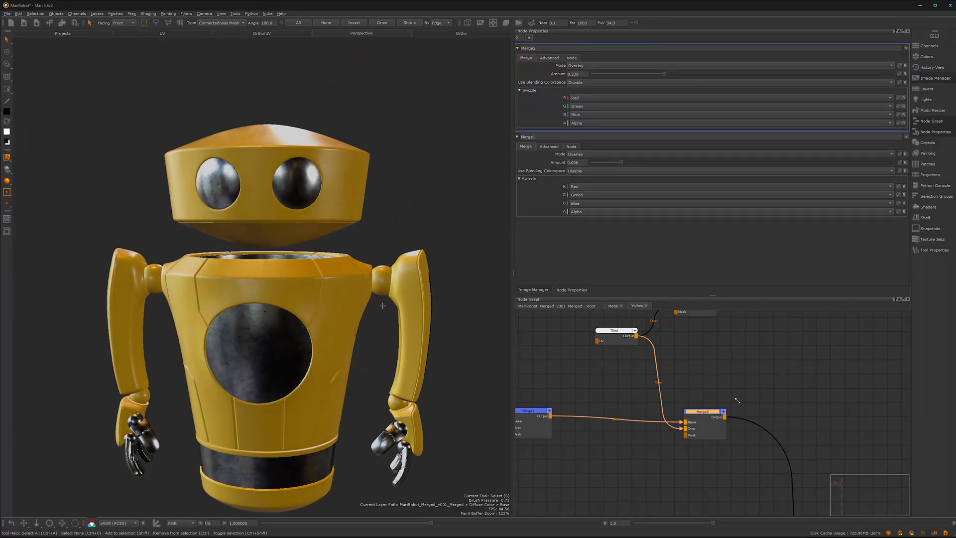
Step: Move the uppermost source node in the Yellow graph farther upstream from its output to make room between them
right_click_drag(737, 400, 667, 413, "alt")
middle_click_drag(723, 380, 766, 501, "alt")
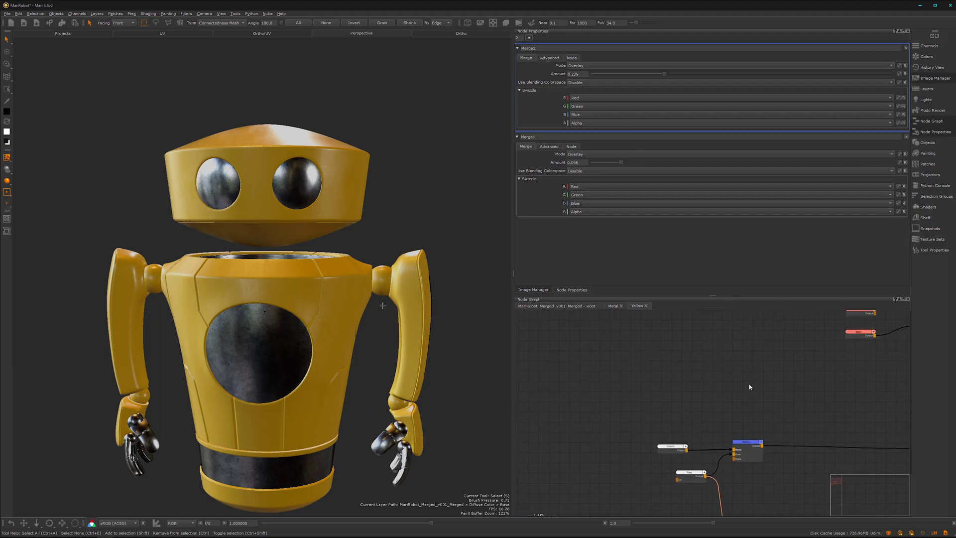
right_click_drag(749, 386, 672, 396, "alt")
middle_click_drag(708, 389, 692, 433, "alt")
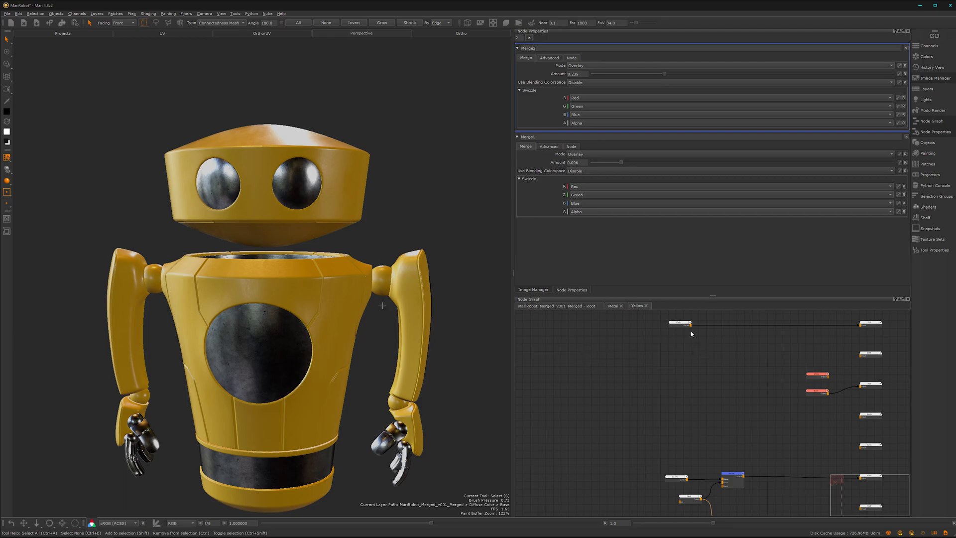
left_click_drag(680, 324, 629, 329)
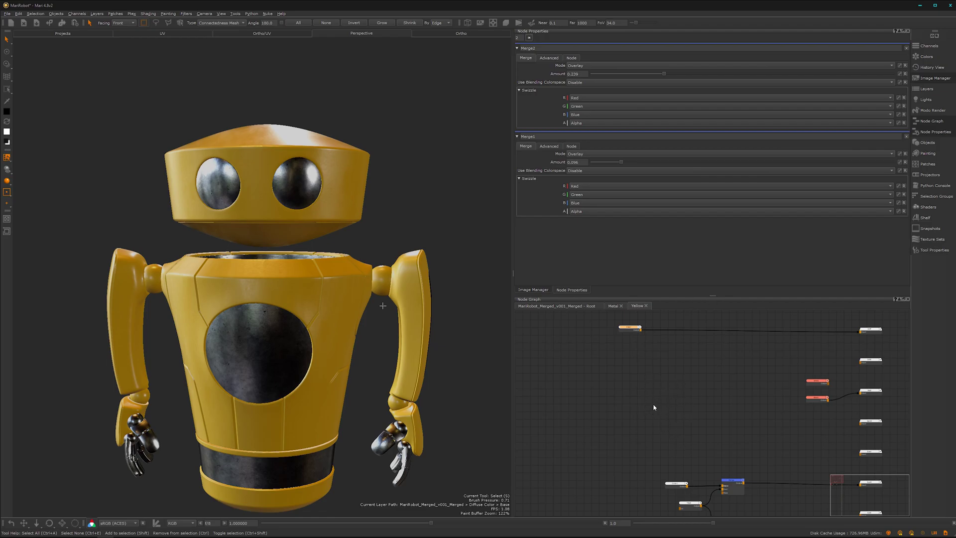
right_click_drag(641, 393, 672, 393, "alt")
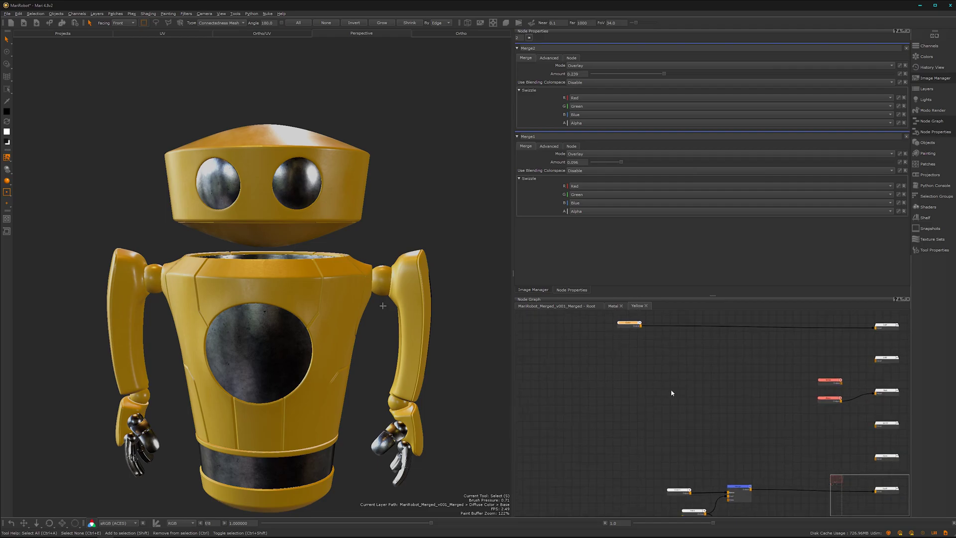
middle_click_drag(672, 393, 635, 412, "alt")
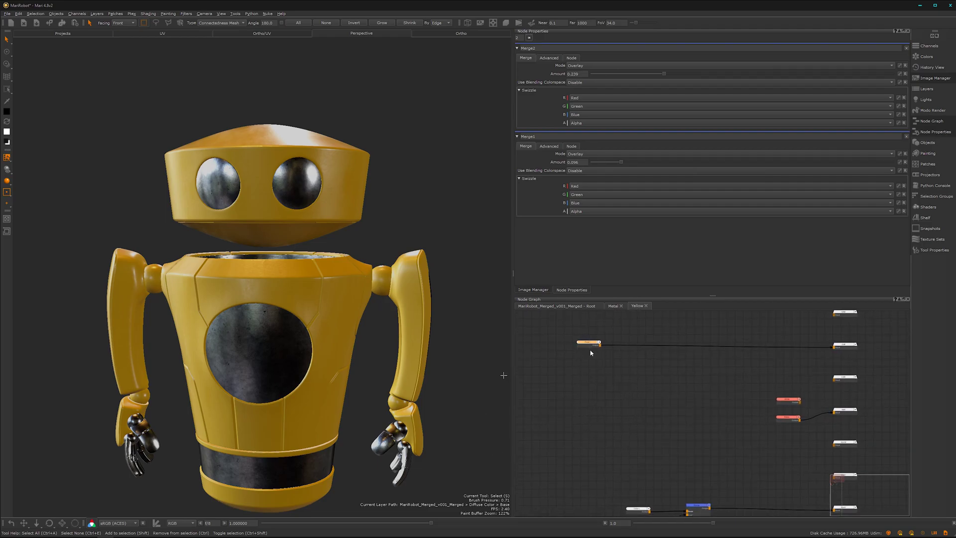
Step: Insert a Merge node between the Color node and its output, and add a dot on the wire feeding its Base input
key("m")
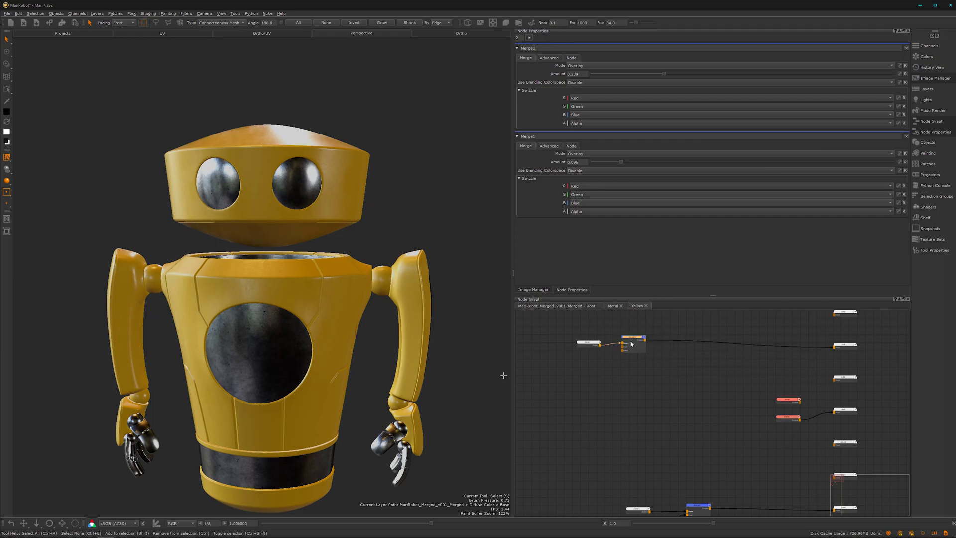
left_click_drag(631, 344, 677, 344)
scroll(625, 373, "up", 3)
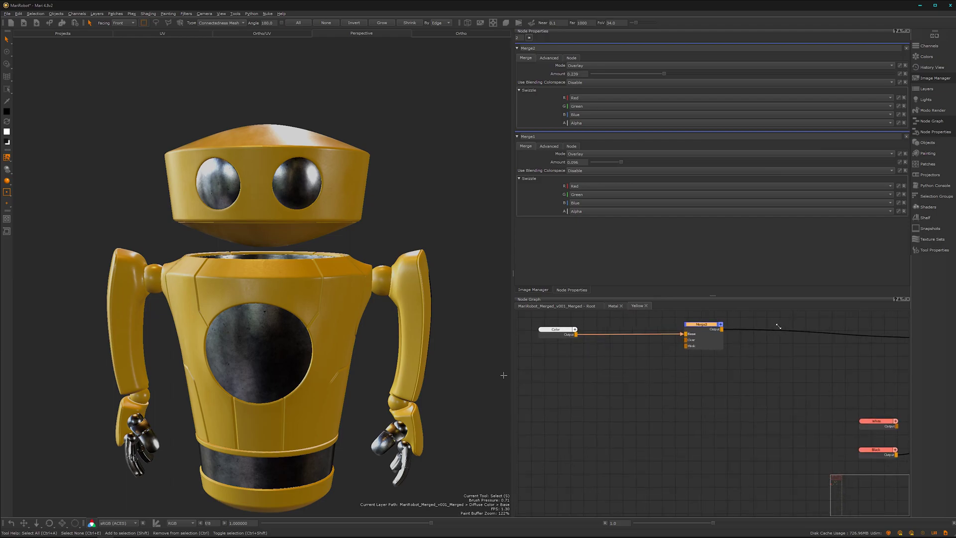
right_click_drag(778, 326, 792, 321, "alt")
middle_click_drag(673, 401, 655, 430, "alt")
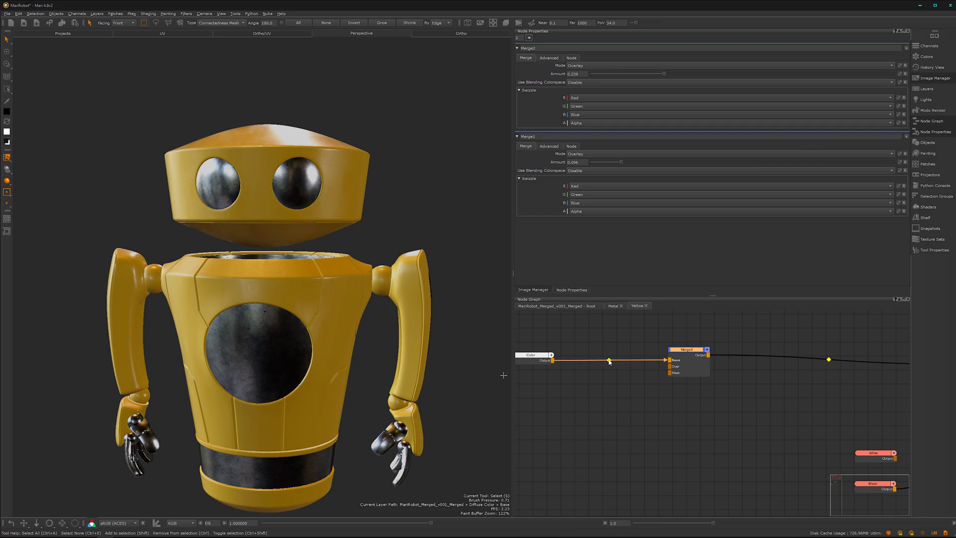
left_click_drag(610, 362, 595, 359)
left_click_drag(691, 350, 714, 350)
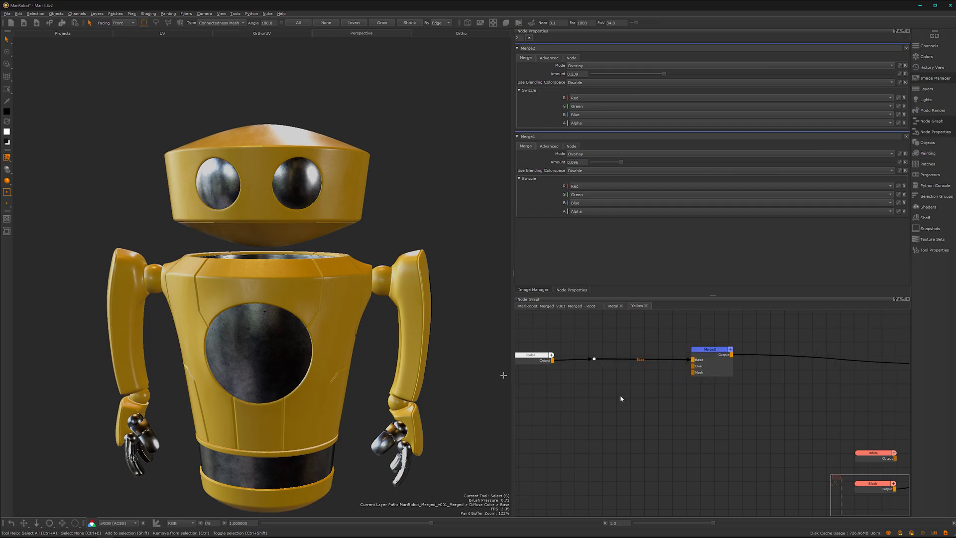
Step: Add an HSV node that takes its input from the dot after Color and feeds the Over input of Merge3
key("Tab")
type("hs")
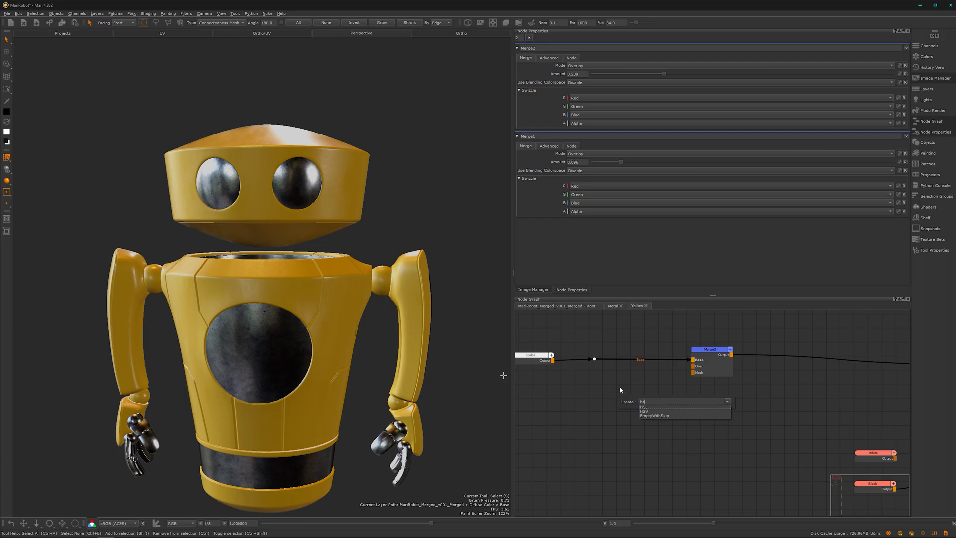
type("v")
key("Return")
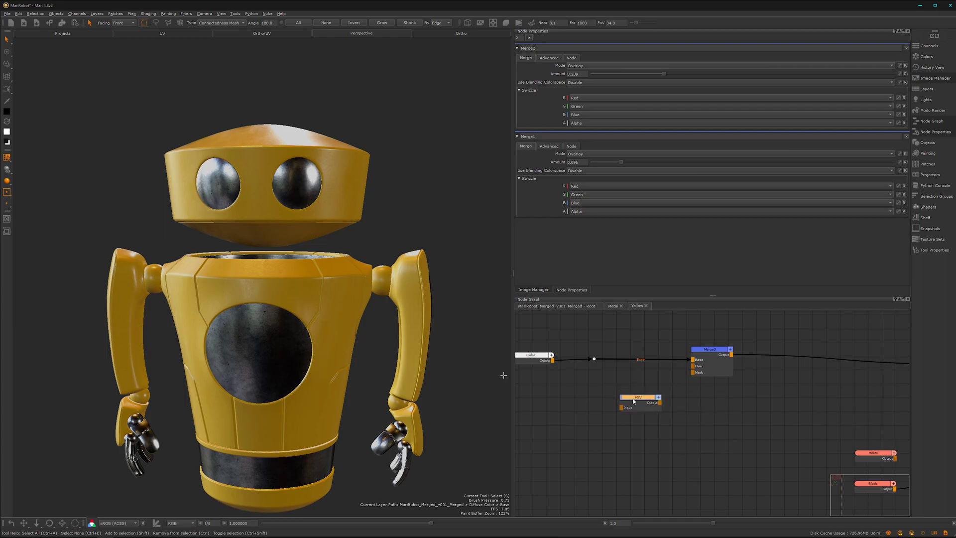
left_click_drag(633, 398, 594, 358)
left_click(669, 408)
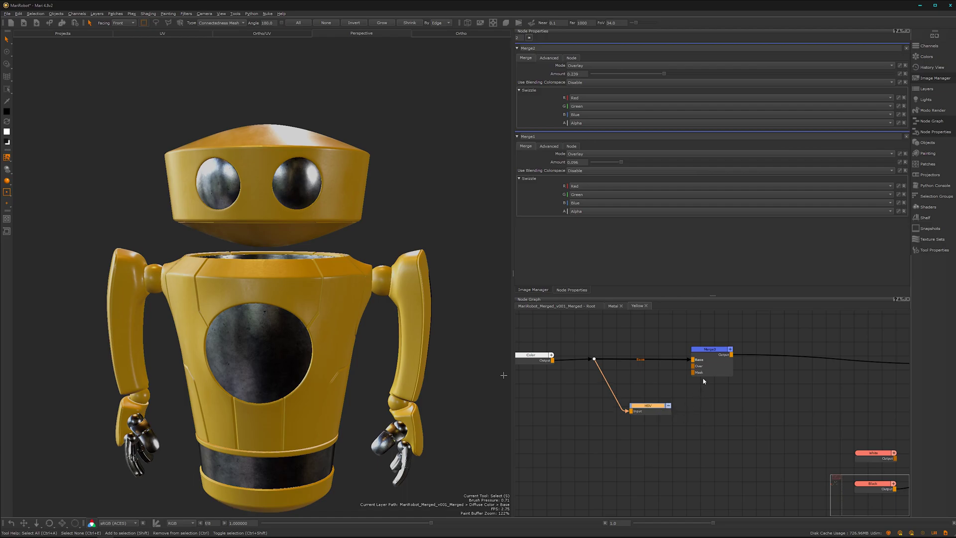
left_click(670, 405)
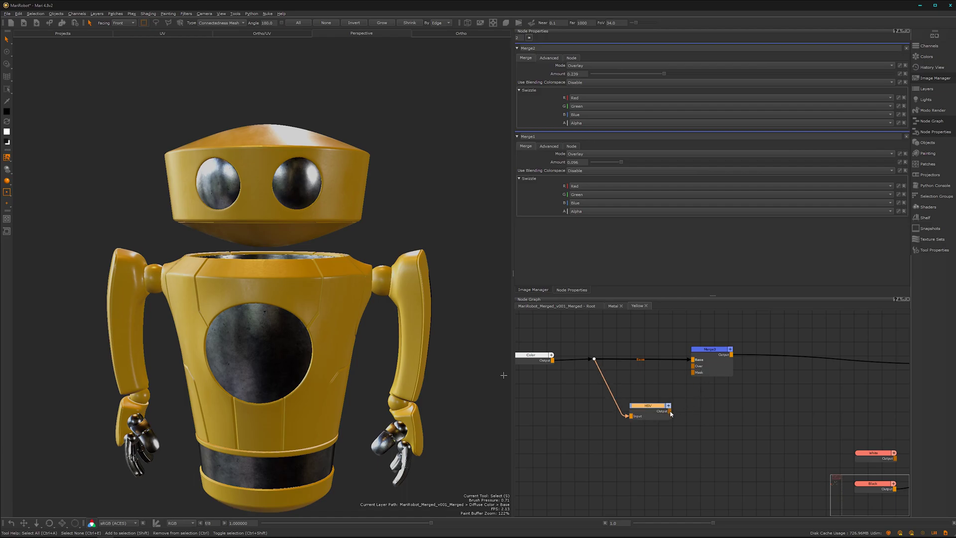
left_click_drag(670, 411, 703, 368)
Step: Connect the Tiled node's output to the Mask input of Merge3, working in an enlarged node graph
scroll(657, 433, "down", 3)
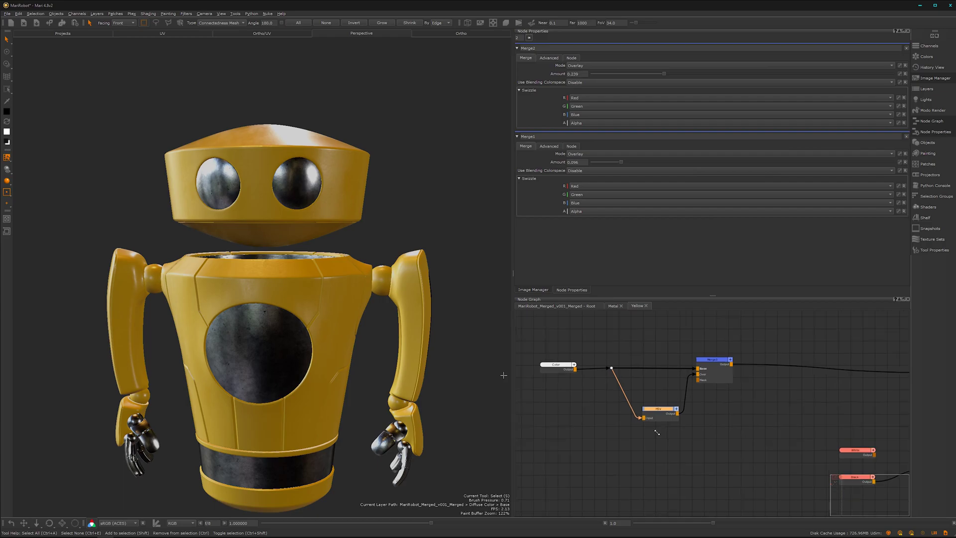
middle_click_drag(654, 457, 637, 381)
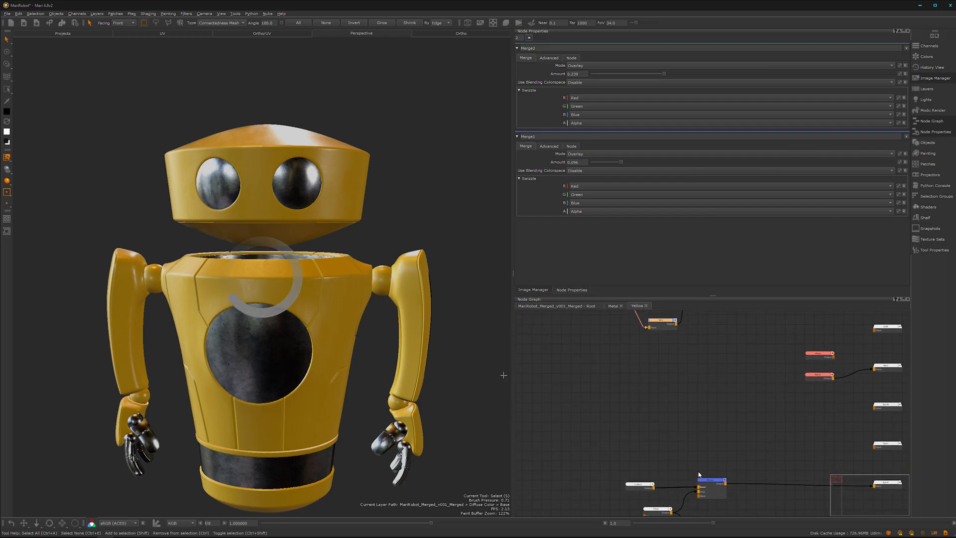
scroll(699, 473, "down", 2)
middle_click_drag(688, 455, 682, 459)
scroll(690, 438, "down", 1)
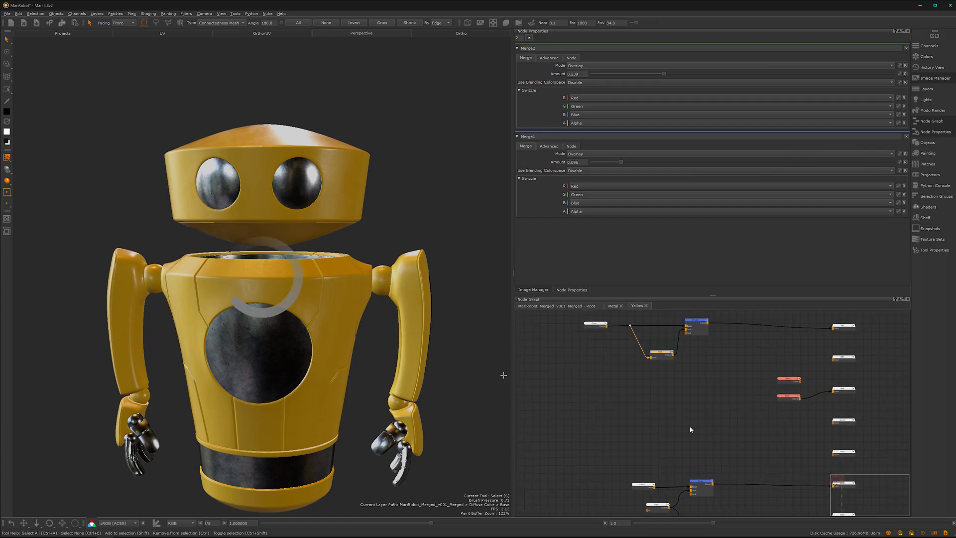
left_click_drag(713, 295, 712, 249)
key("space")
middle_click_drag(387, 354, 437, 388)
right_click_drag(436, 388, 568, 317, "alt")
scroll(569, 317, "up", 1)
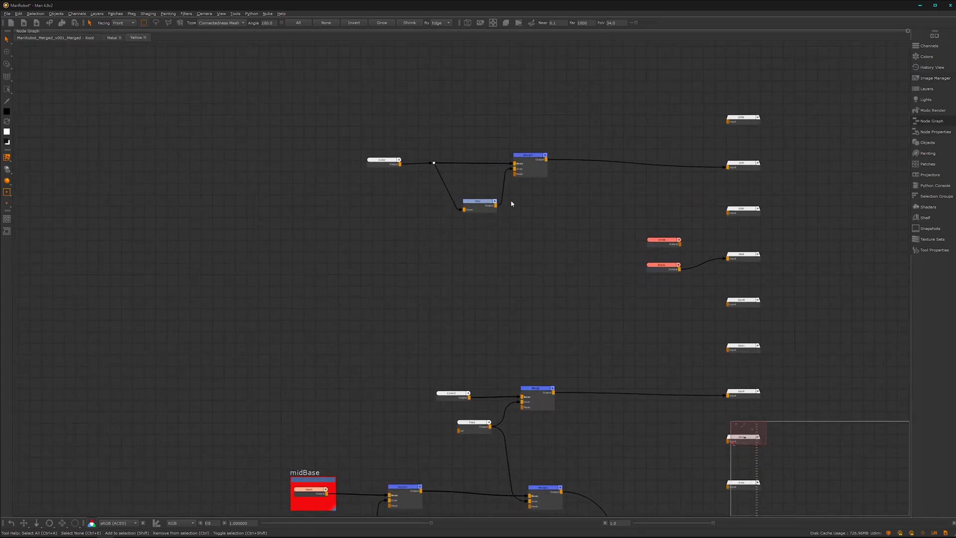
left_click_drag(491, 427, 515, 173)
key("space")
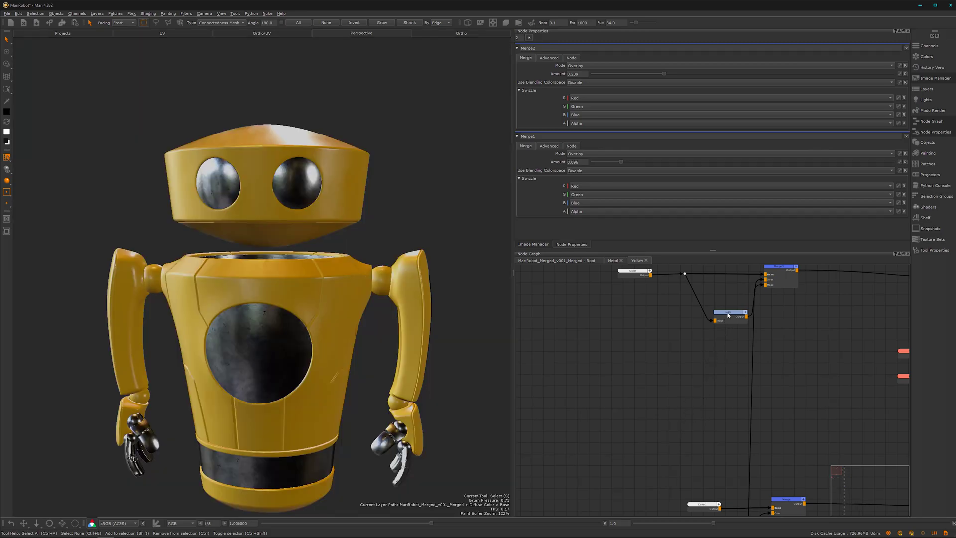
Step: Open the HSV node's properties and lower its Value Scale to about 0.52, checking the paint on the torso up close
left_click_drag(728, 315, 723, 313)
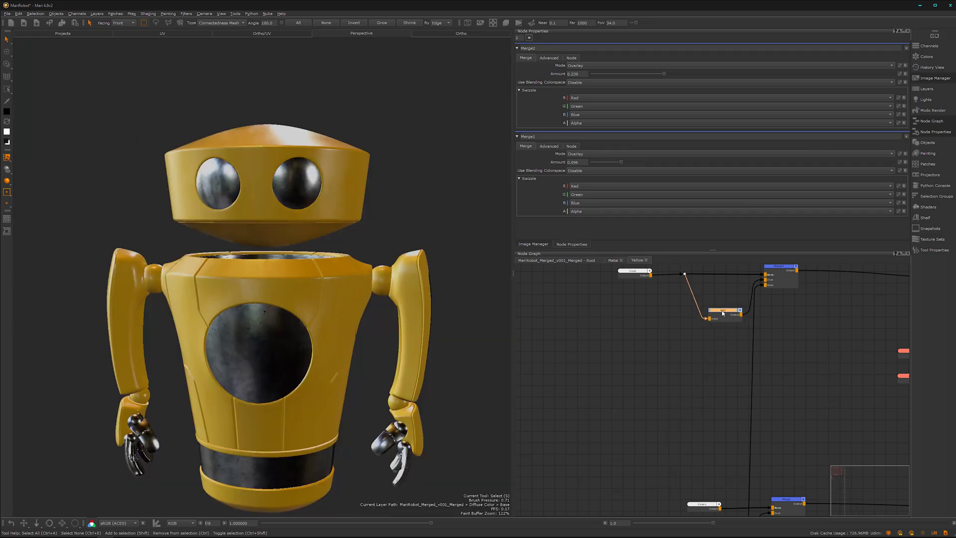
left_click(726, 311)
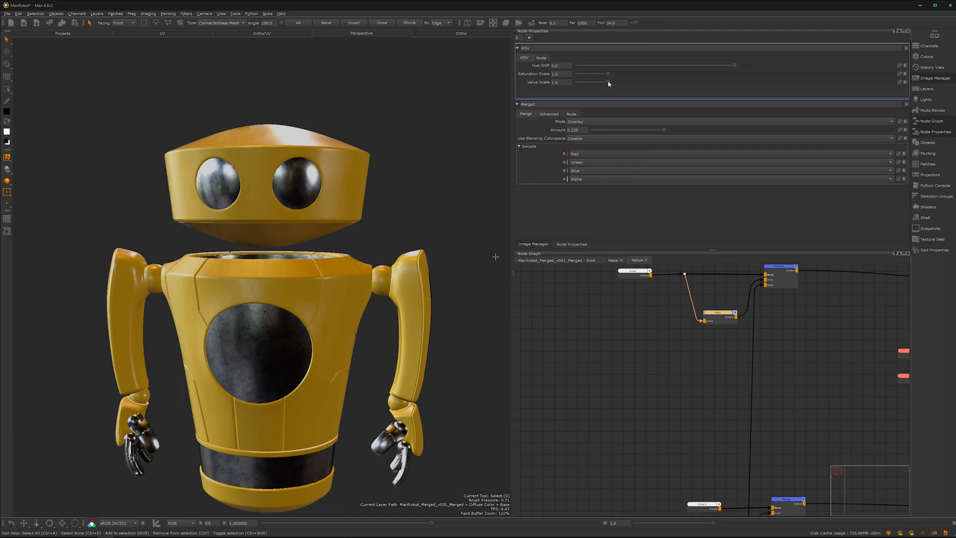
left_click_drag(609, 83, 593, 83)
left_click_drag(304, 384, 273, 392, "alt")
right_click_drag(273, 392, 324, 331, "alt")
middle_click_drag(333, 391, 331, 335, "alt")
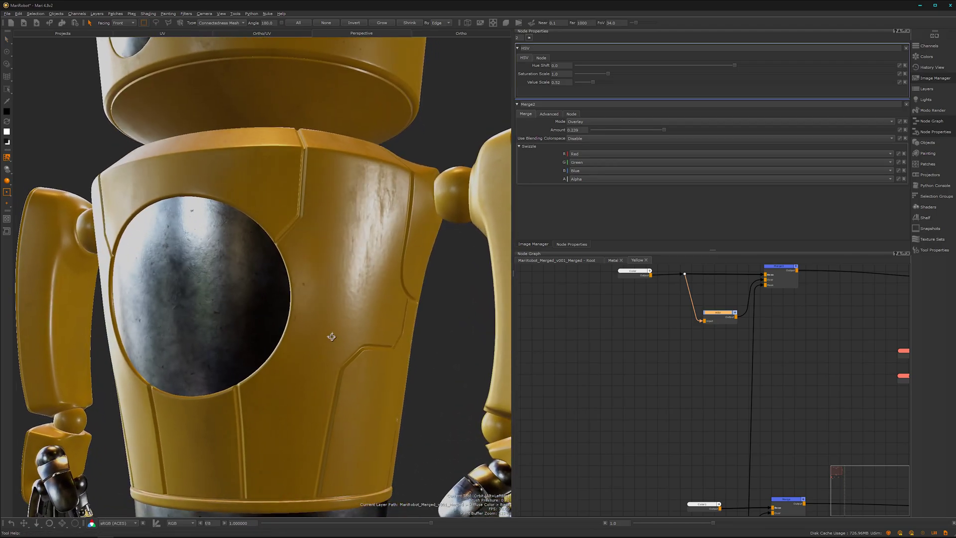
left_click_drag(331, 335, 332, 342, "alt")
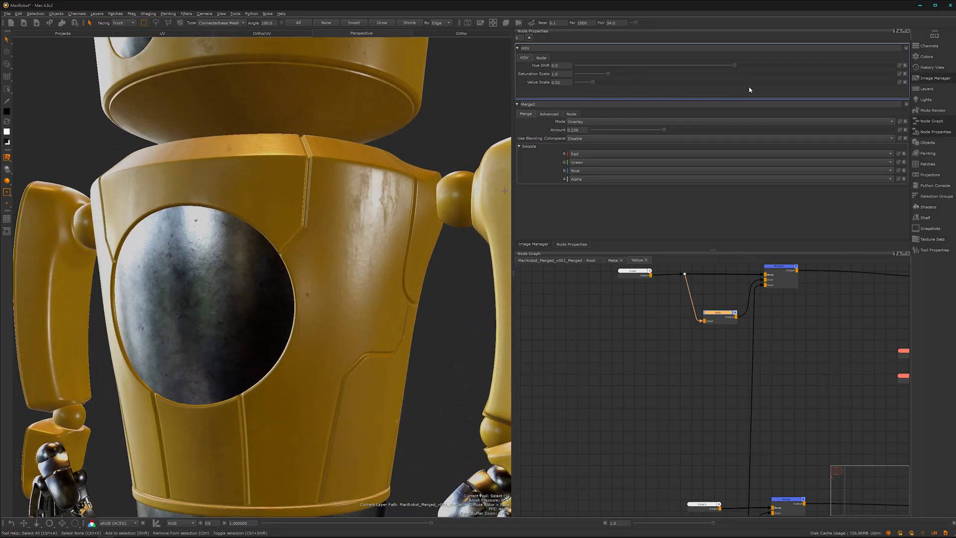
Step: Raise the HSV node's Value Scale to about 2.9 and check the torso from another angle
mouse_move(593, 82)
left_mouse_down()
mouse_move(727, 98)
mouse_move(664, 97)
left_mouse_up()
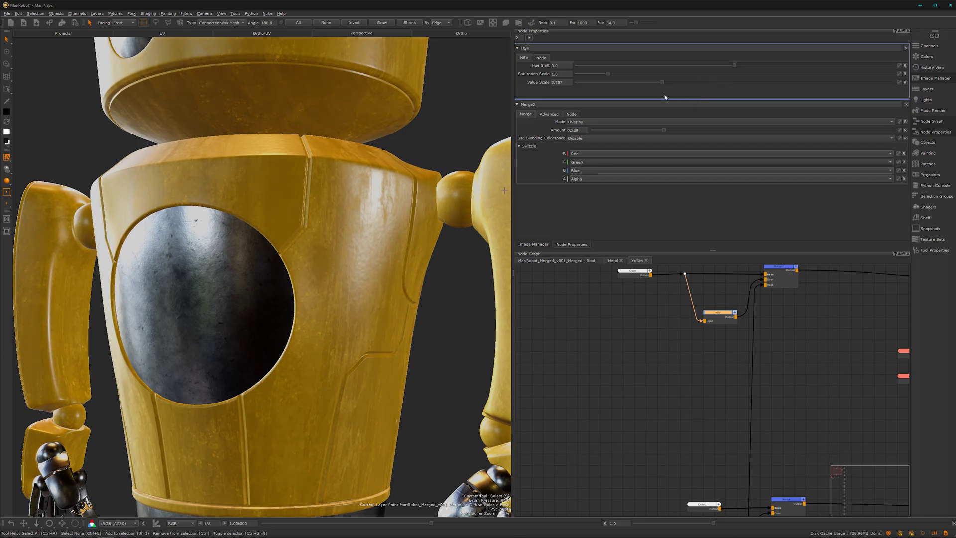
middle_click_drag(293, 411, 324, 345, "alt")
left_click_drag(324, 345, 492, 201, "alt")
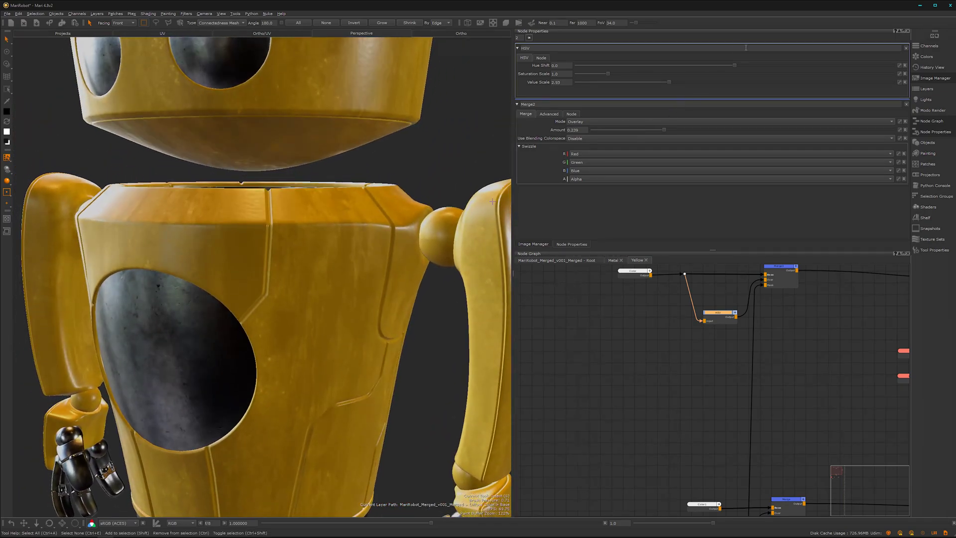
Step: Set the HSV node's Hue Shift to about -4.586 and its Value Scale to about 1.507
left_click_drag(735, 66, 728, 66)
left_click_drag(301, 332, 329, 296, "alt")
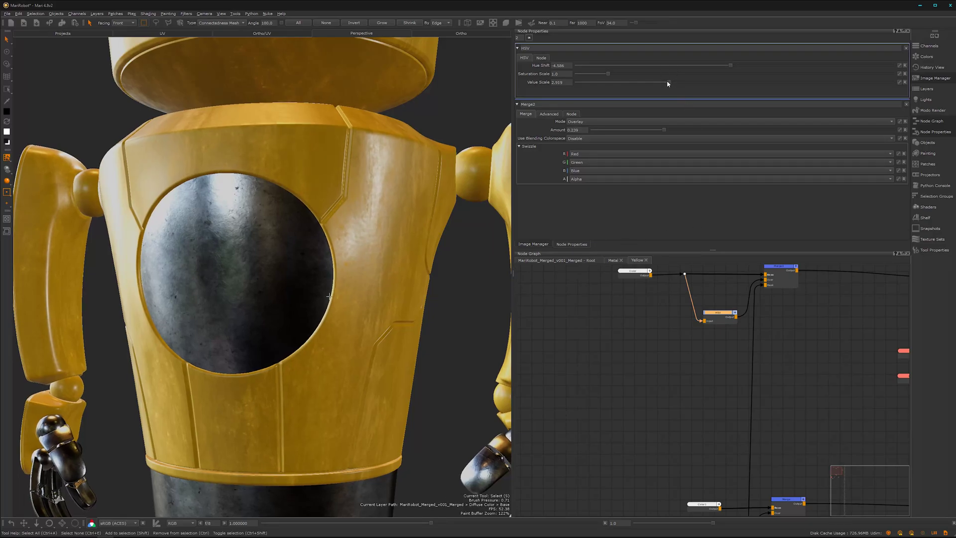
left_click_drag(668, 84, 621, 88)
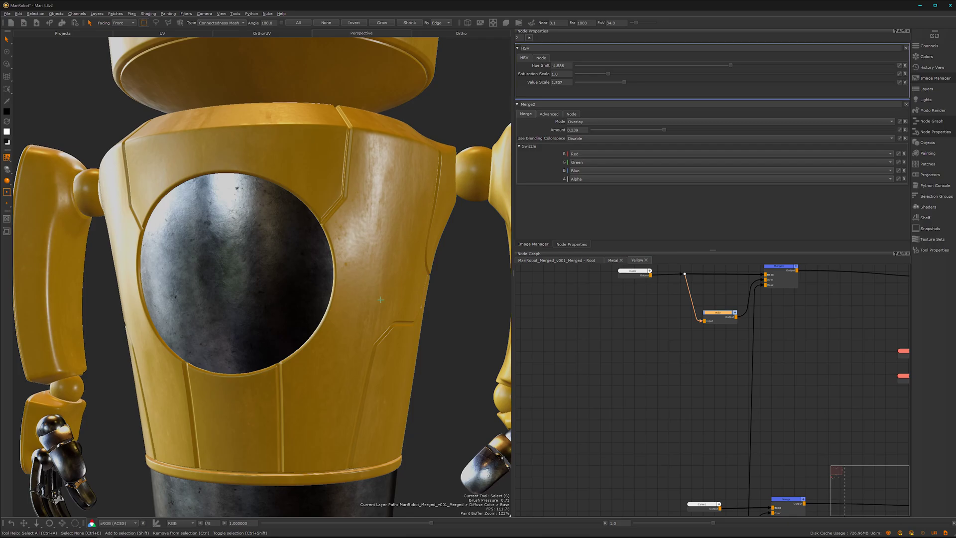
Step: Examine the masked color variation on the robot's body from several angles and close up on the lower torso
left_click_drag(345, 348, 423, 277, "alt")
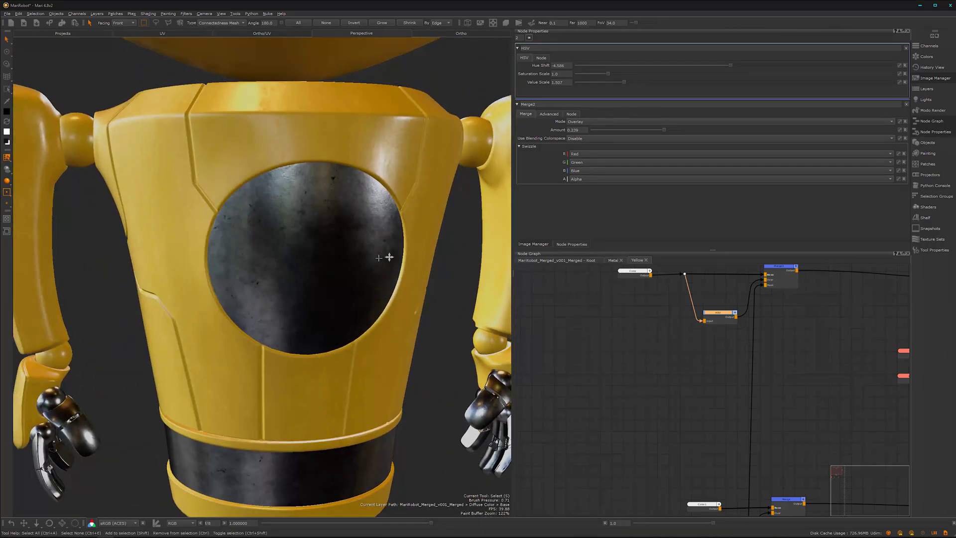
middle_click_drag(388, 256, 400, 332, "alt")
scroll(400, 332, "down", 5)
left_click_drag(400, 332, 304, 363, "alt")
middle_click_drag(305, 362, 294, 285, "alt")
left_click_drag(295, 284, 278, 293, "alt")
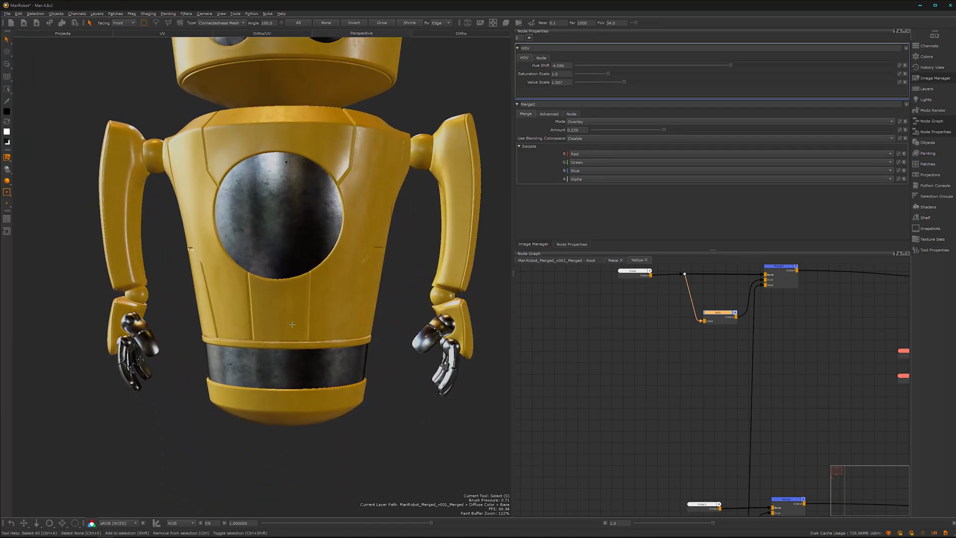
right_click_drag(279, 293, 354, 324, "alt")
left_click_drag(354, 324, 339, 324, "alt")
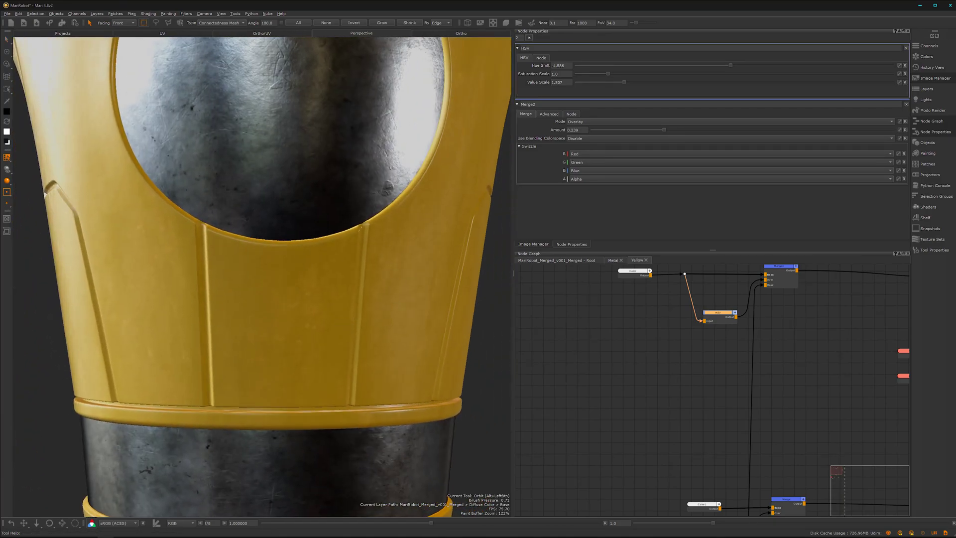
Step: Reduce the Amount of Merge3, which blends the HSV variation over Color, to about 0.833 and check the robot
right_click_drag(759, 313, 802, 300, "alt")
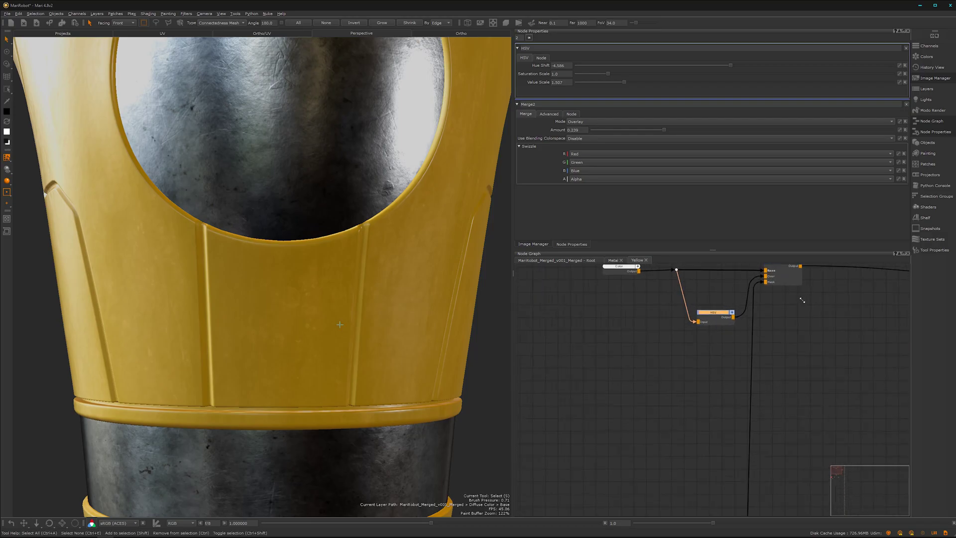
middle_click_drag(772, 295, 710, 358, "alt")
left_click(724, 326)
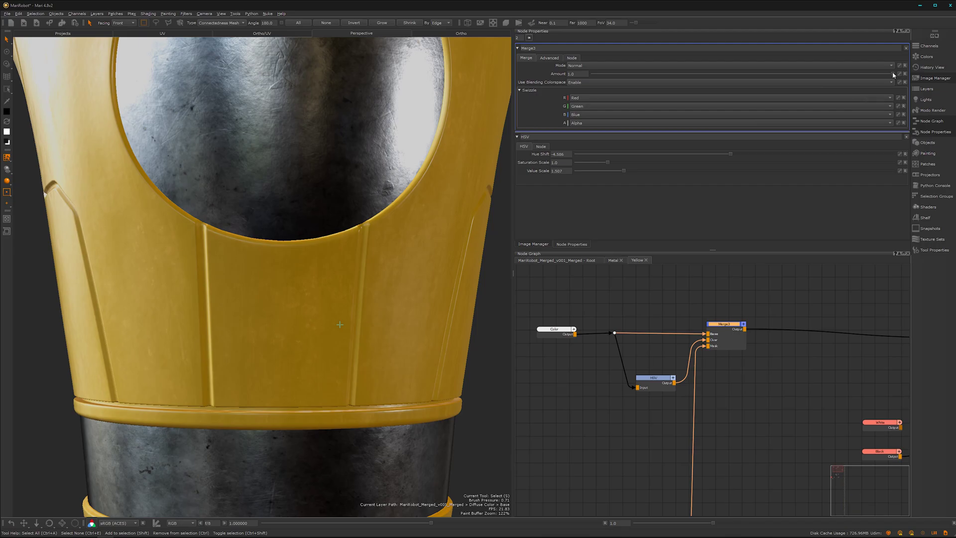
left_click_drag(889, 76, 840, 74)
left_click_drag(350, 333, 423, 327, "alt")
right_click_drag(423, 327, 335, 373, "alt")
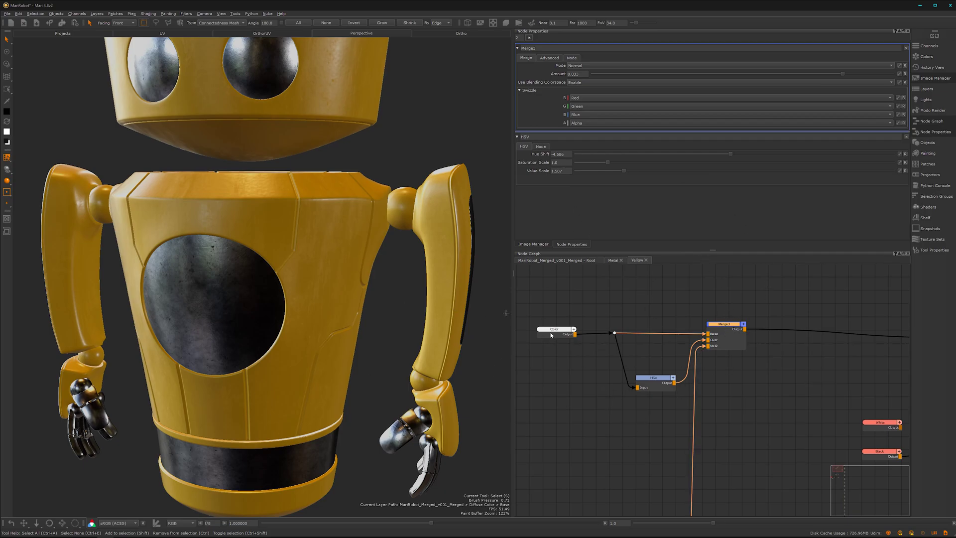
Step: Nudge the Color node slightly away from the dot, and review the whole robot and the Yellow graph layout
left_click_drag(561, 330, 554, 326)
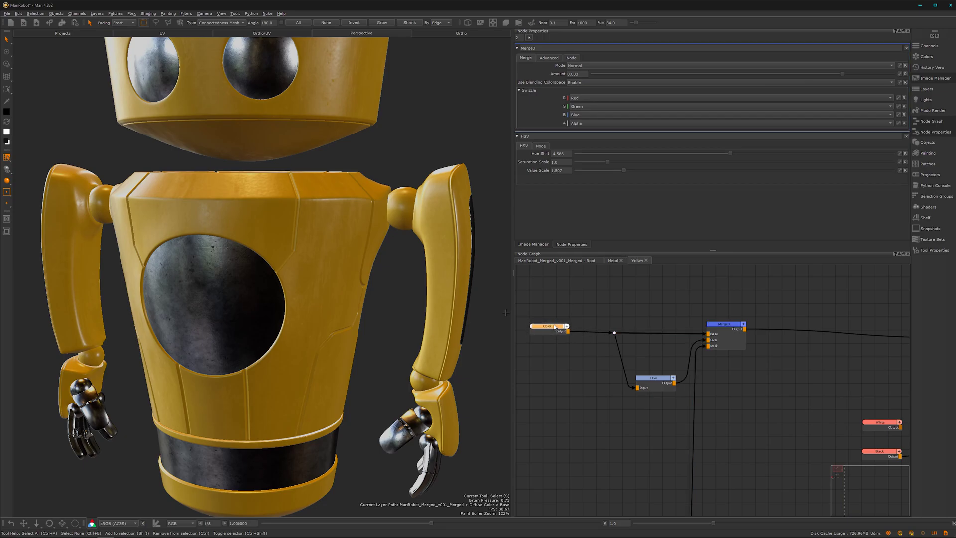
left_click_drag(550, 324, 548, 326)
mouse_move(378, 356)
left_mouse_down("alt")
mouse_move(280, 348)
mouse_move(380, 348)
left_mouse_up("alt")
right_click_drag(370, 355, 322, 357, "alt")
middle_click_drag(323, 357, 365, 361, "alt")
right_click_drag(677, 432, 552, 455, "alt")
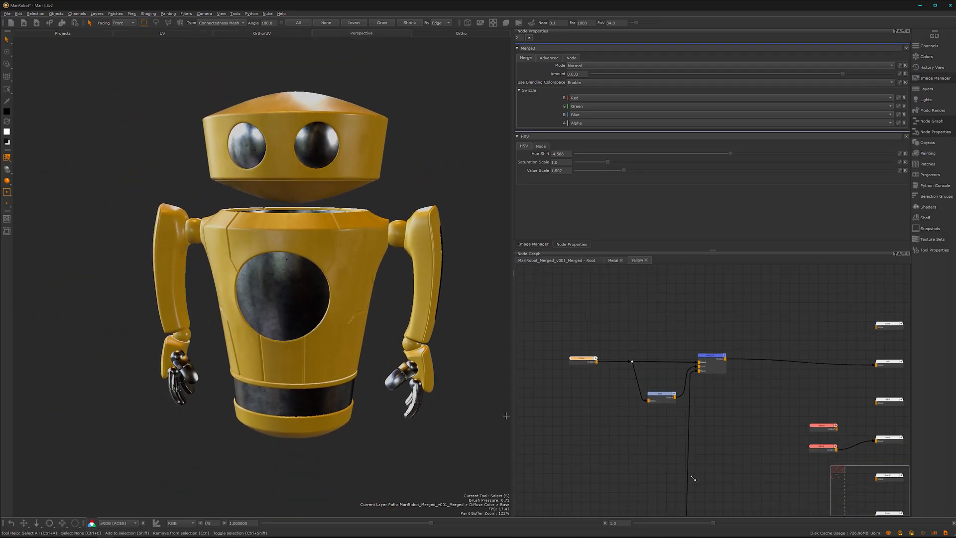
right_click_drag(691, 477, 662, 450, "alt")
middle_click_drag(662, 450, 653, 389, "alt")
mouse_move(318, 354)
left_mouse_down("alt")
mouse_move(269, 344)
mouse_move(292, 335)
mouse_move(328, 366)
mouse_move(309, 347)
left_mouse_up("alt")
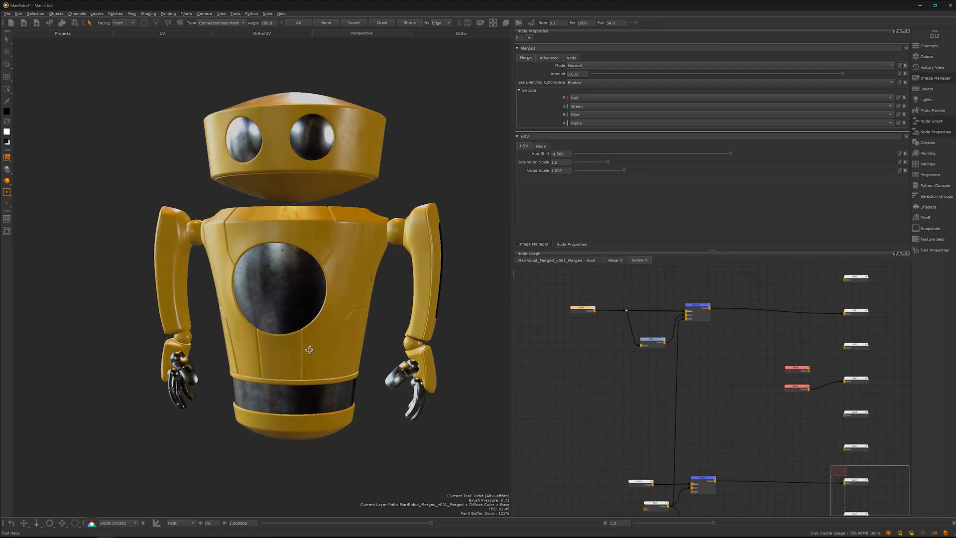
Step: Return to the root node graph and move the Yellow group node farther upstream from the Multi-Channel Merge
left_click(569, 260)
scroll(677, 437, "up", 3)
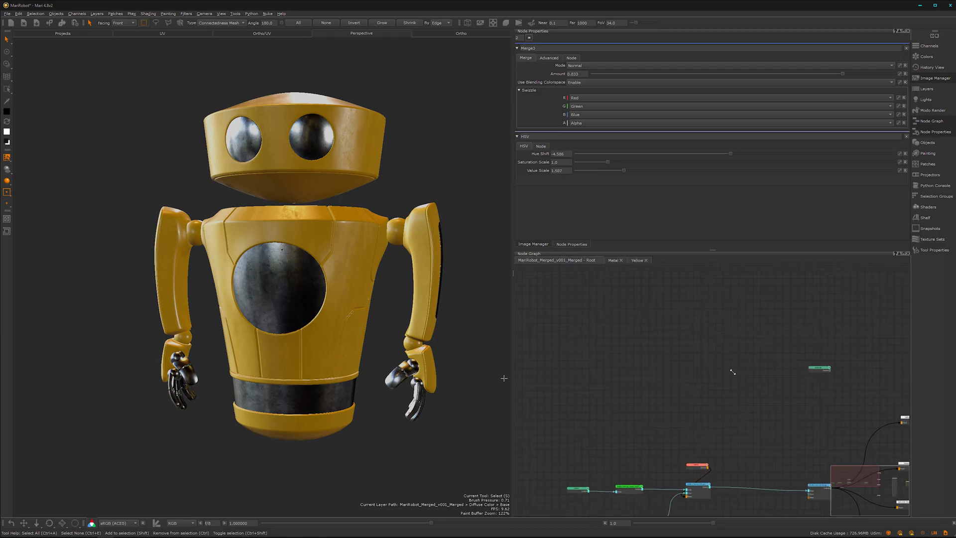
middle_click_drag(674, 463, 706, 307)
scroll(660, 444, "up", 2)
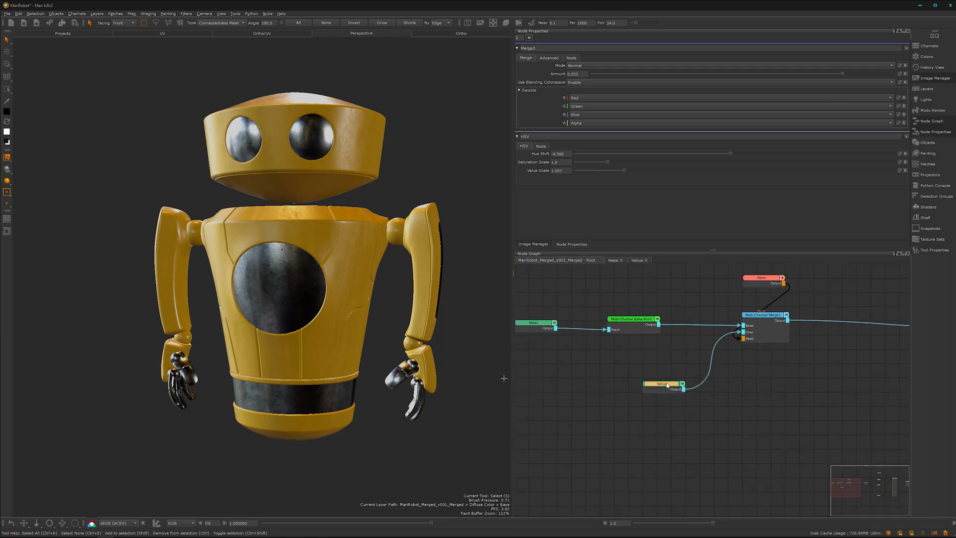
left_click_drag(662, 384, 623, 387)
Step: Create a Multi-Channel Bake Point node below the Yellow group, using Arnold Standard Surface, 4096 x 4096 size and 8bit (Byte) depth
key("Tab")
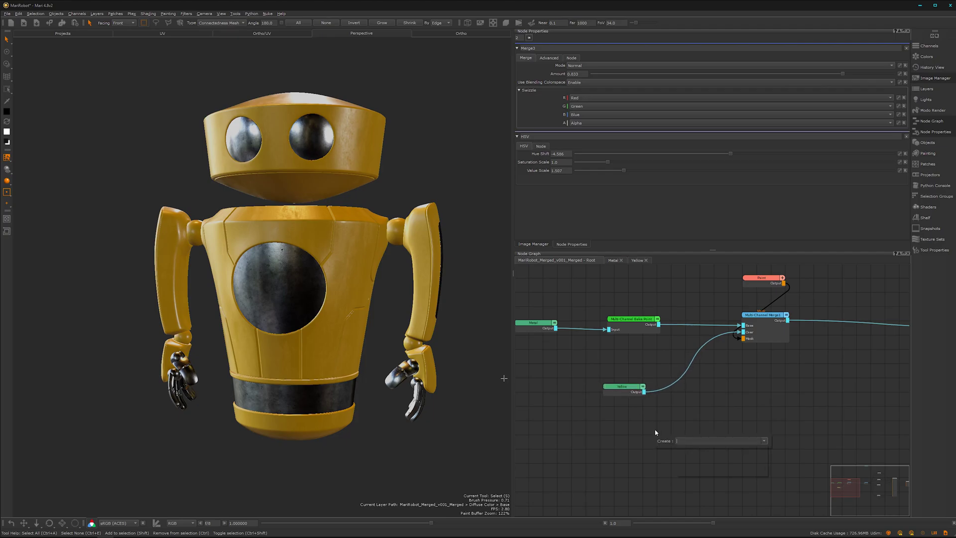
type("bake")
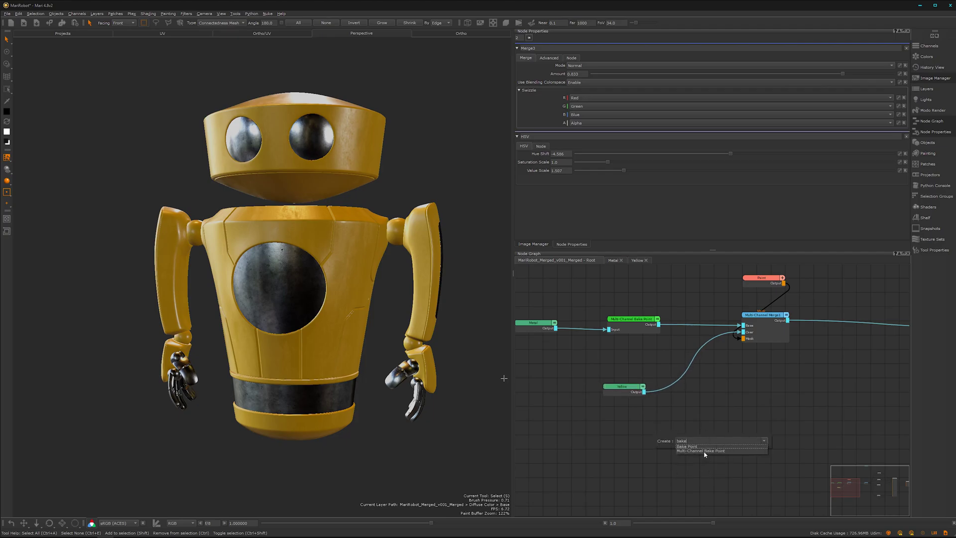
left_click(705, 451)
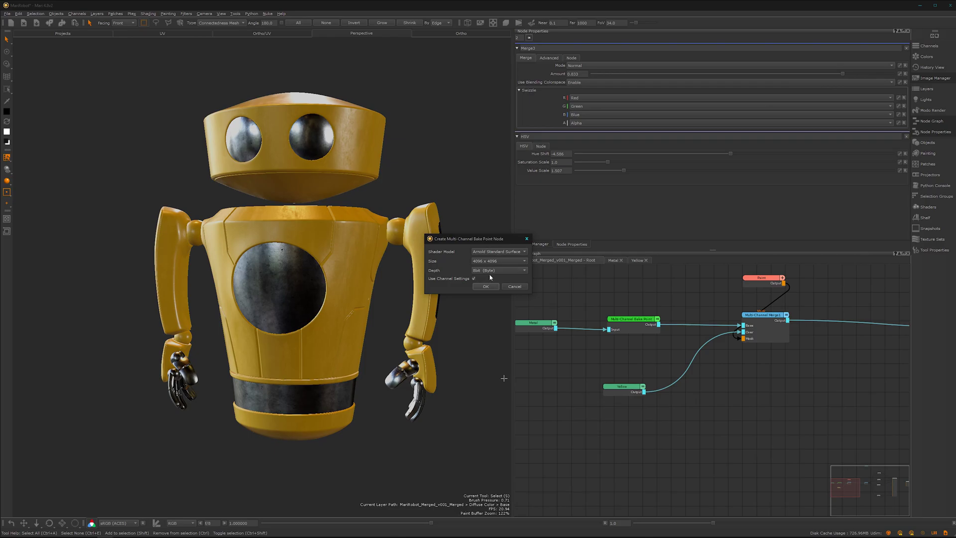
left_click(486, 286)
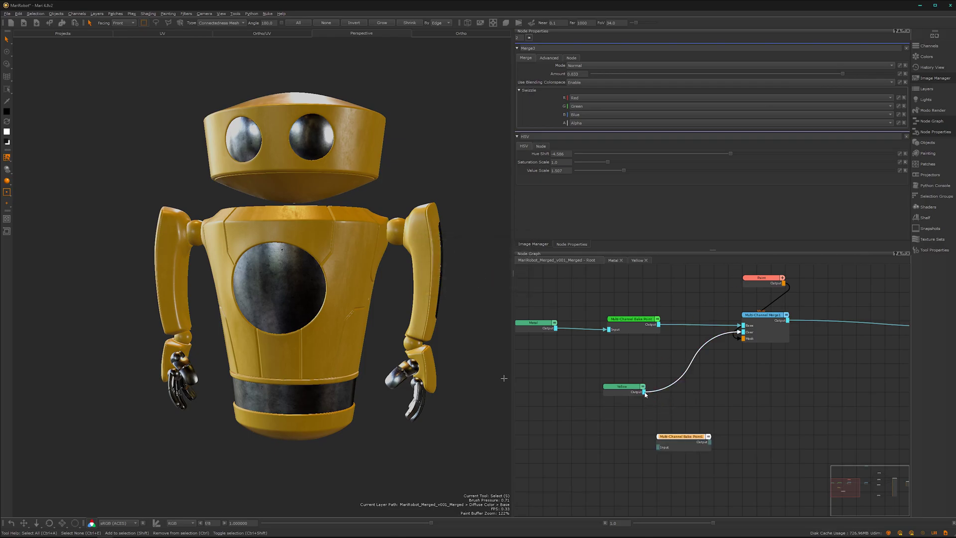
Step: Connect the Yellow group's output to the new bake point's Input, and its output to the Over input of the Multi-Channel Merge
left_click_drag(663, 418, 659, 448)
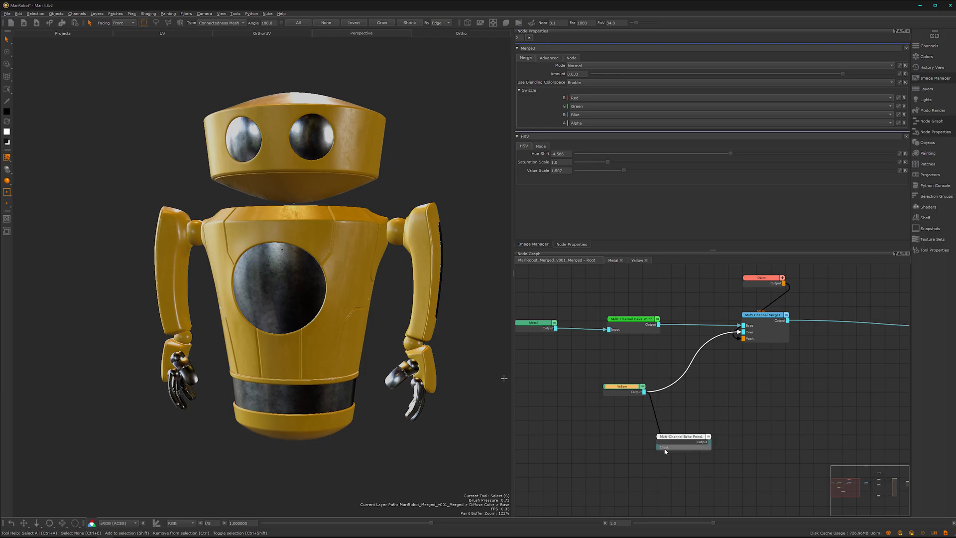
left_click(710, 438)
left_click(708, 437)
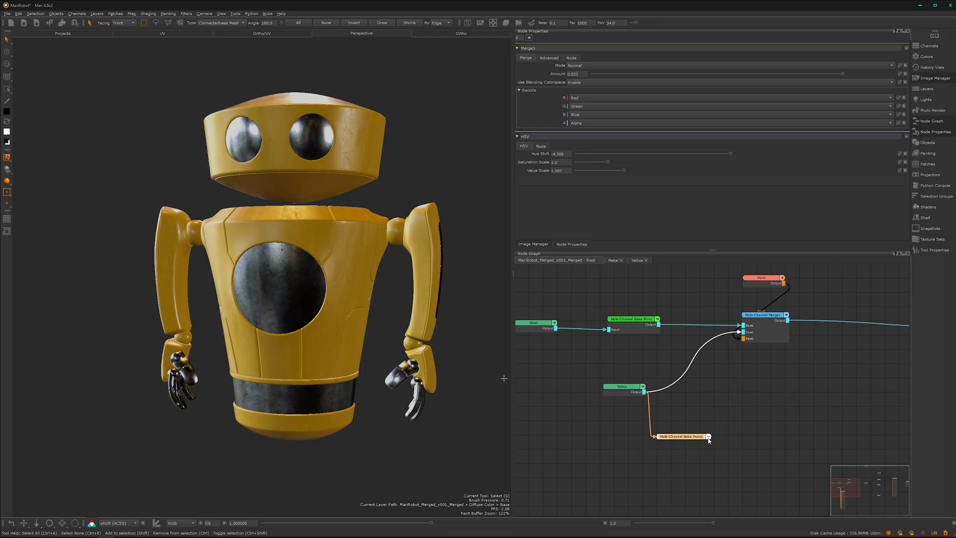
left_click(709, 437)
left_click(708, 437)
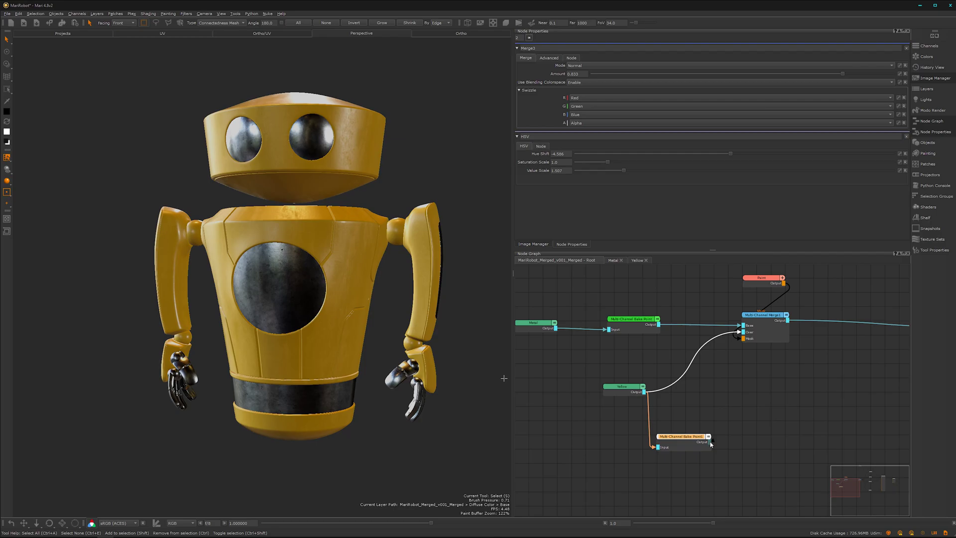
left_click_drag(710, 441, 752, 336)
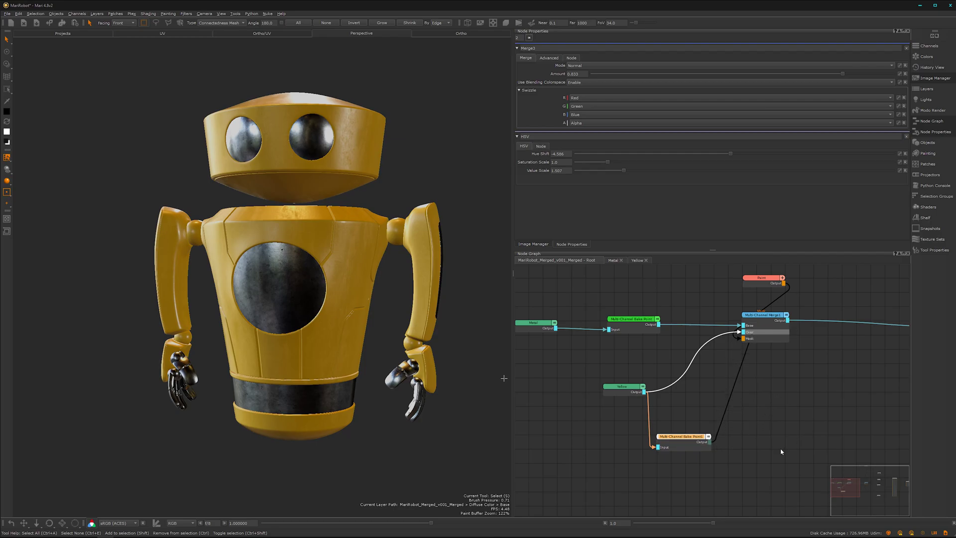
Step: Place the new bake point in line with the Yellow group, bake its active channels, and move Yellow slightly away from it
left_click_drag(709, 434, 698, 388)
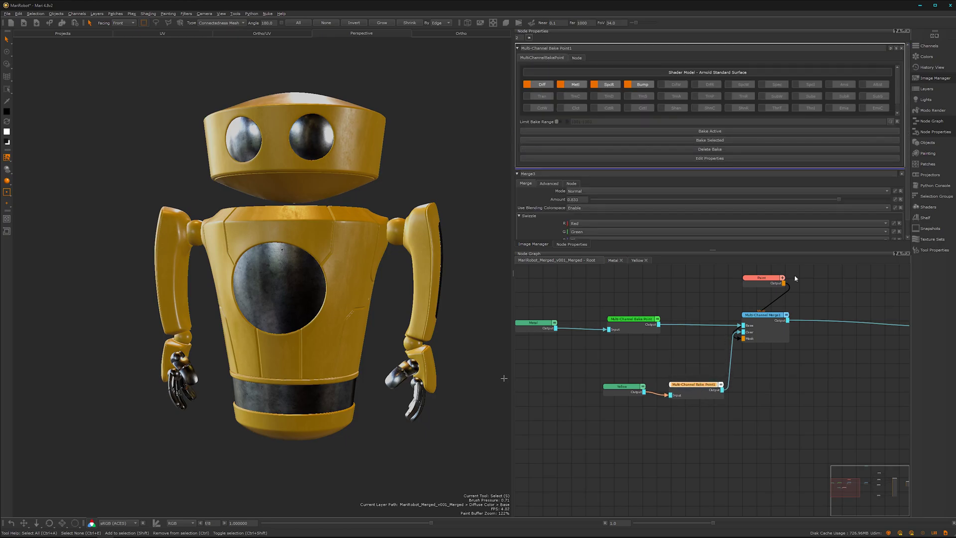
left_click(716, 132)
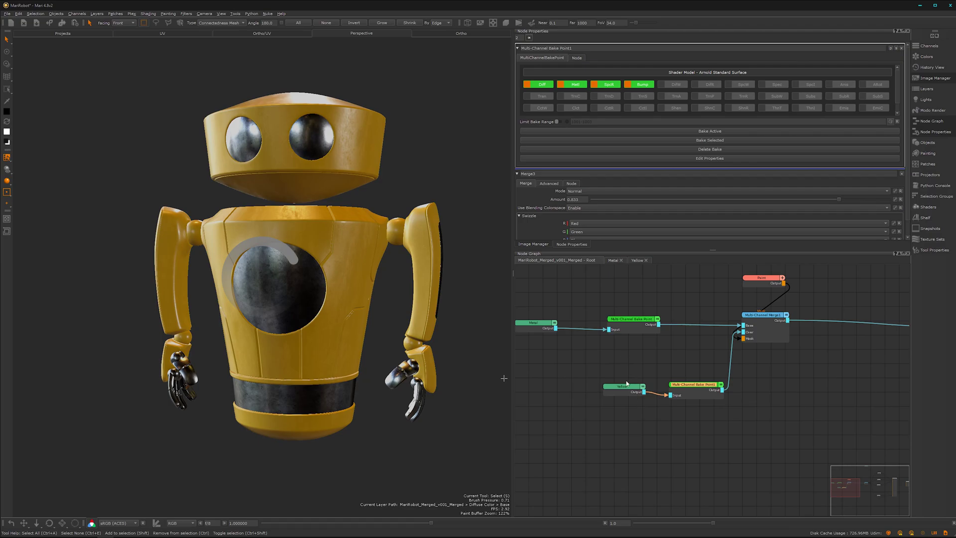
left_click_drag(626, 385, 623, 392)
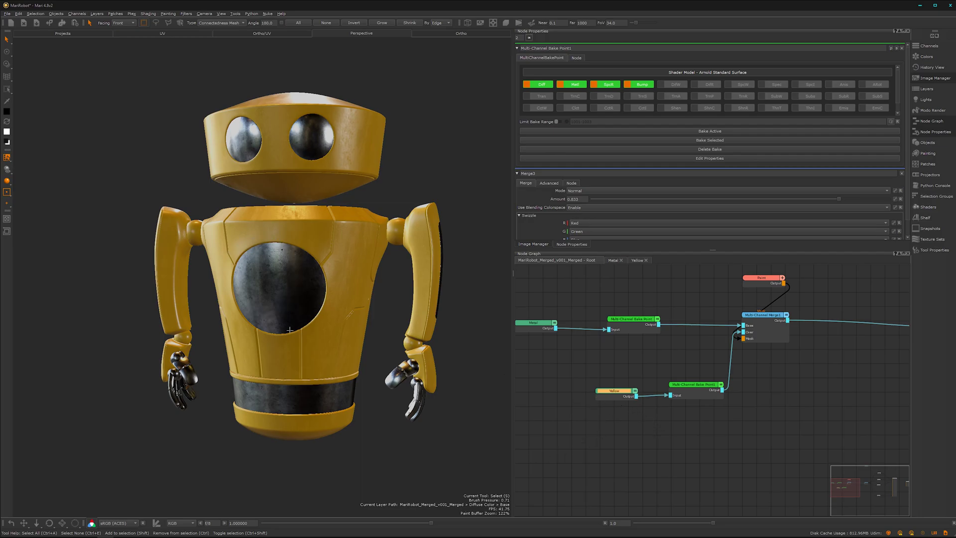
Step: Examine the baked yellow paint on the robot, from the whole figure to a close-up of the chest and side panels
mouse_move(352, 333)
left_mouse_down("alt")
mouse_move(426, 337)
mouse_move(378, 354)
mouse_move(352, 288)
mouse_move(324, 340)
mouse_move(338, 341)
left_mouse_up("alt")
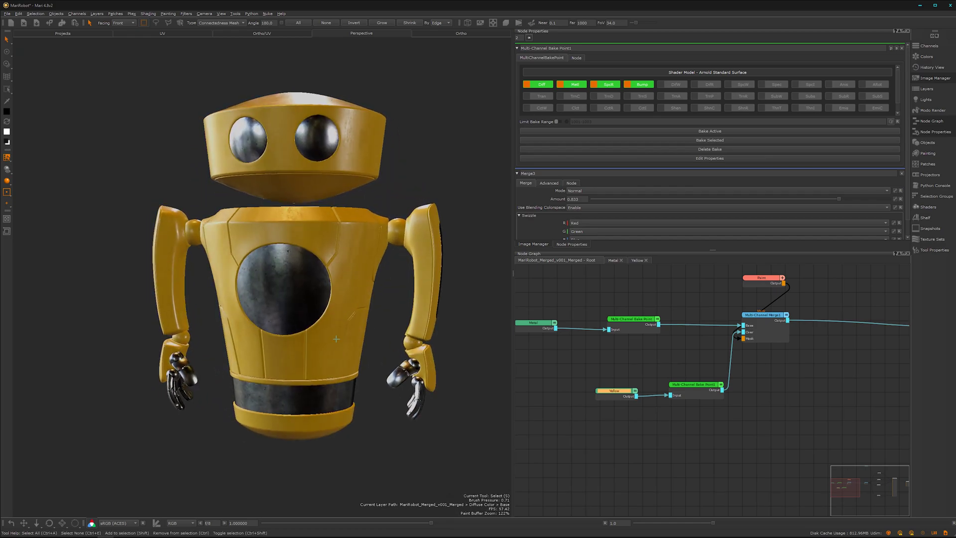
right_click_drag(338, 340, 398, 351, "alt")
middle_click_drag(369, 331, 324, 371, "alt")
left_click_drag(324, 371, 347, 389, "alt")
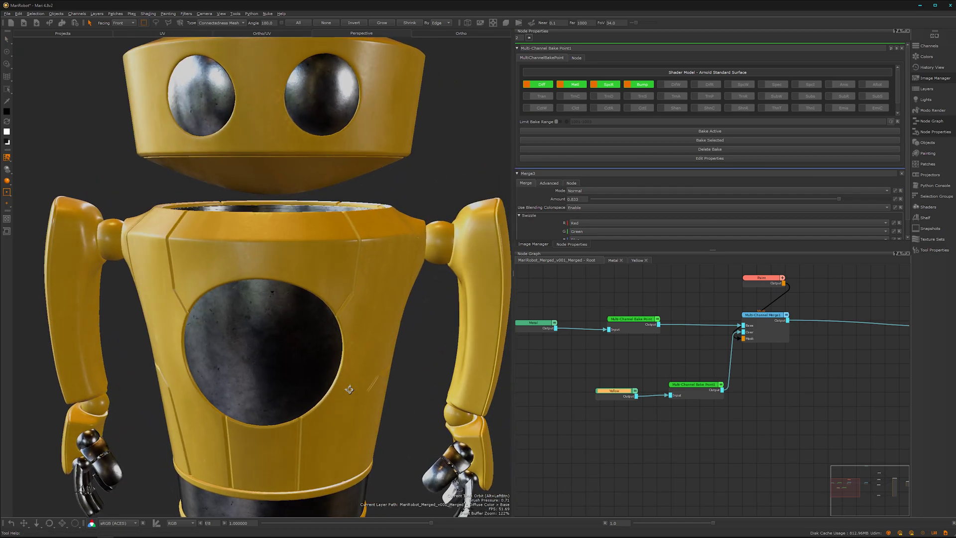
scroll(338, 323, "up", 2)
scroll(342, 320, "up", 3)
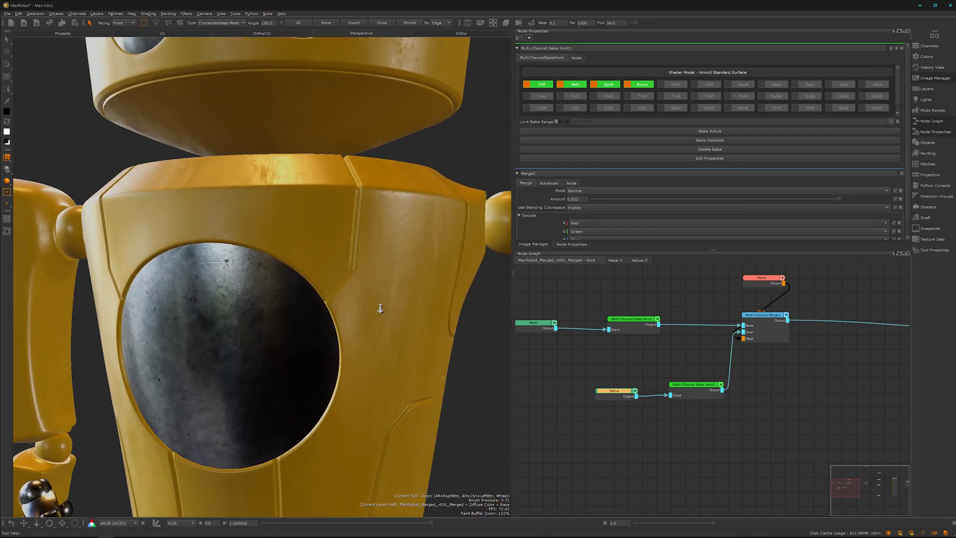
left_click_drag(344, 319, 373, 319, "alt")
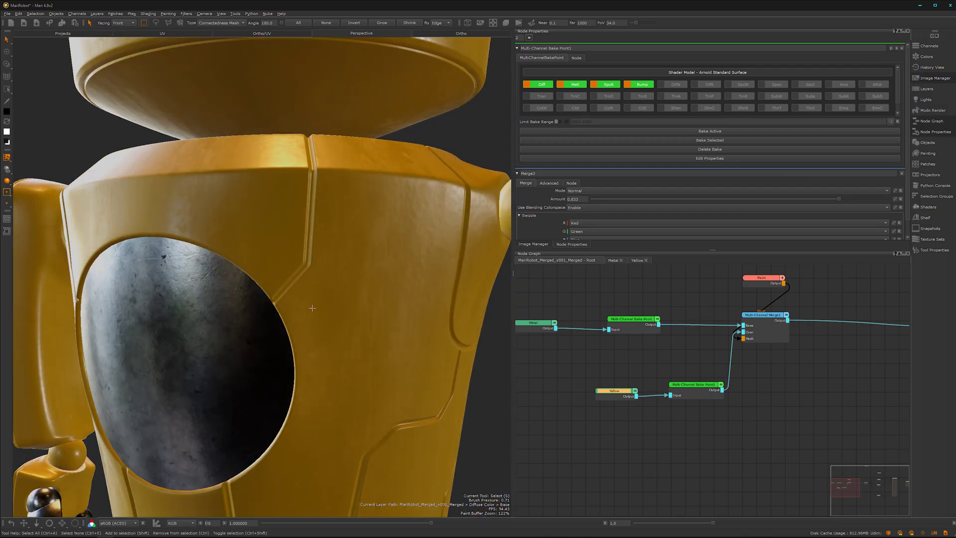
right_click_drag(312, 308, 284, 388, "alt")
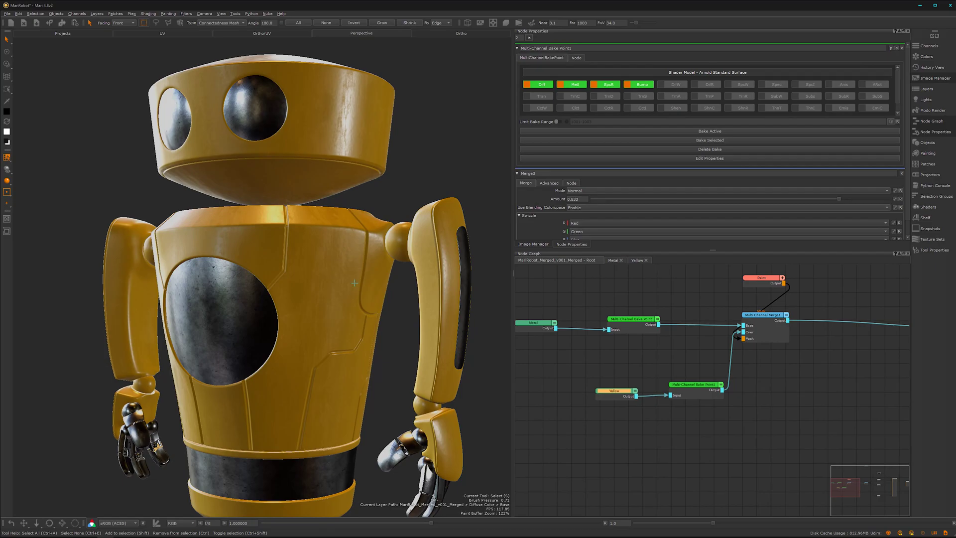
left_click_drag(305, 346, 286, 340, "alt")
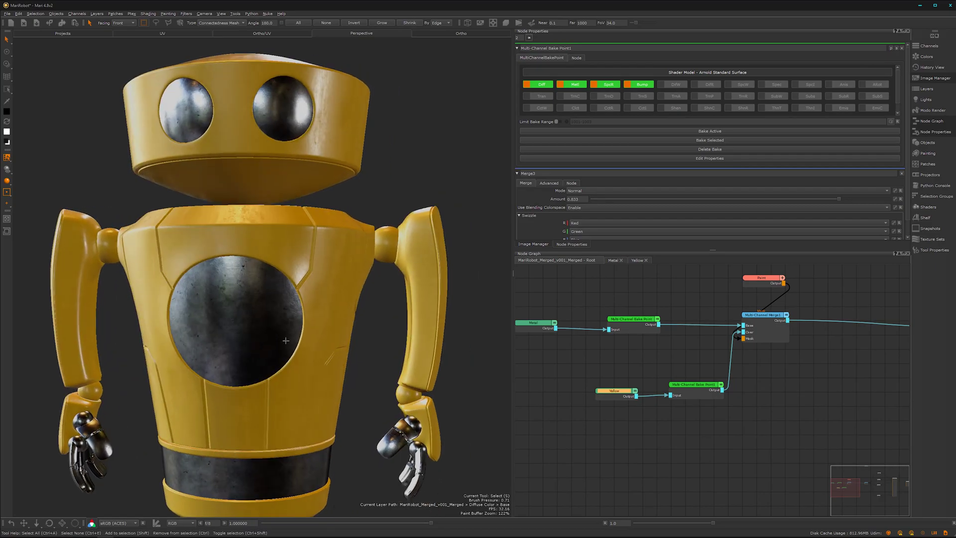